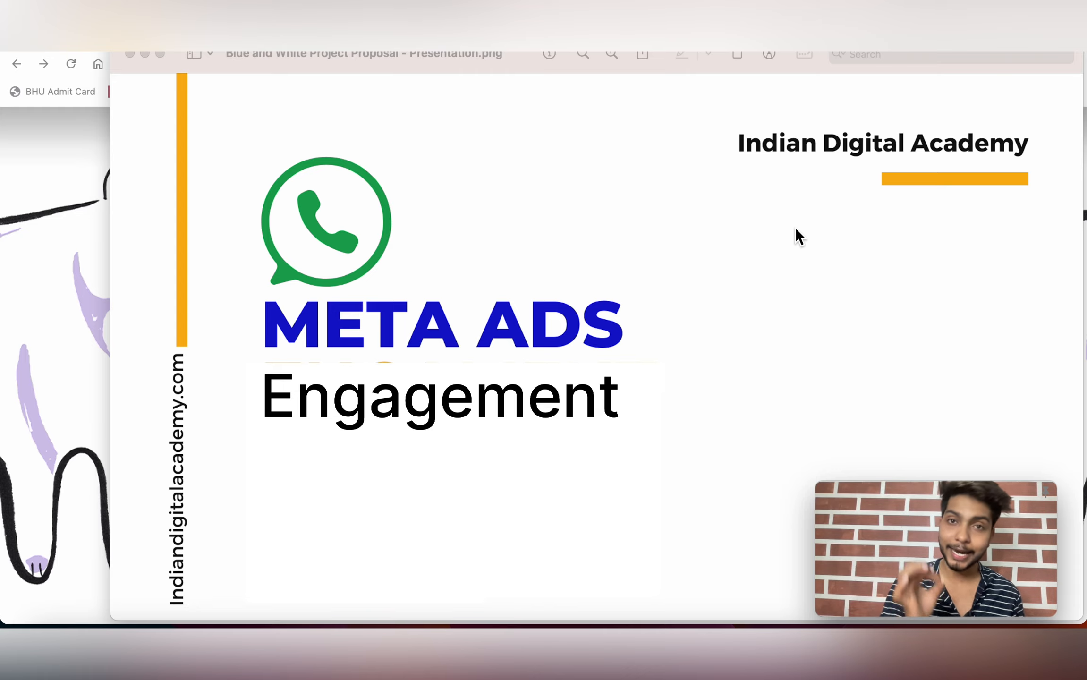
# Step: Close the slide, search Google for 'facebook' and open the Facebook home feed
pyautogui.click(146, 57)
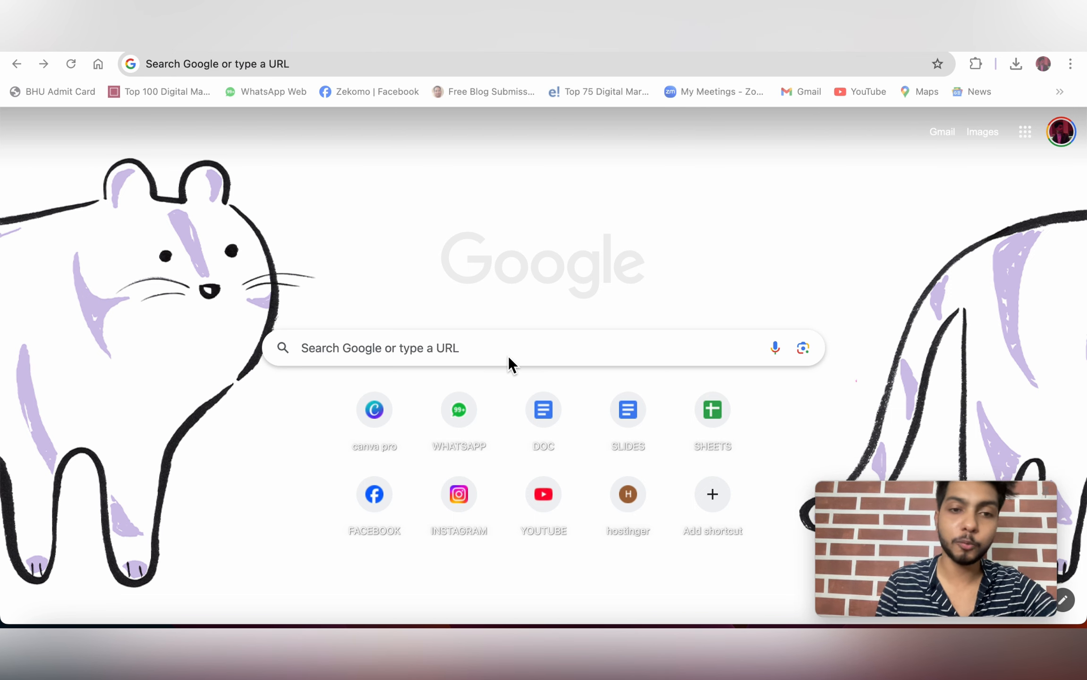
pyautogui.click(445, 352)
pyautogui.write('facebook')
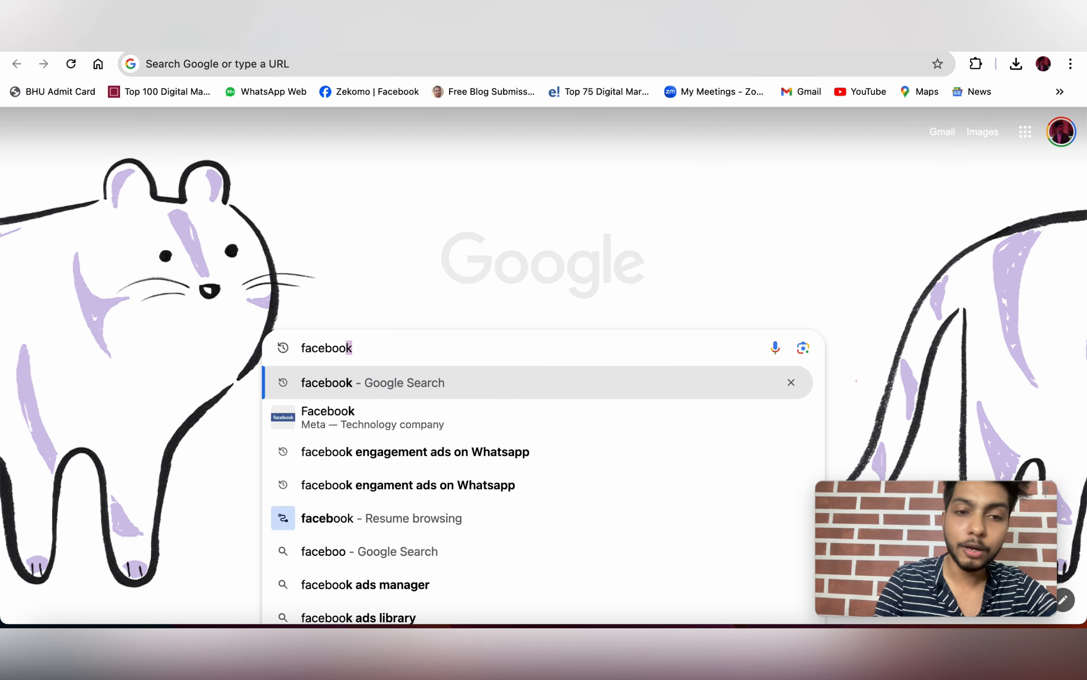
pyautogui.press('Return')
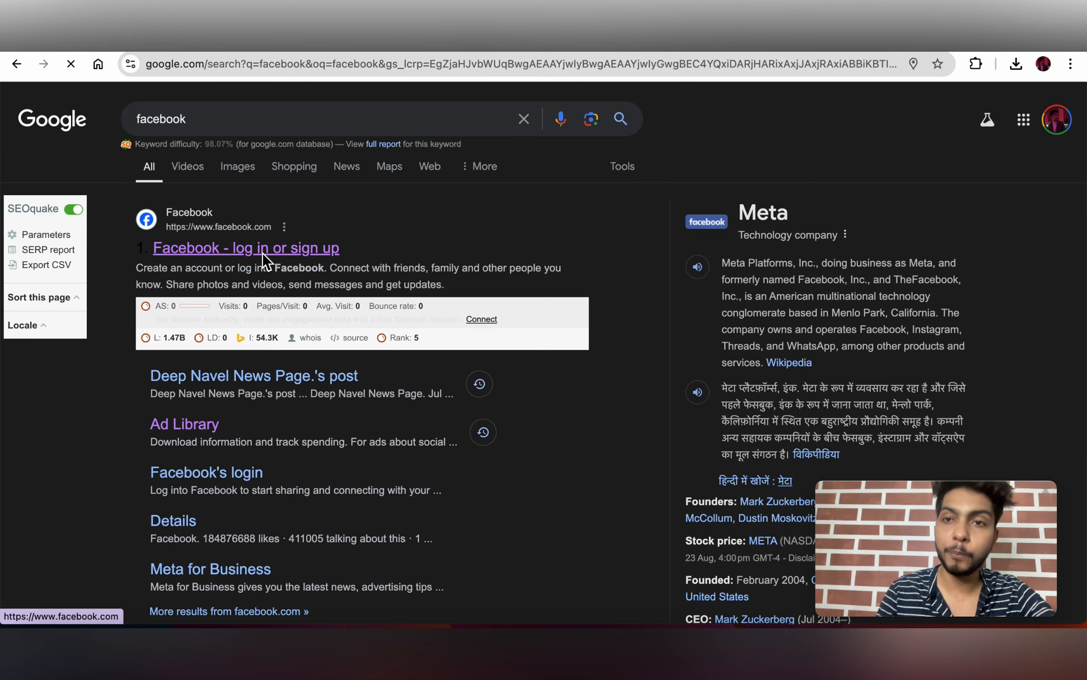
pyautogui.click(263, 254)
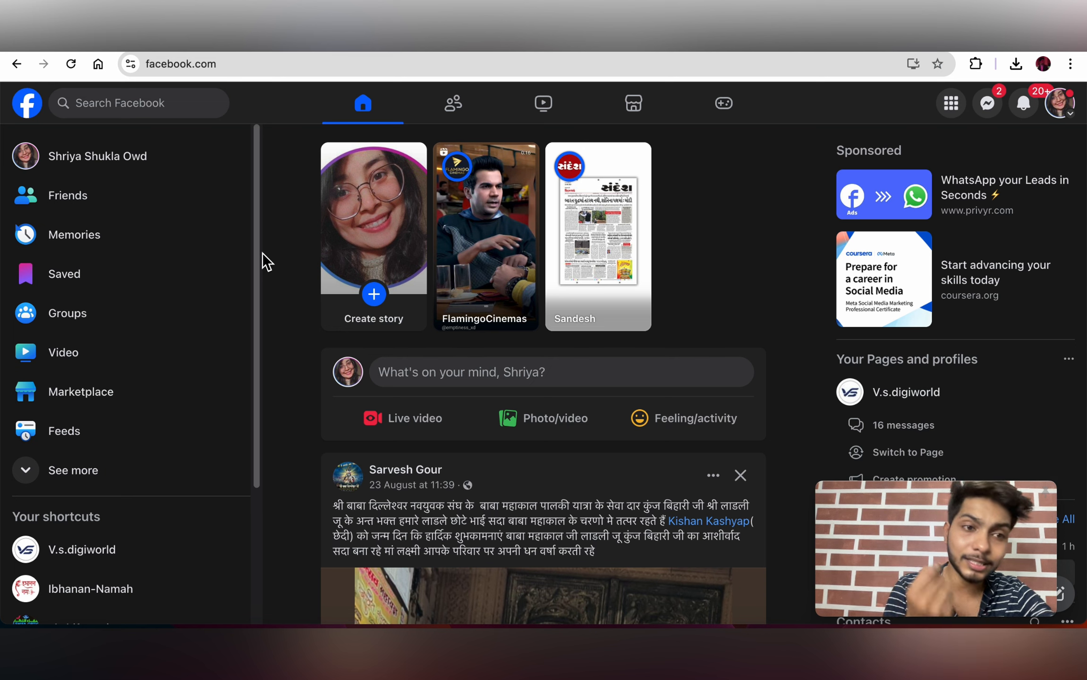
# Step: Go to Pages under See more and choose Create new profile or Page
pyautogui.click(100, 486)
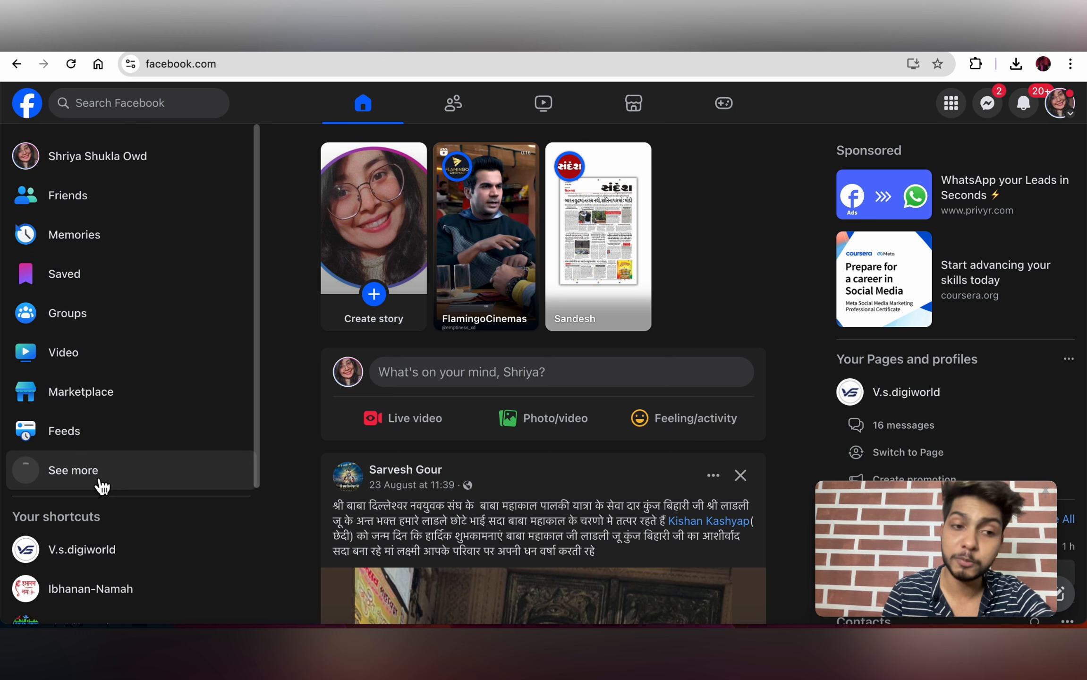
pyautogui.scroll(-2, 100, 485)
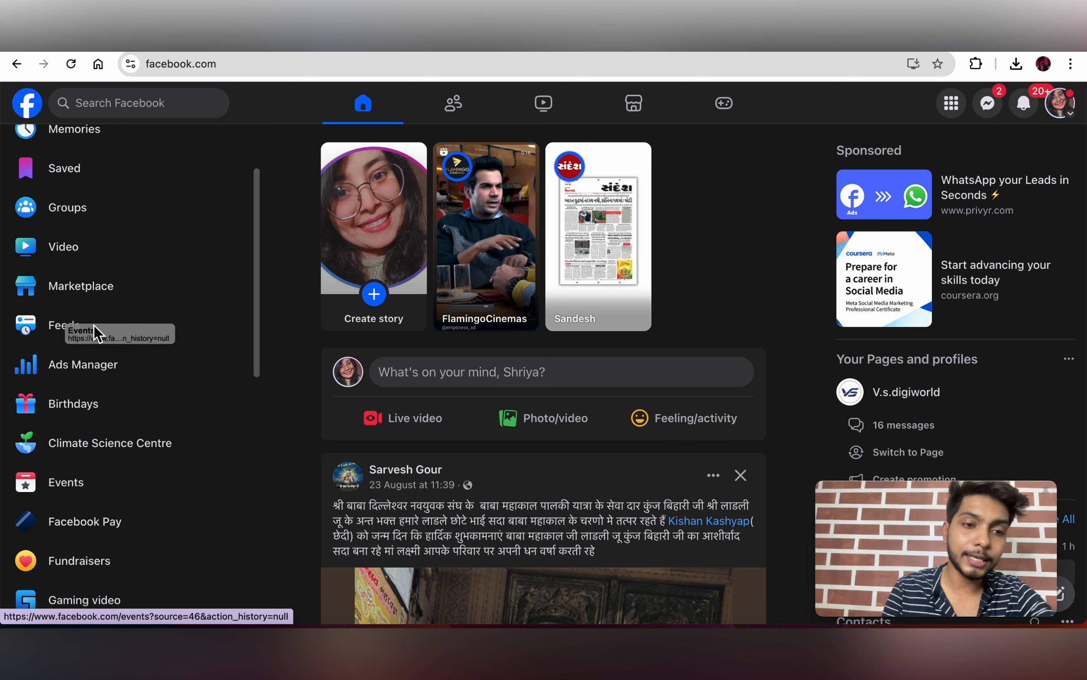
pyautogui.scroll(-6, 168, 365)
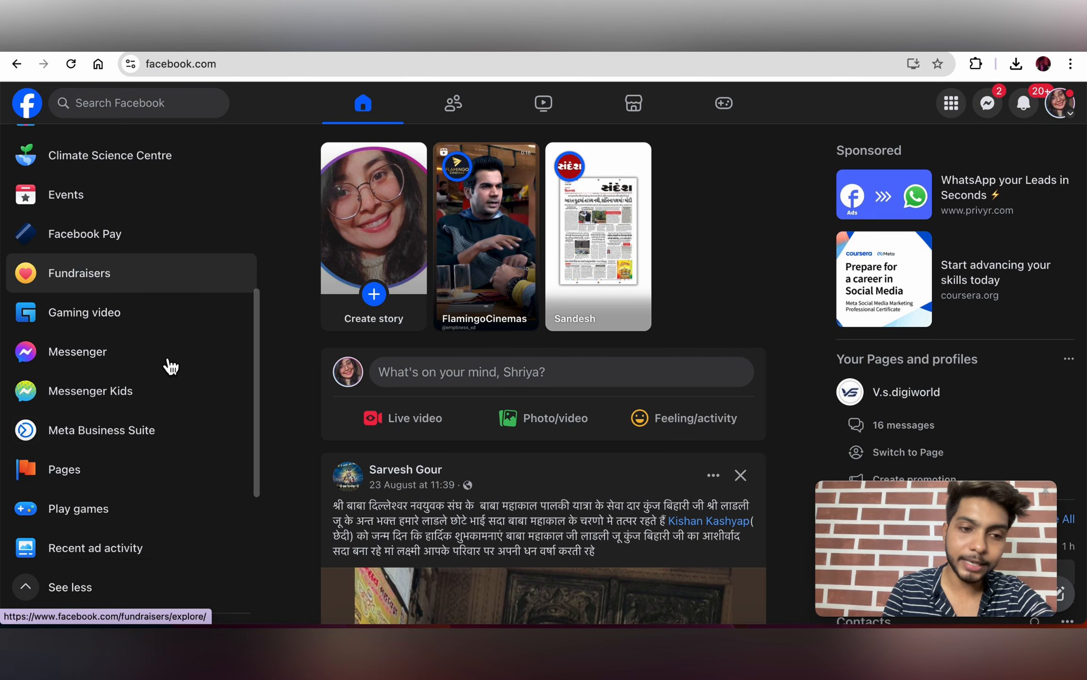
pyautogui.click(85, 477)
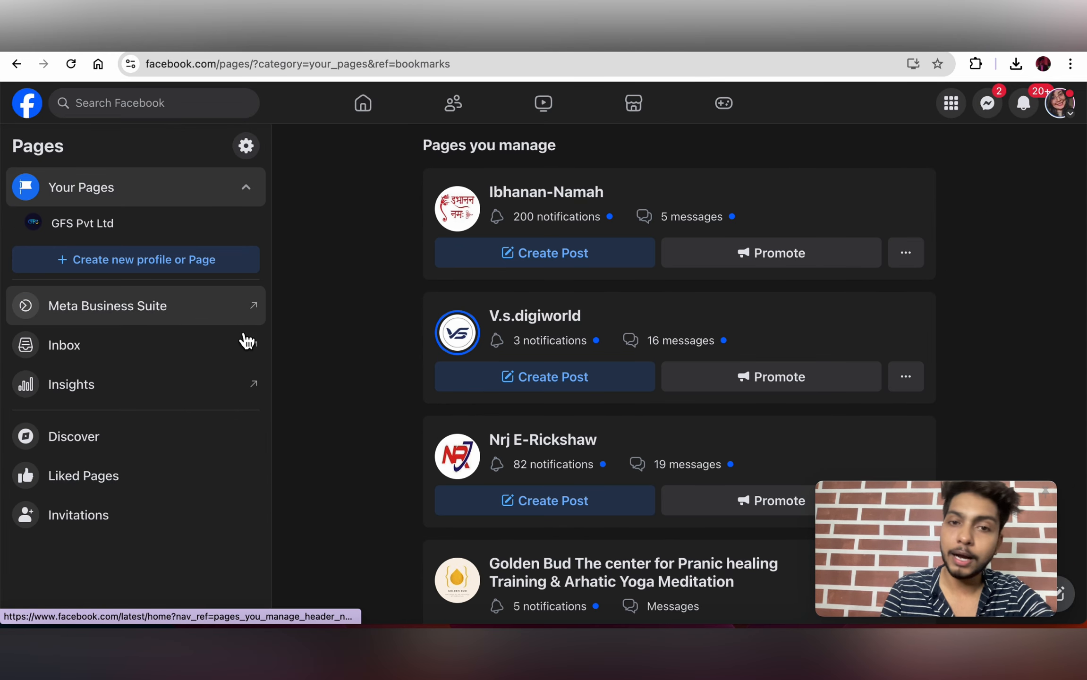
pyautogui.scroll(-1, 355, 381)
pyautogui.scroll(1, 220, 294)
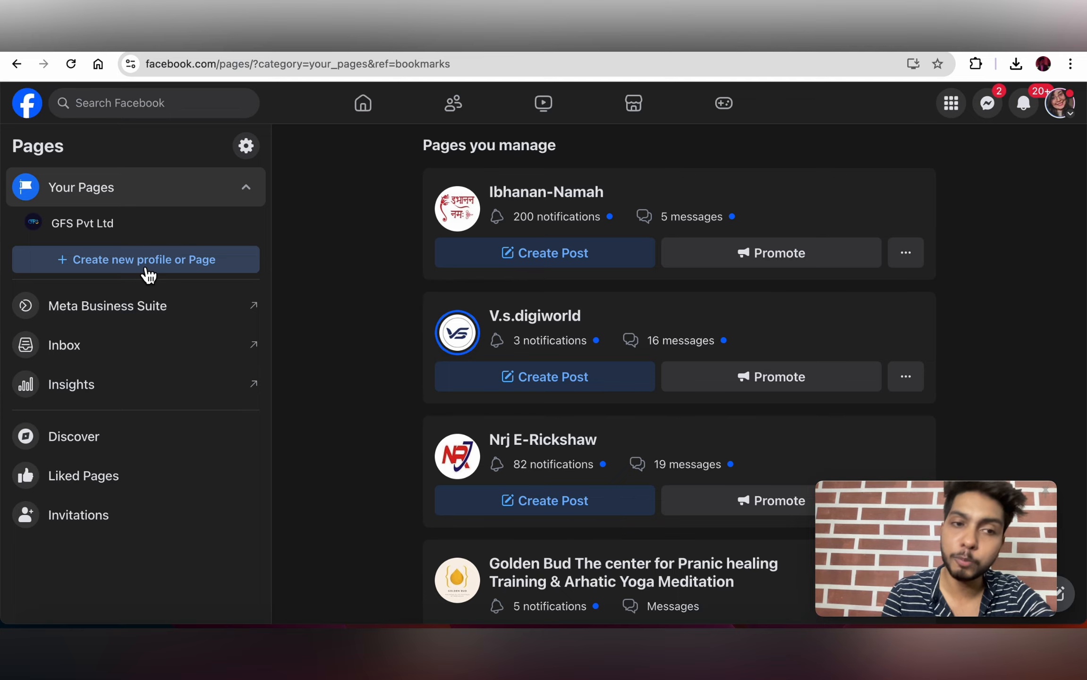
pyautogui.click(148, 274)
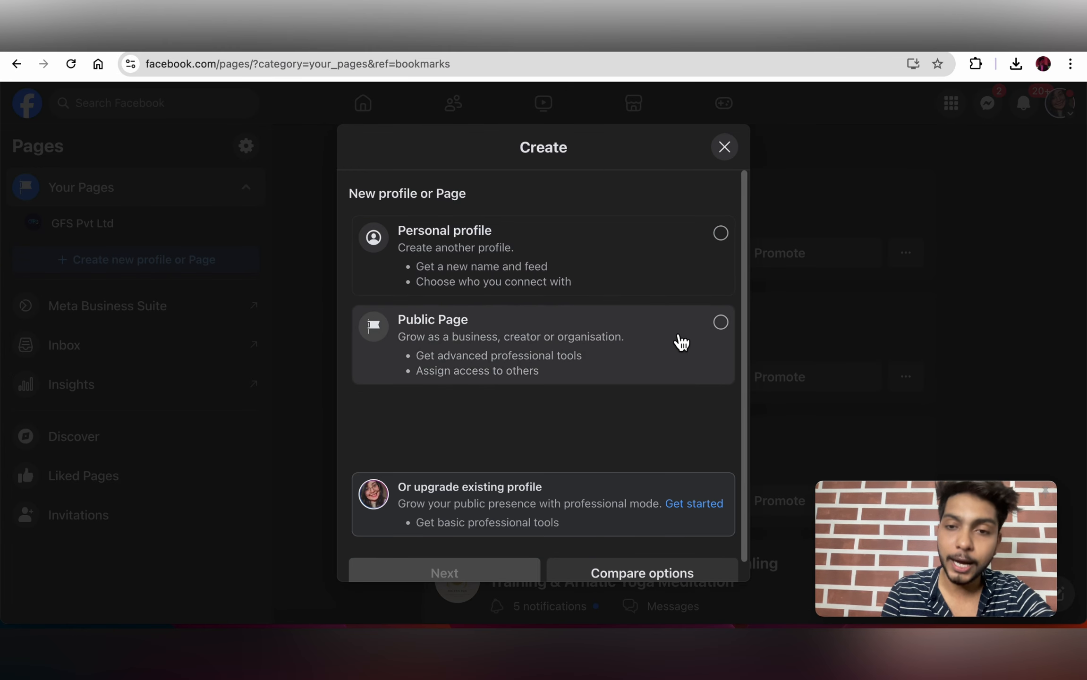
# Step: Choose Public Page, review the Page name, Category and Bio fields, then close the form
pyautogui.click(712, 334)
pyautogui.scroll(-1, 618, 397)
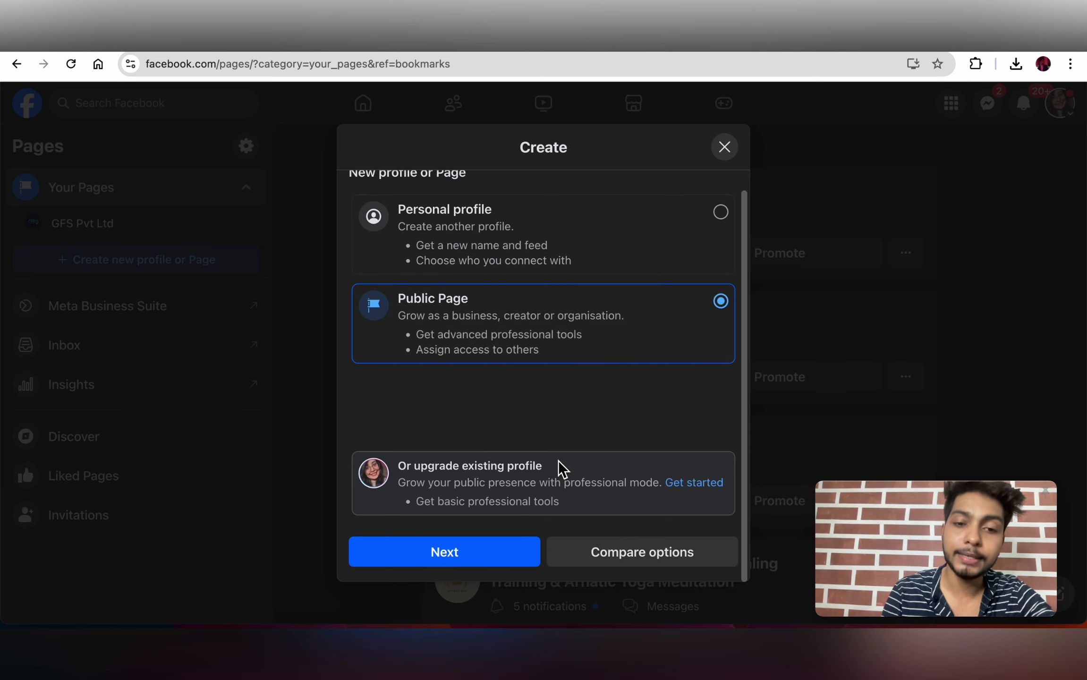
pyautogui.click(500, 552)
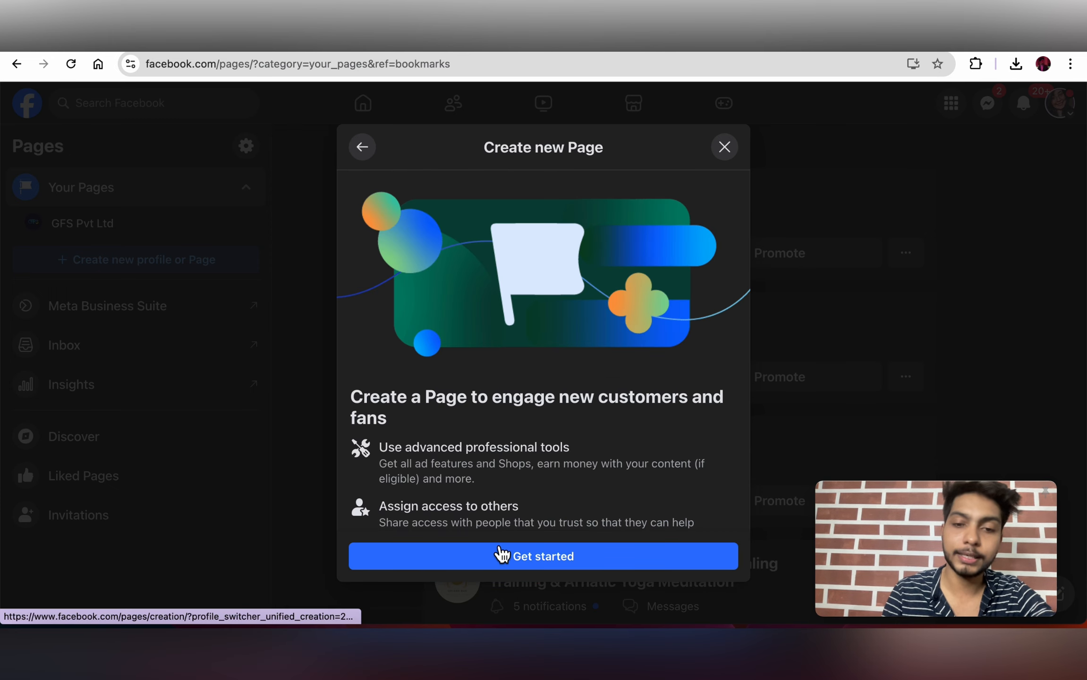
pyautogui.click(524, 558)
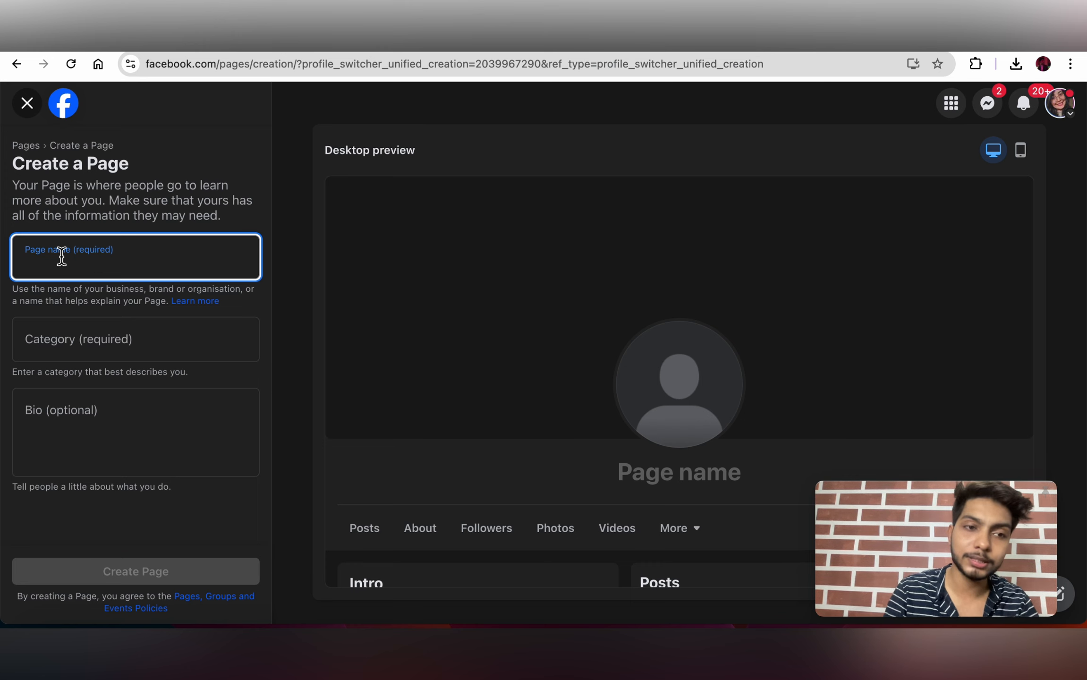
pyautogui.click(76, 342)
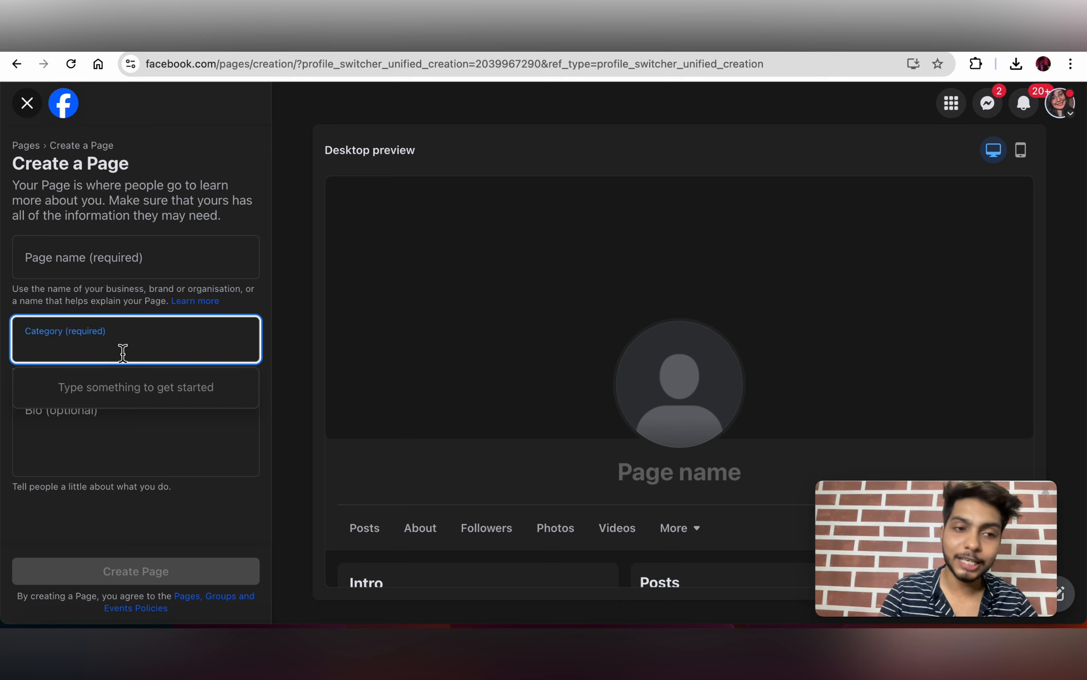
pyautogui.click(154, 447)
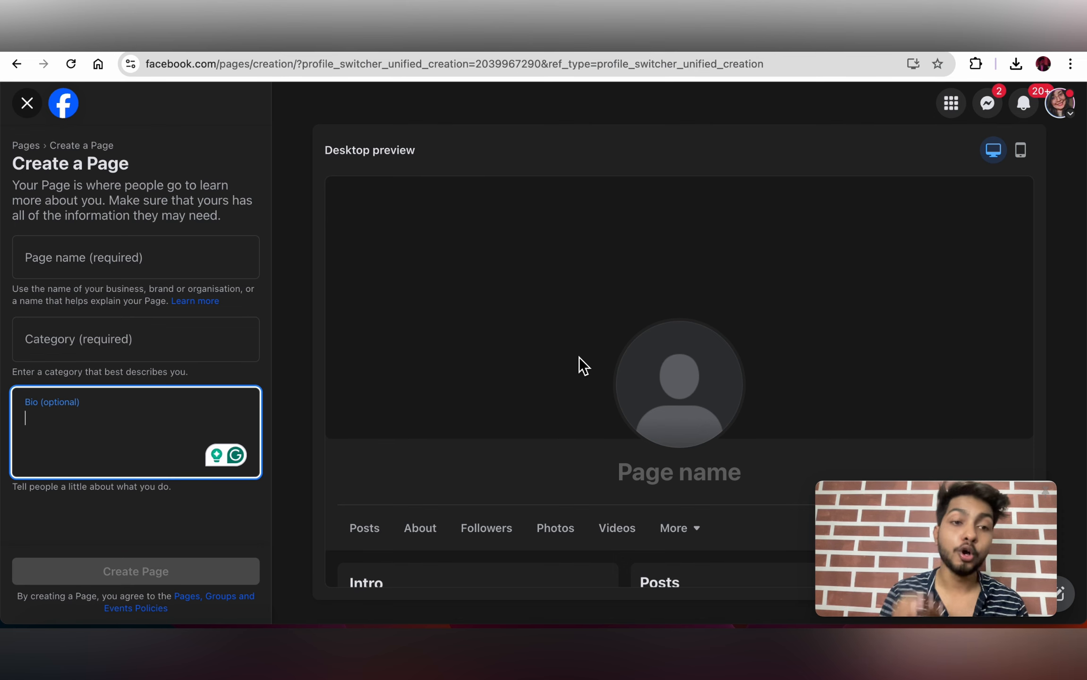
pyautogui.click(32, 112)
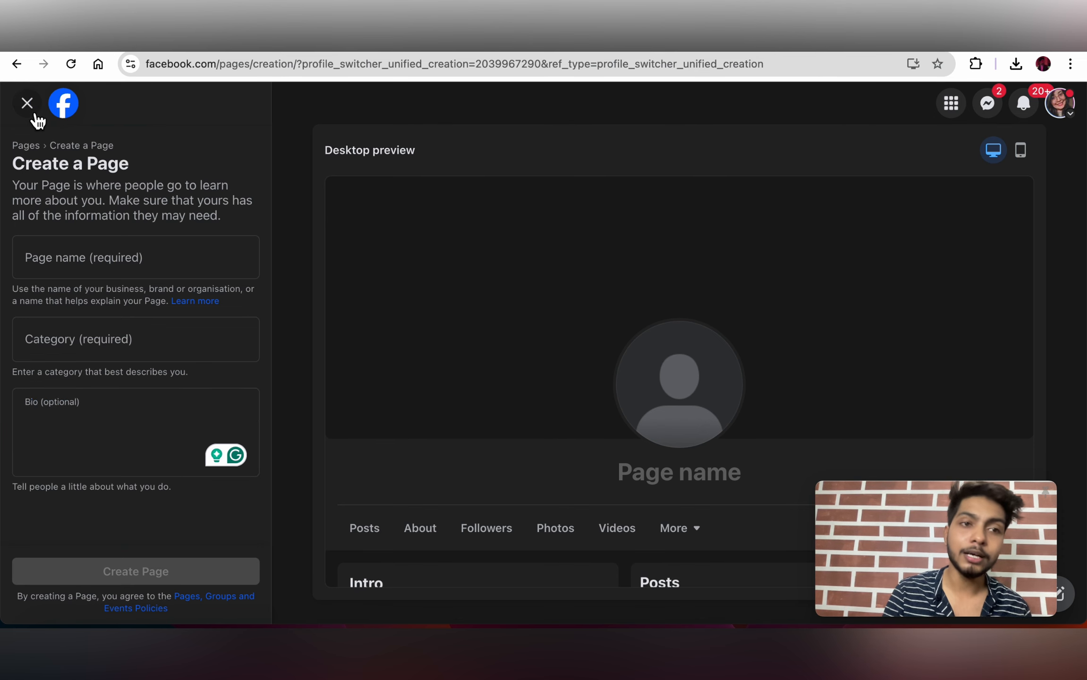
# Step: Open Ads Manager from the Professional section of the Facebook Menu
pyautogui.scroll(-3, 556, 297)
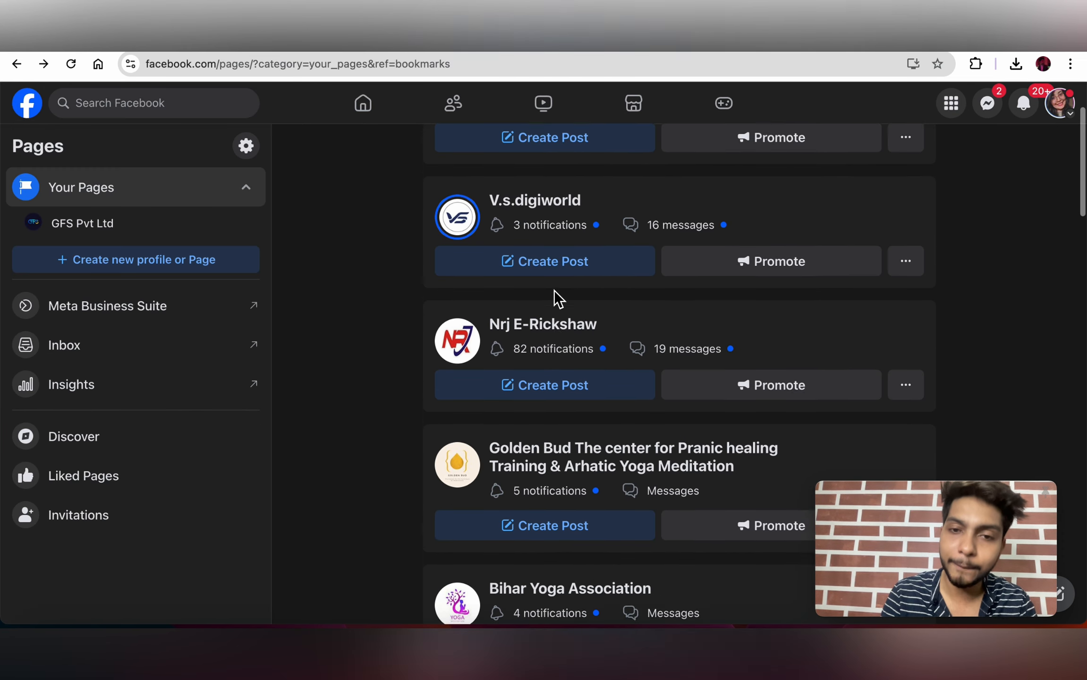
pyautogui.scroll(4, 557, 297)
pyautogui.scroll(-2, 626, 345)
pyautogui.scroll(2, 626, 345)
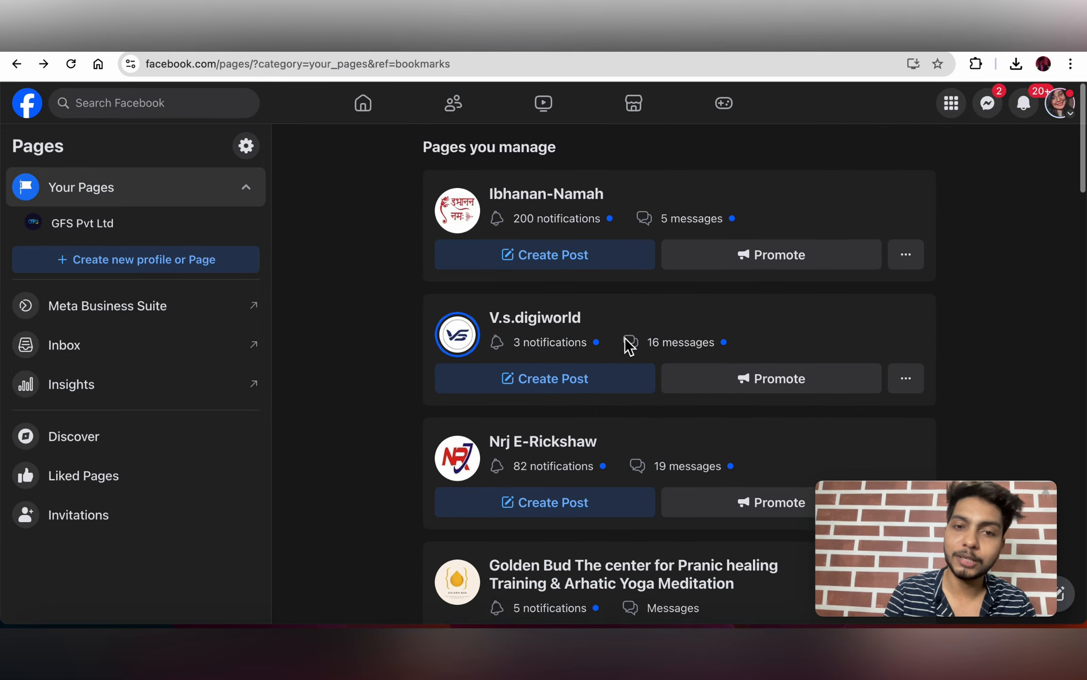
pyautogui.scroll(-7, 628, 347)
pyautogui.scroll(-5, 628, 348)
pyautogui.scroll(10, 626, 347)
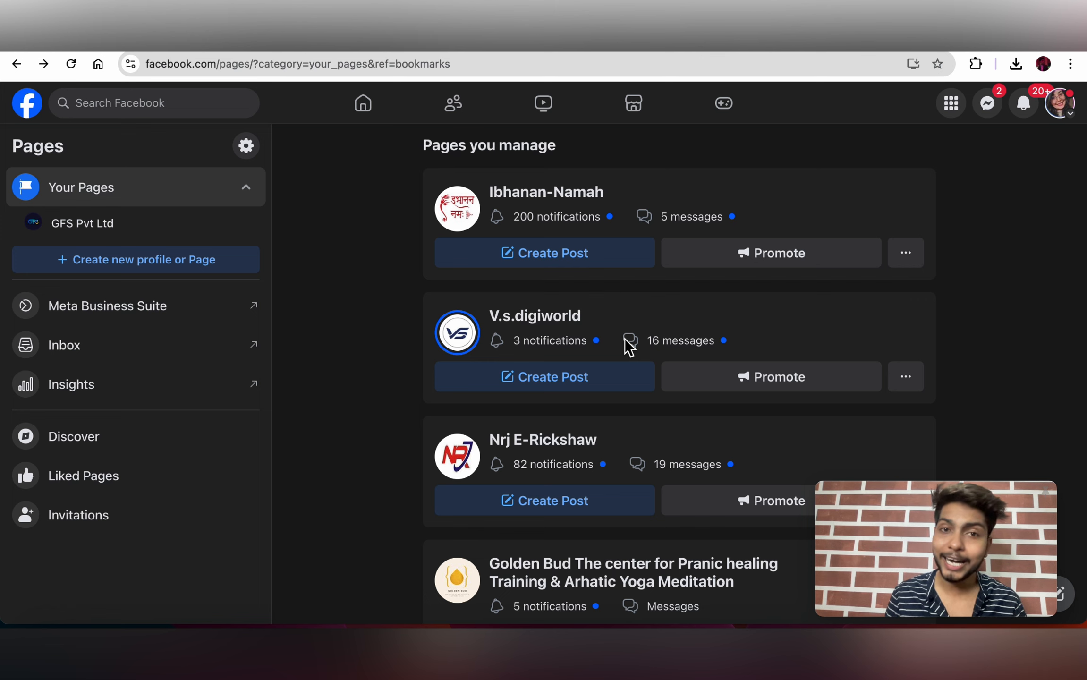
pyautogui.click(951, 104)
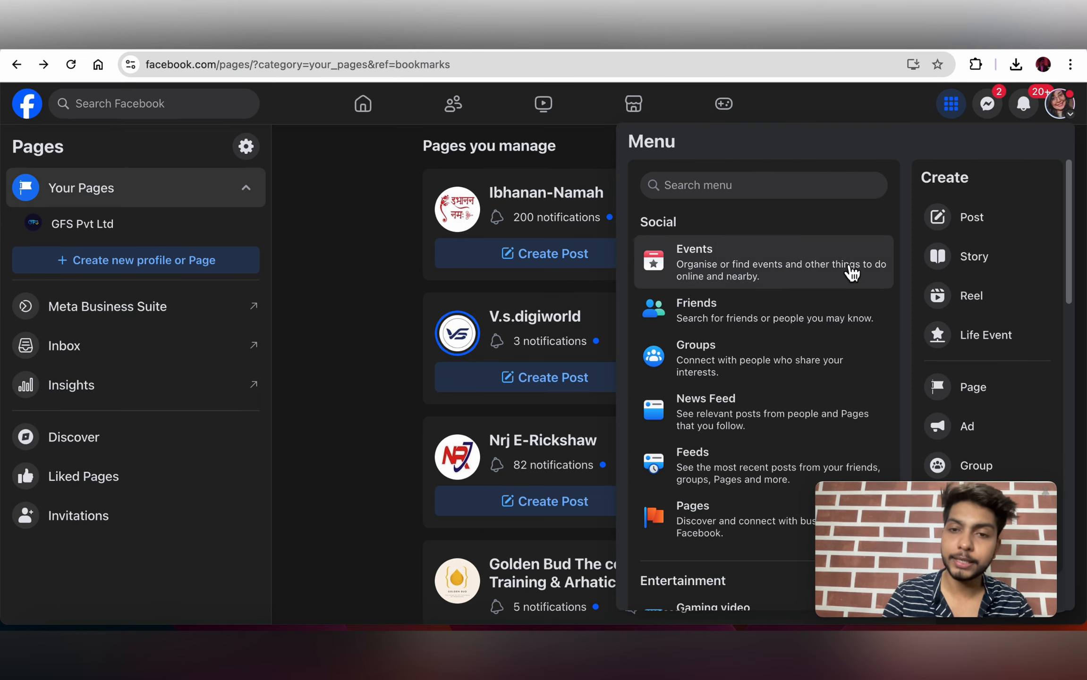
pyautogui.scroll(-10, 852, 273)
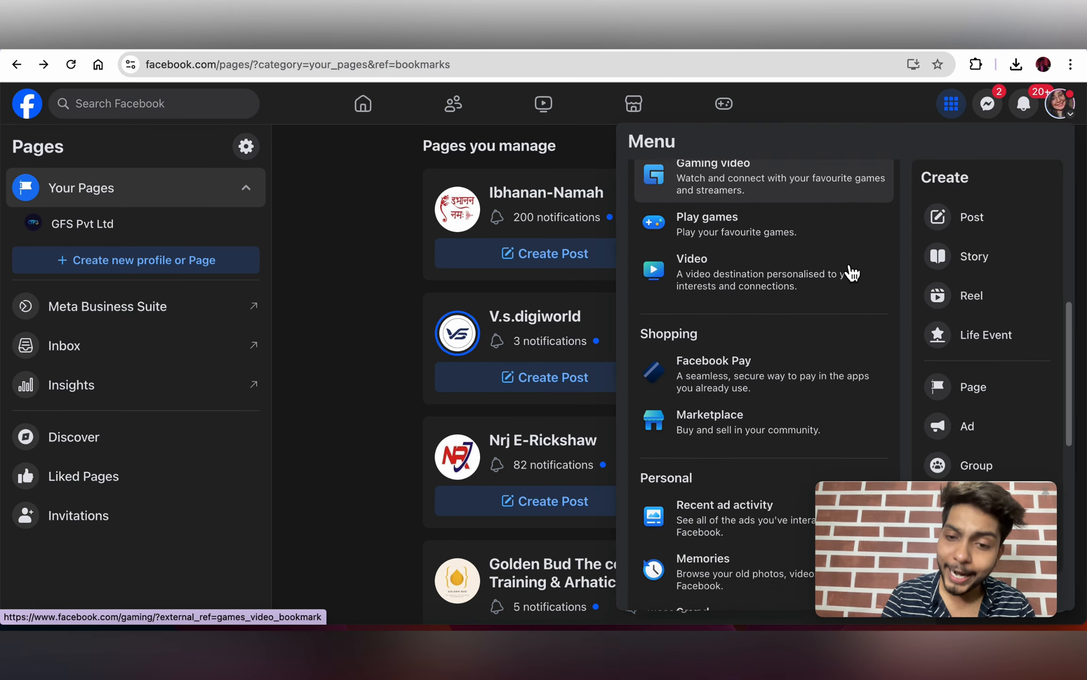
pyautogui.scroll(-4, 852, 272)
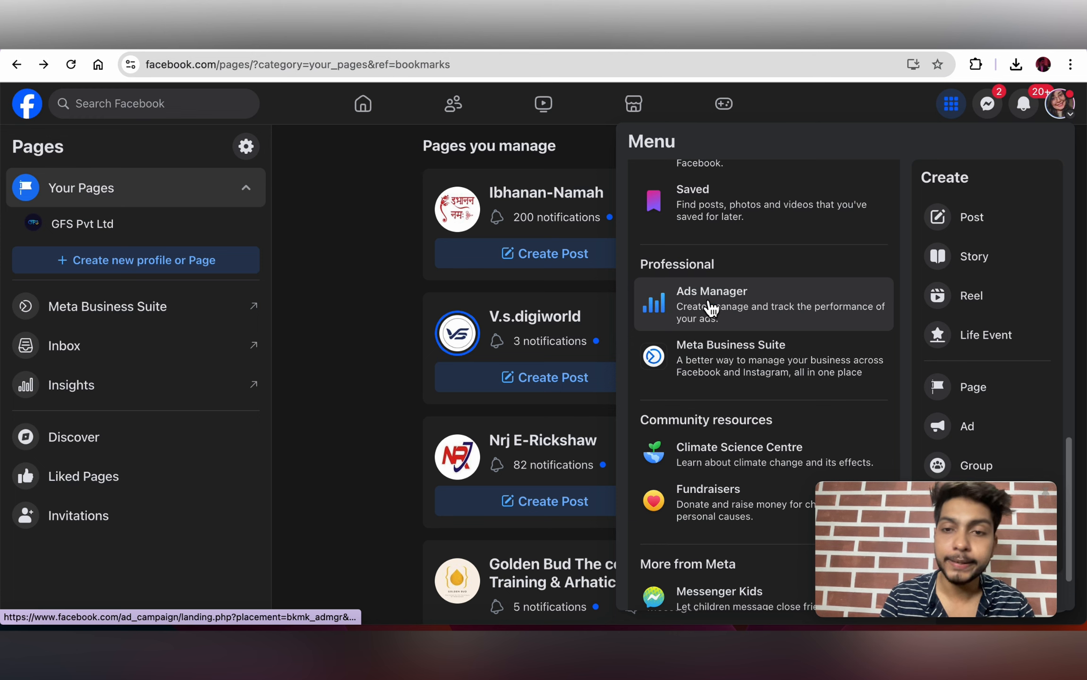
pyautogui.click(694, 302)
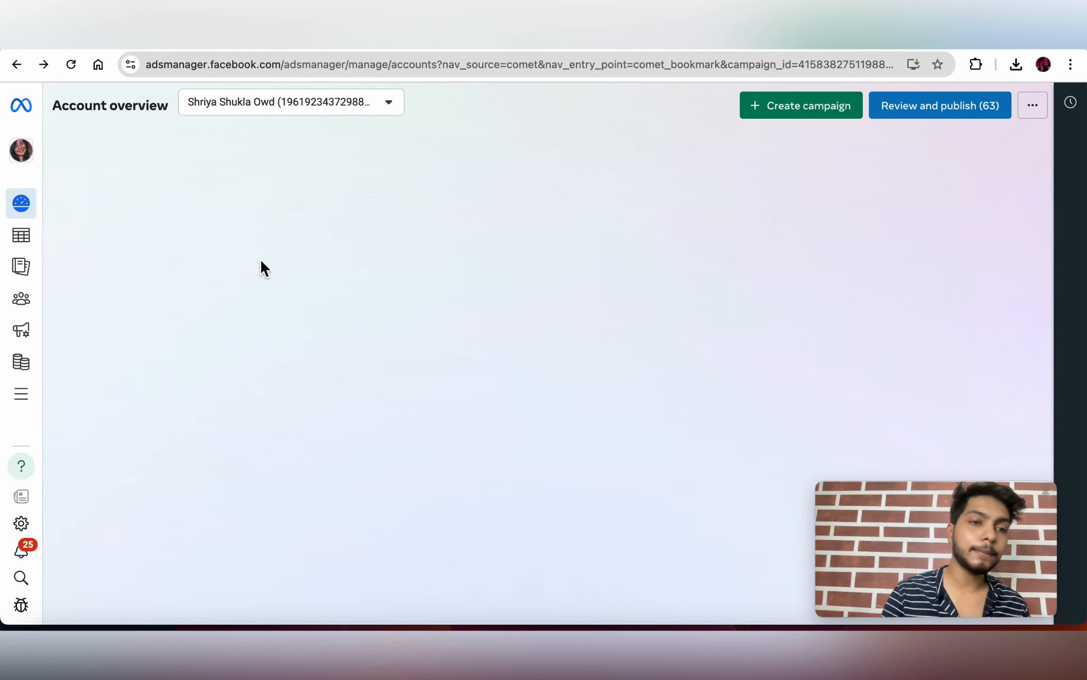
# Step: From the Campaigns list, create a new campaign with the Engagement objective
pyautogui.click(28, 239)
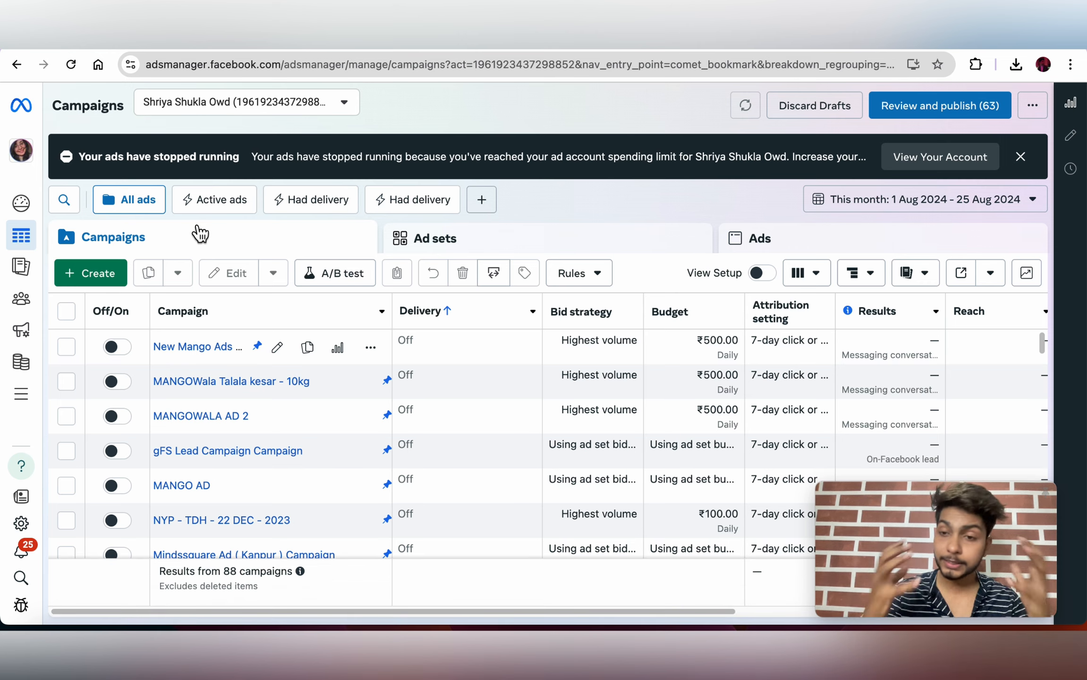
pyautogui.click(98, 273)
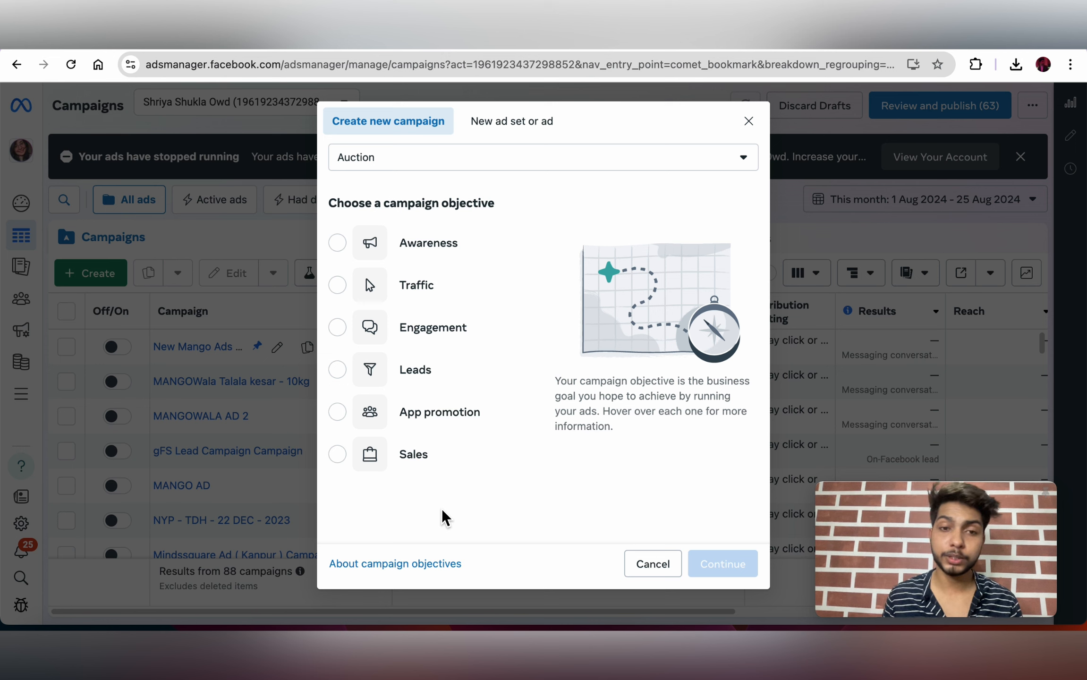
pyautogui.moveTo(490, 243)
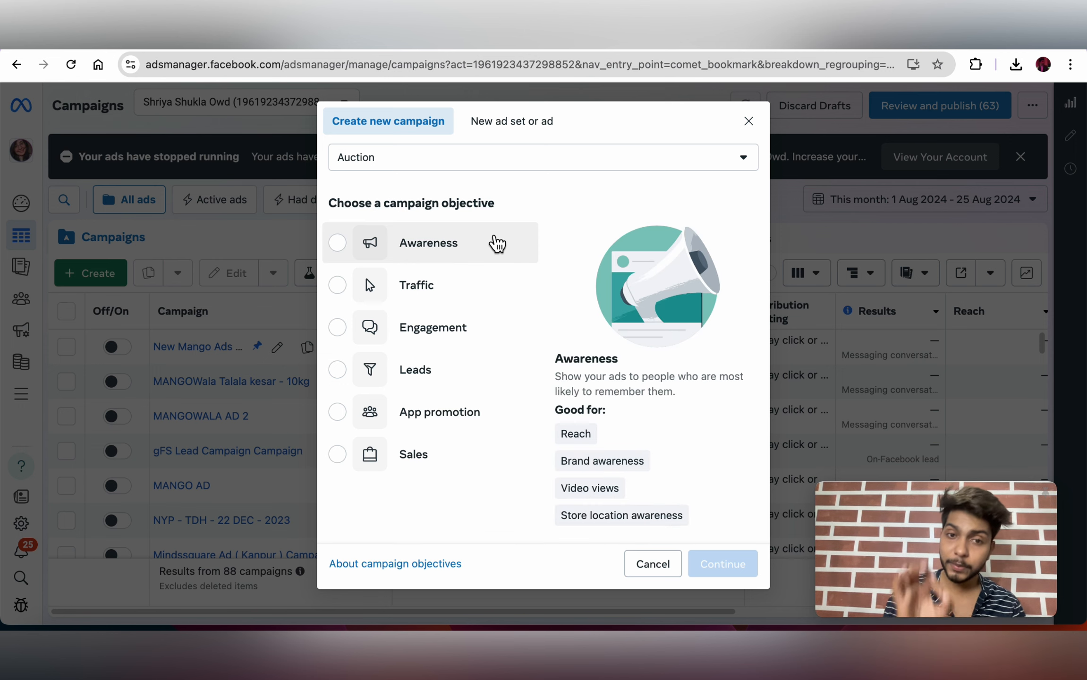
pyautogui.click(338, 328)
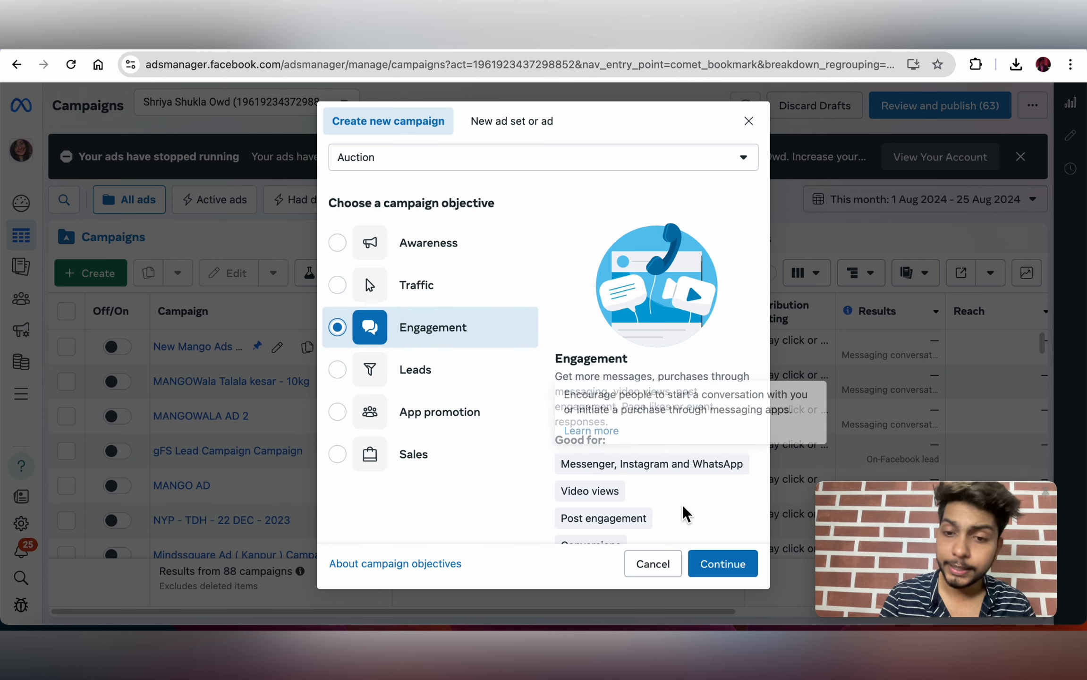
pyautogui.click(716, 571)
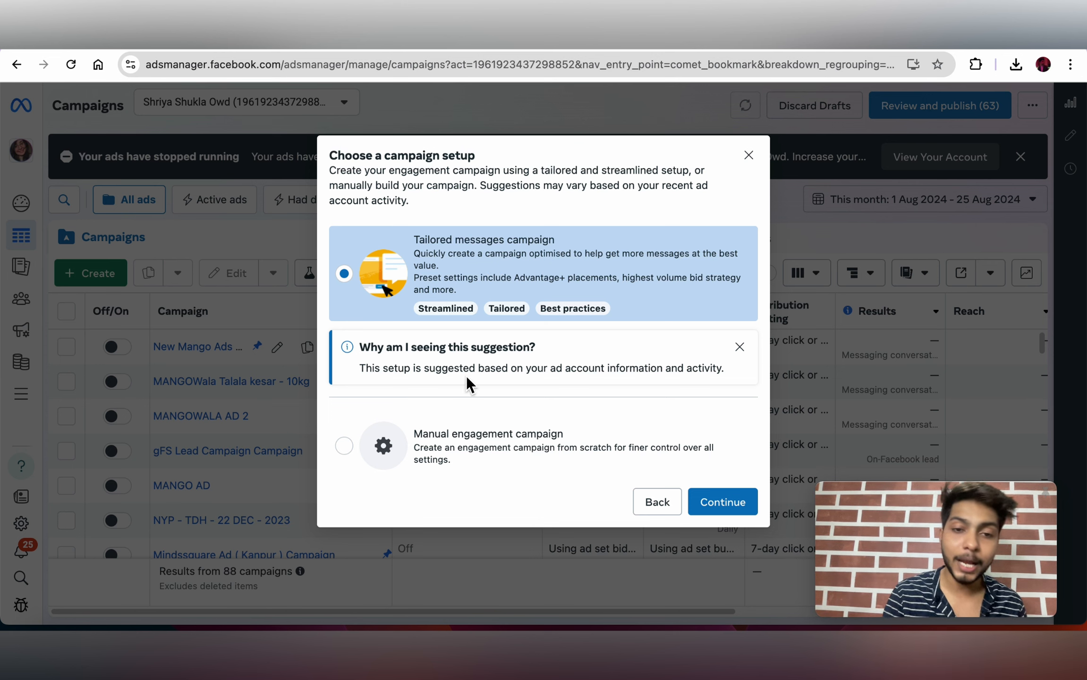
# Step: Choose the Manual engagement campaign setup to create the draft
pyautogui.click(459, 439)
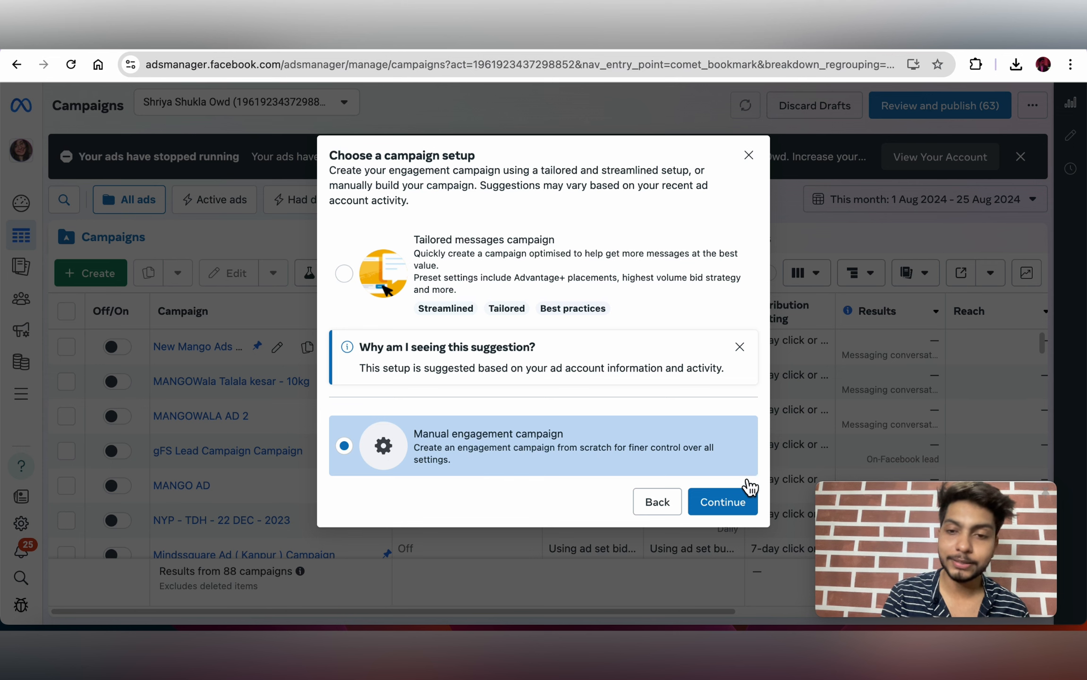
pyautogui.click(743, 505)
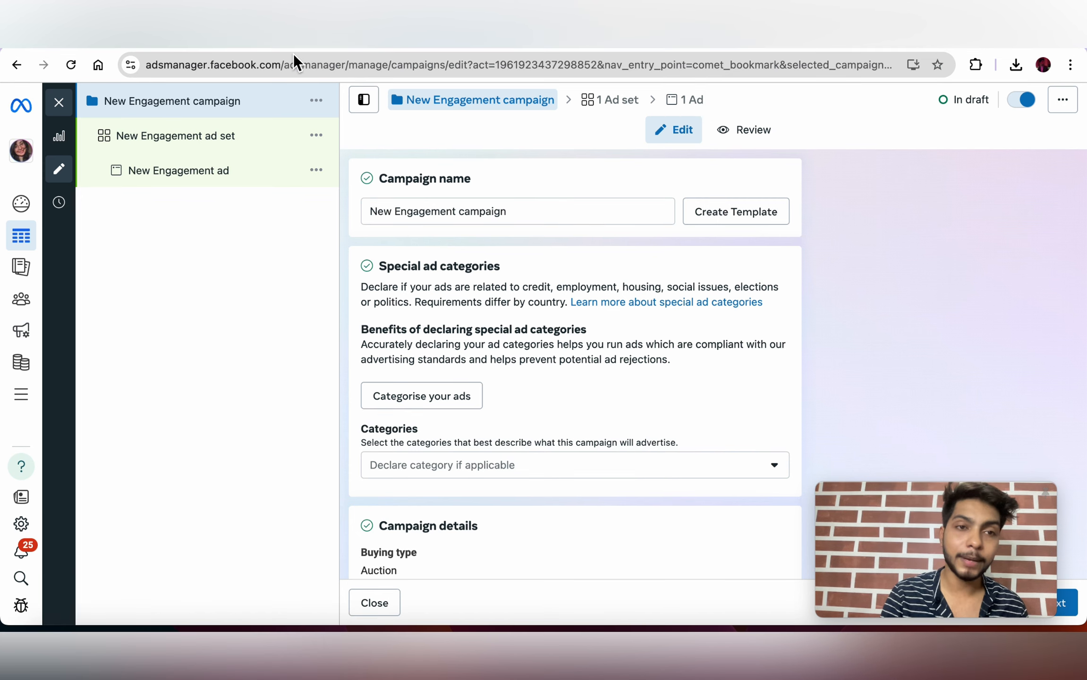
# Step: Replace the campaign name with 'Digital Marketing Whatapp Leads'
pyautogui.tripleClick(477, 211)
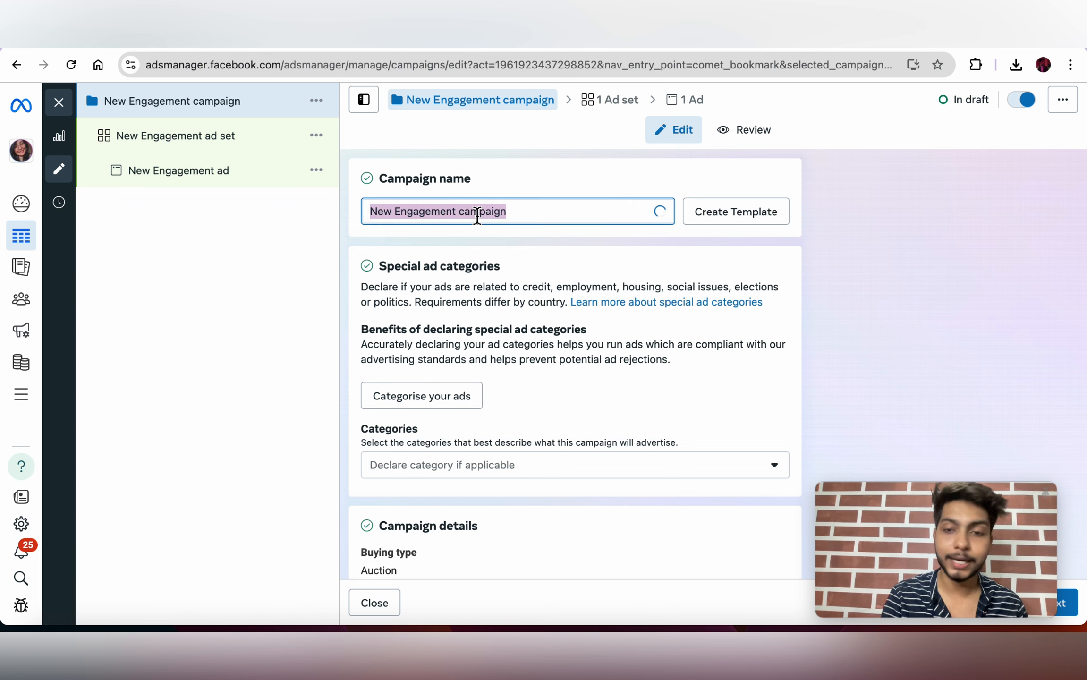
pyautogui.press('BackSpace')
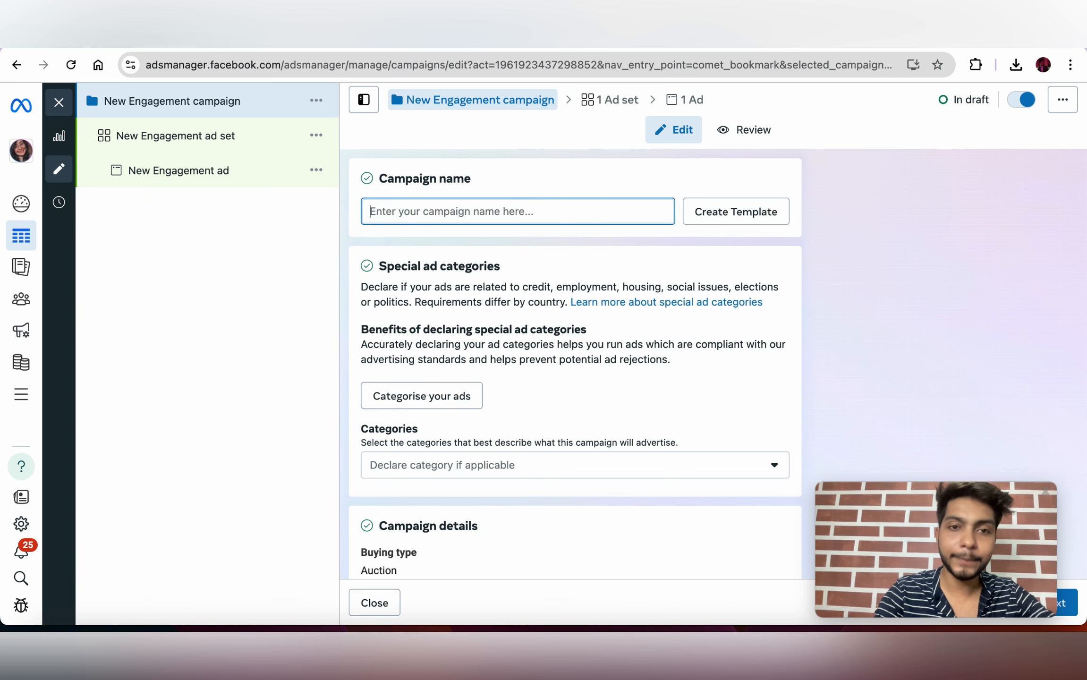
pyautogui.write('D')
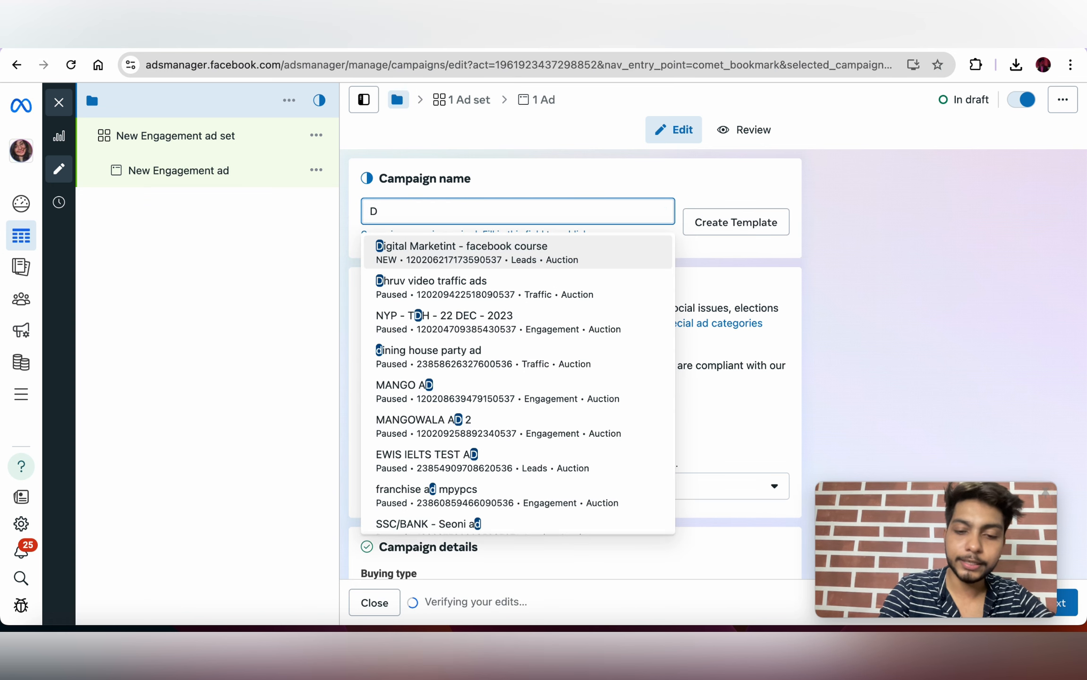
pyautogui.write('igital Ma')
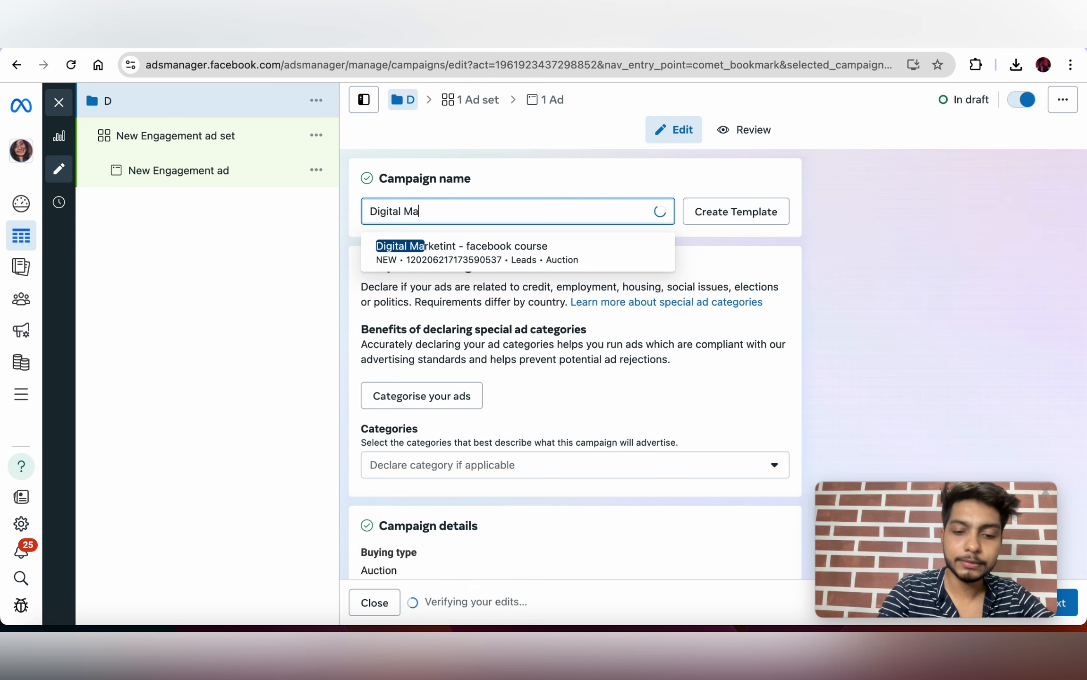
pyautogui.write('rketing ')
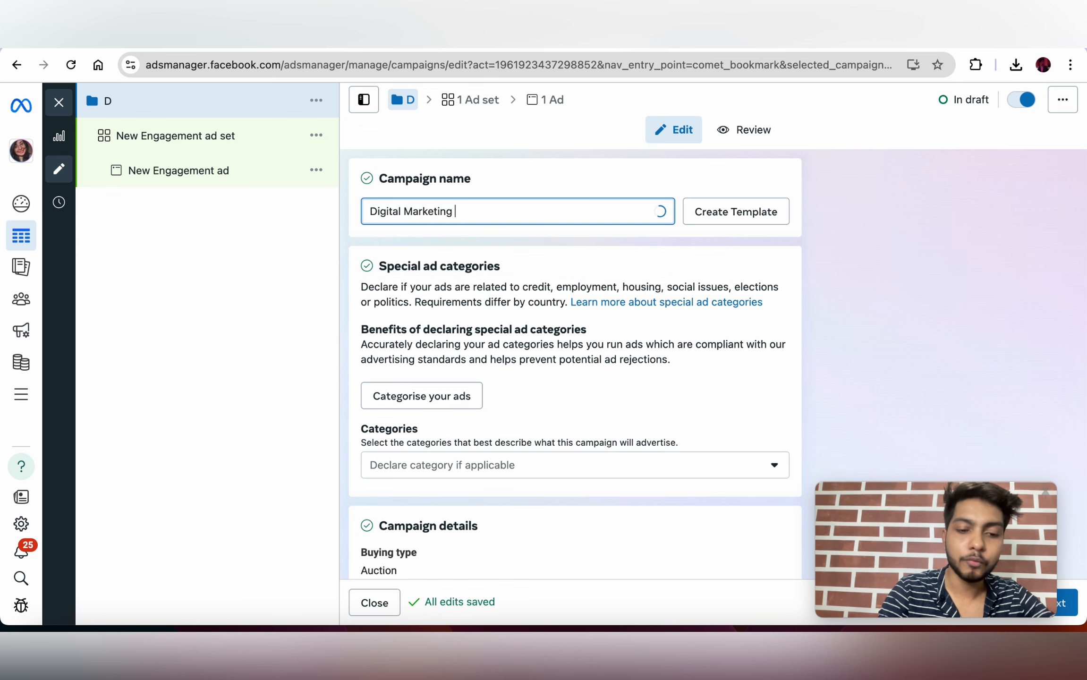
pyautogui.write('Whats')
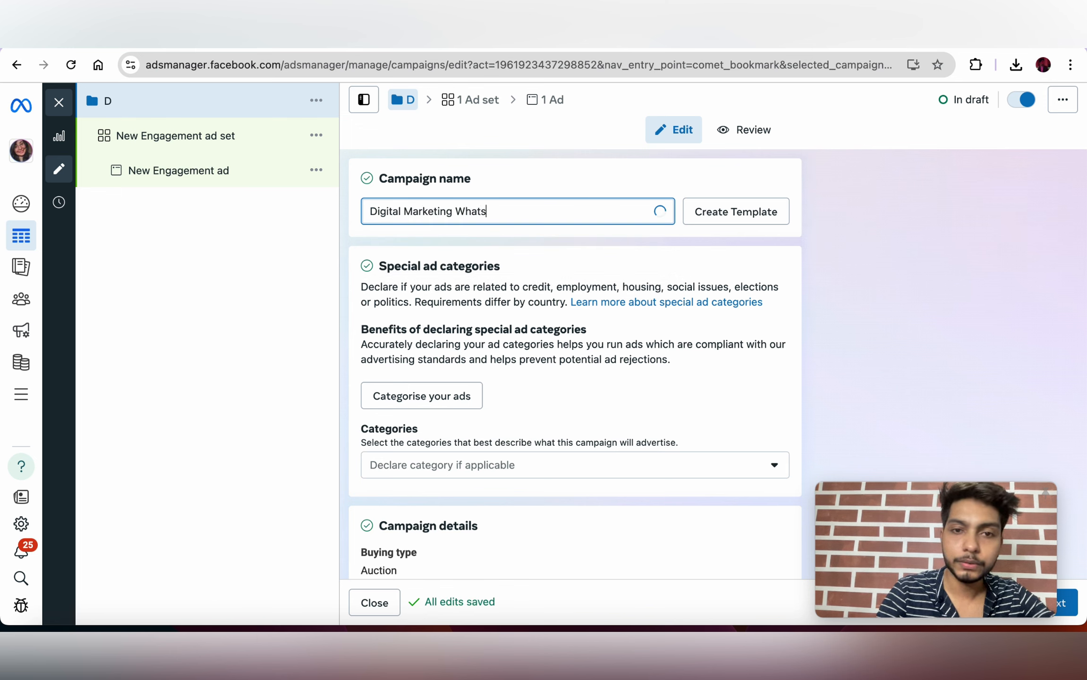
pyautogui.press('BackSpace')
pyautogui.write('app Leads')
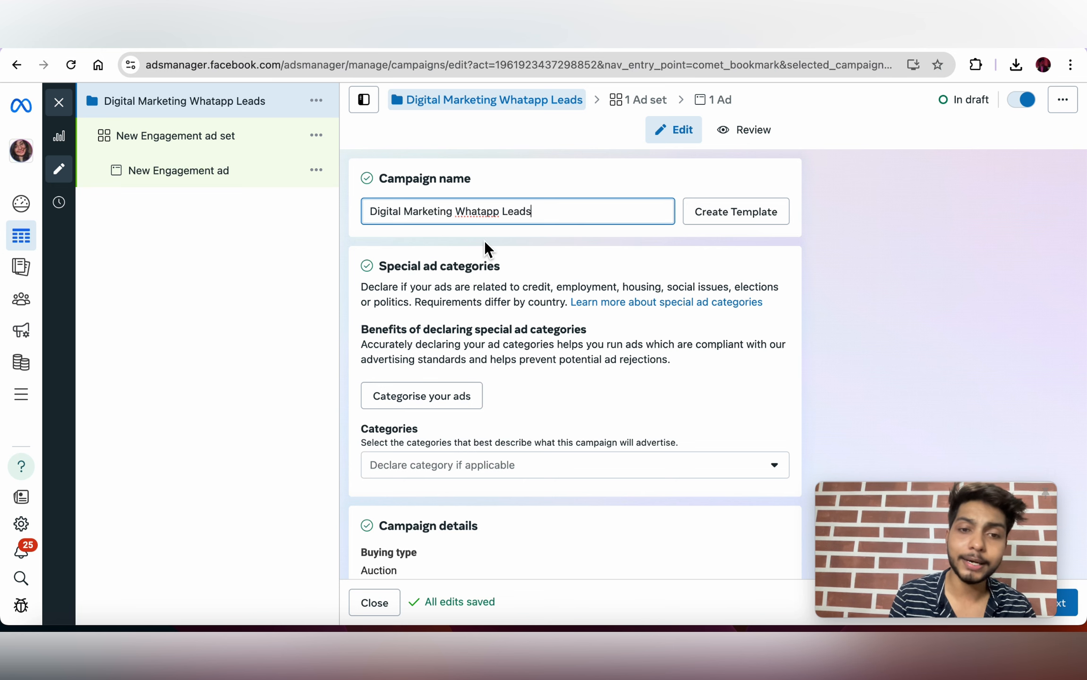
pyautogui.scroll(-2, 484, 241)
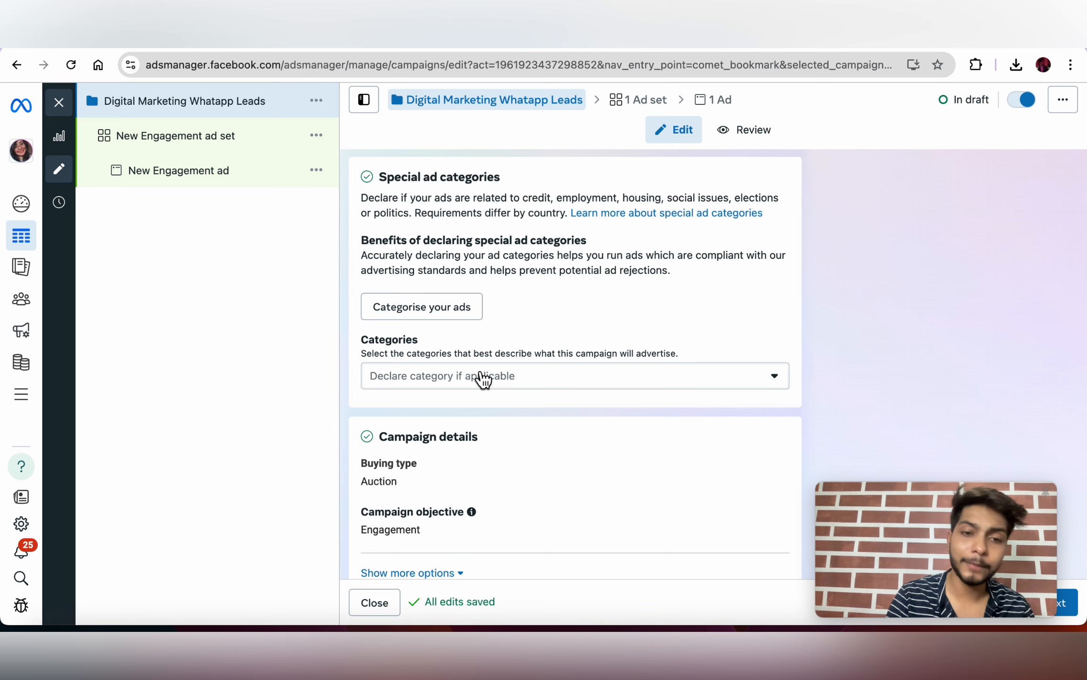
pyautogui.scroll(-3, 482, 378)
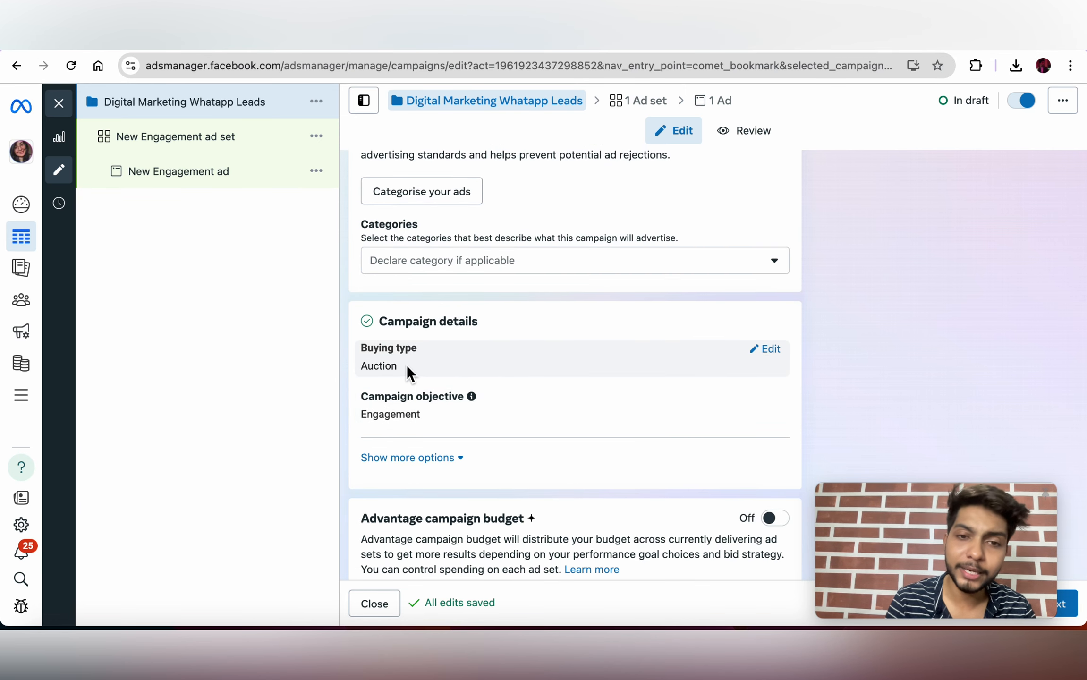
pyautogui.scroll(-3, 474, 364)
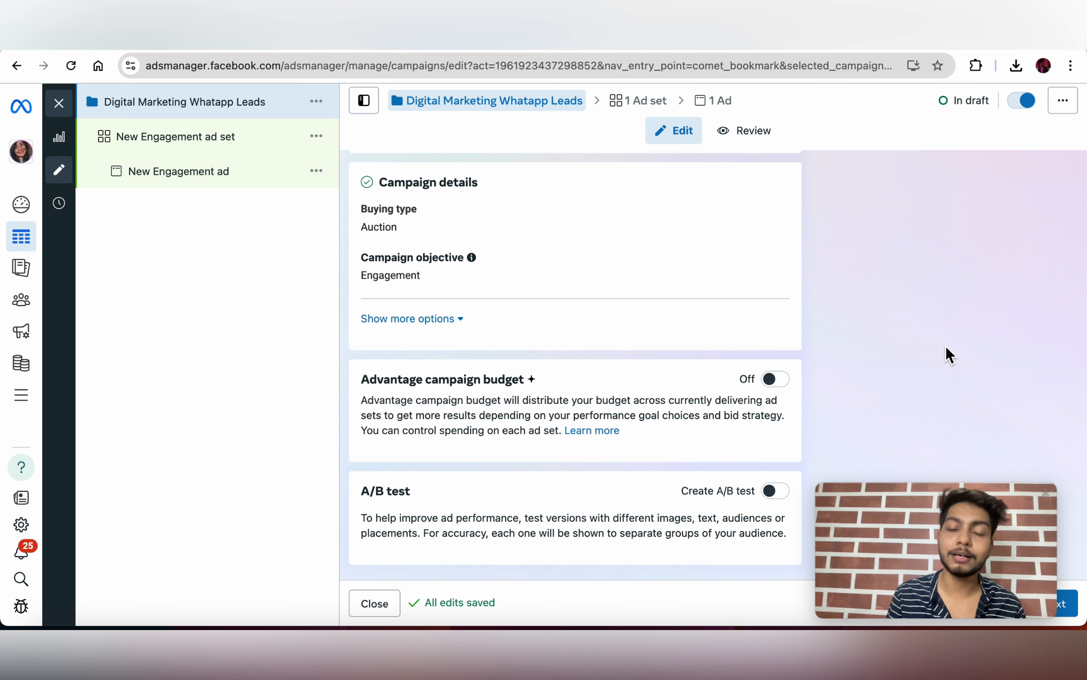
pyautogui.scroll(7, 770, 467)
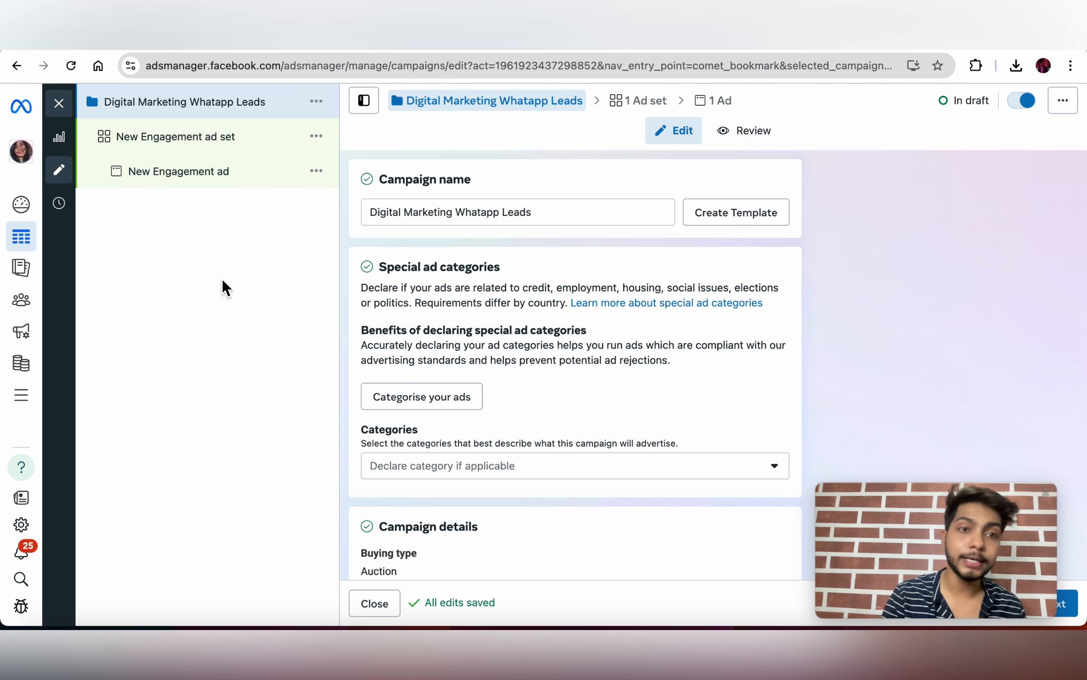
# Step: Open the ad set and replace its name with 'Dm Leads campaign'
pyautogui.click(175, 154)
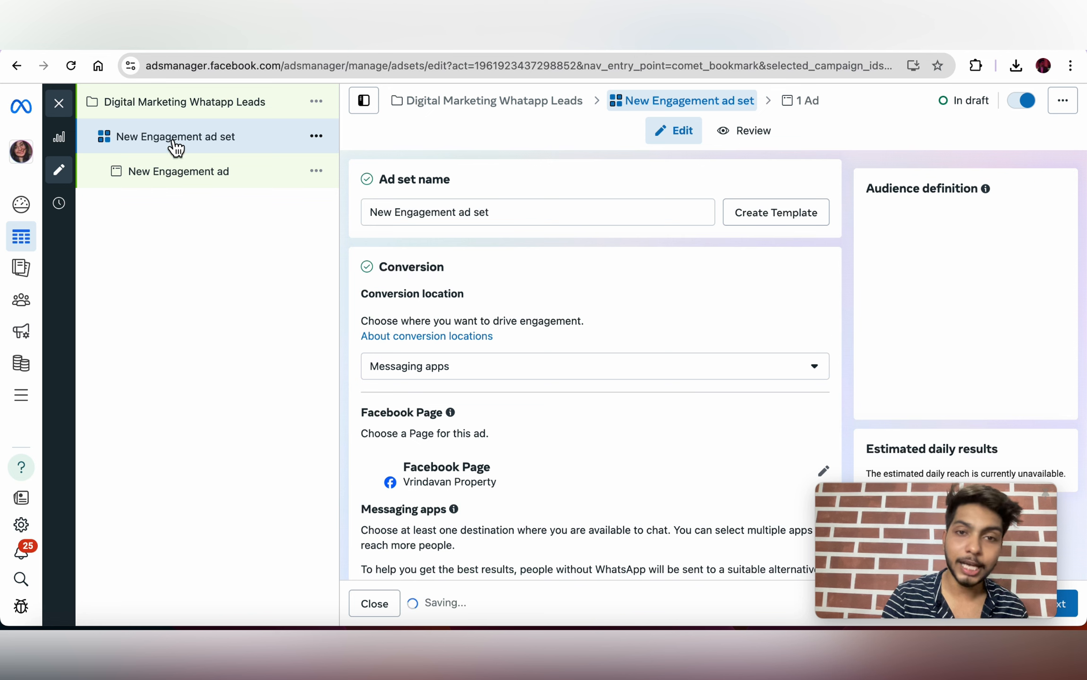
pyautogui.tripleClick(519, 213)
pyautogui.press('BackSpace')
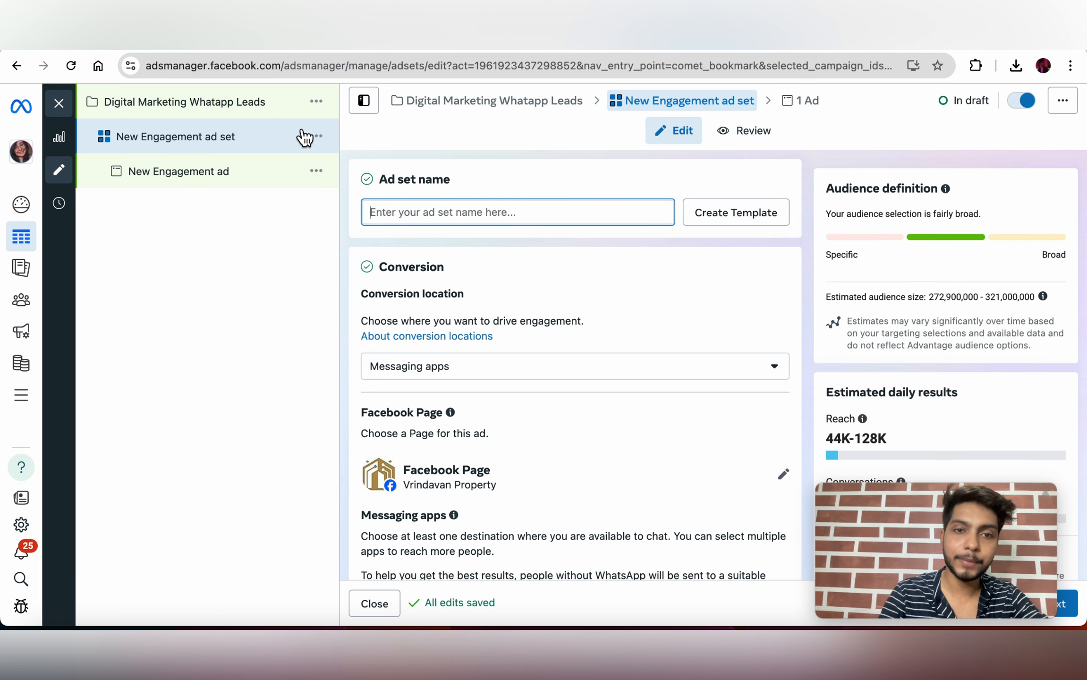
pyautogui.write('Dm ')
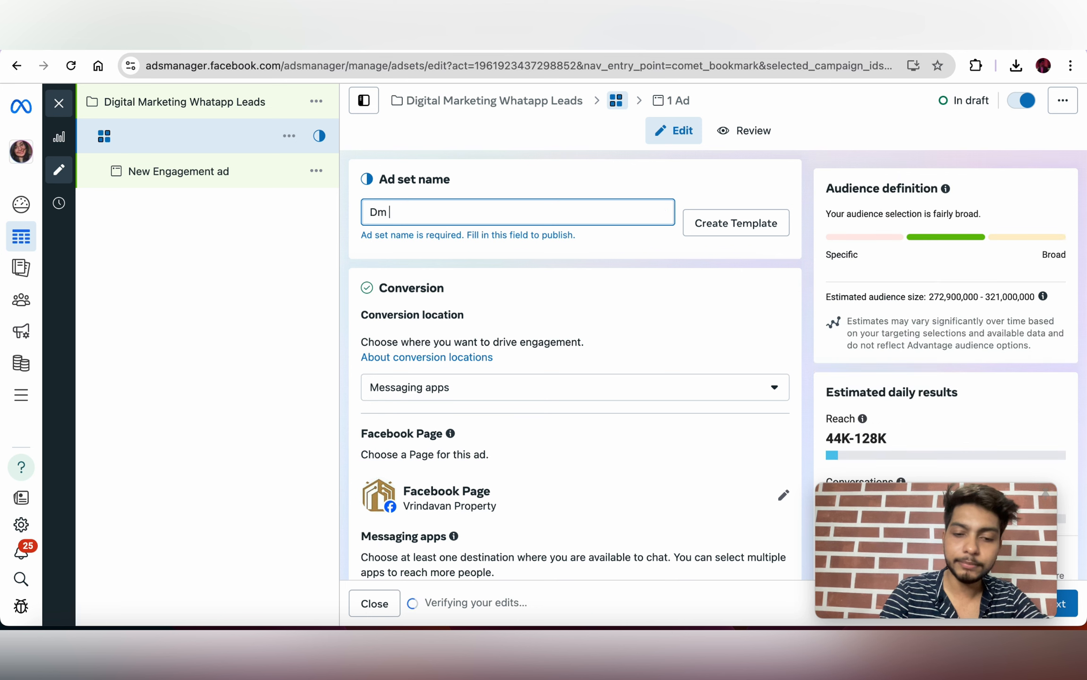
pyautogui.write('Leads cam')
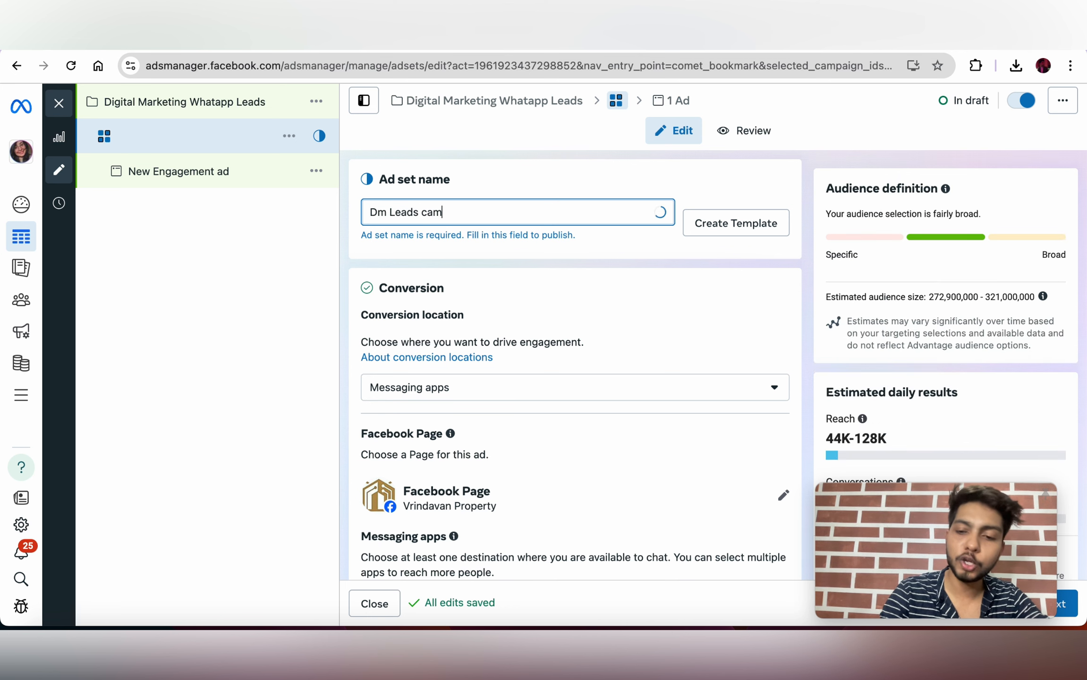
pyautogui.write('paign')
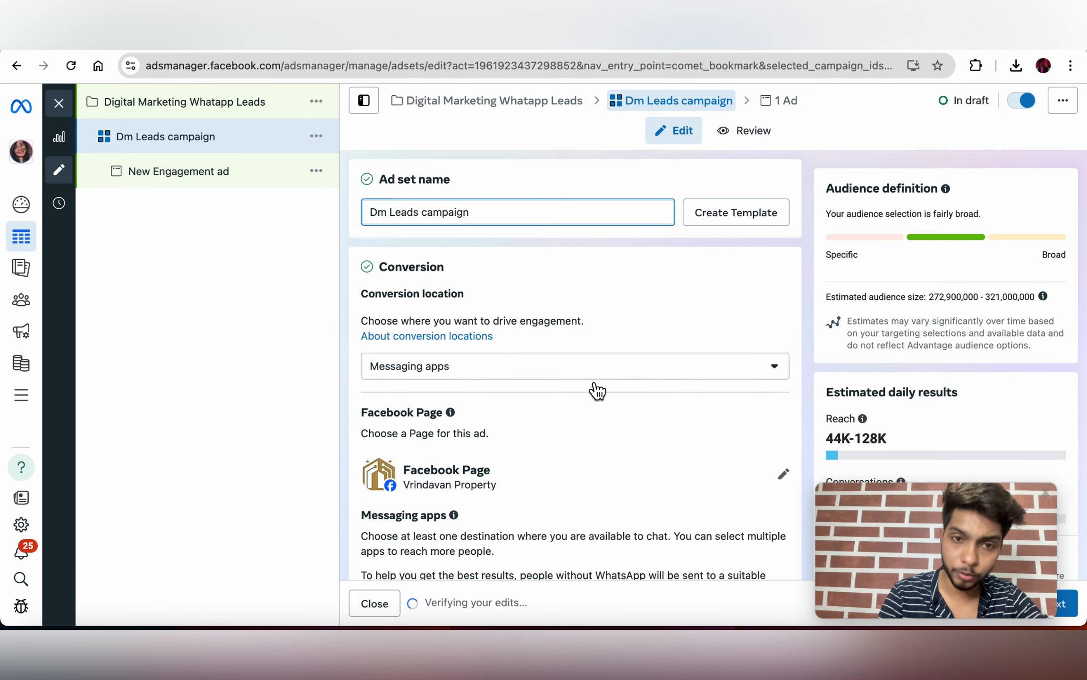
pyautogui.scroll(-3, 597, 390)
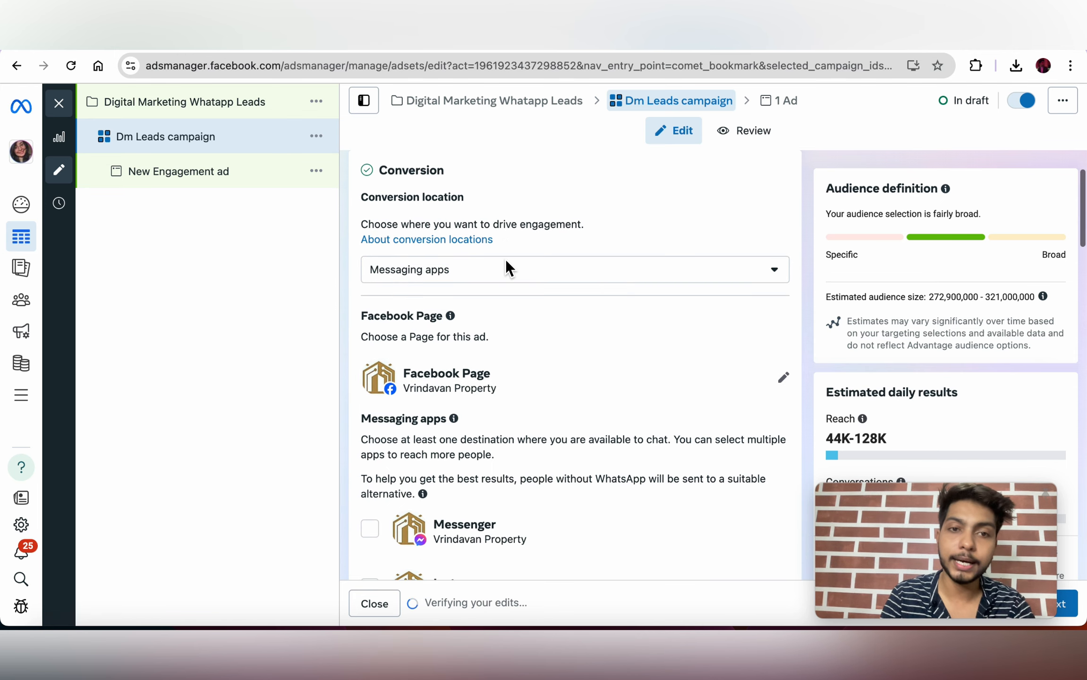
pyautogui.scroll(1, 447, 179)
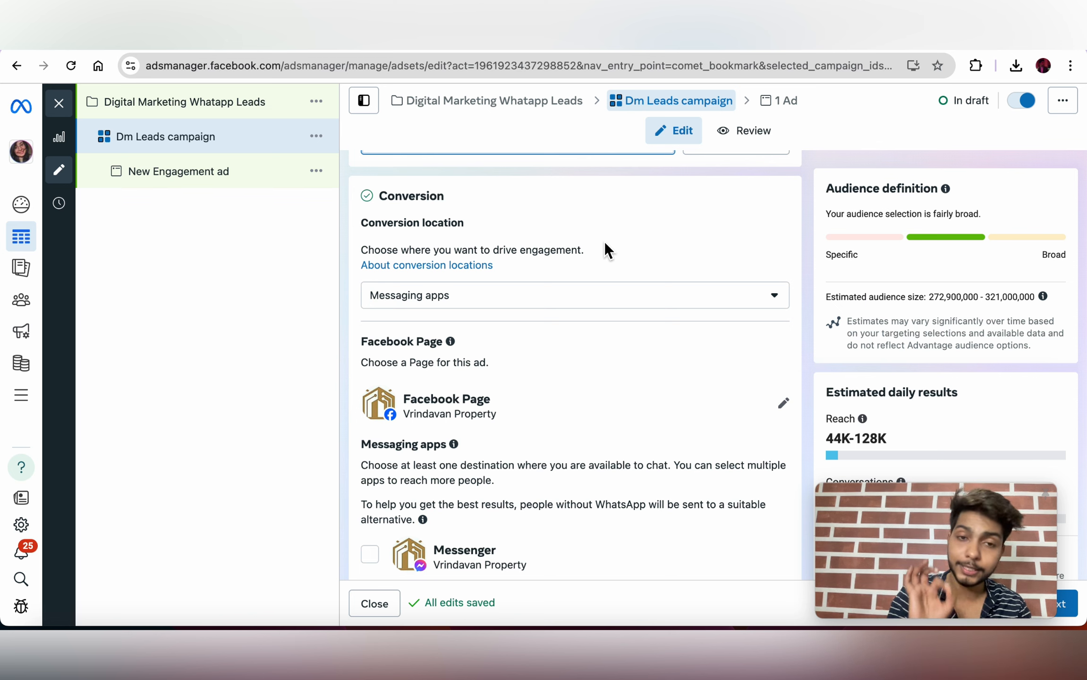
pyautogui.click(721, 307)
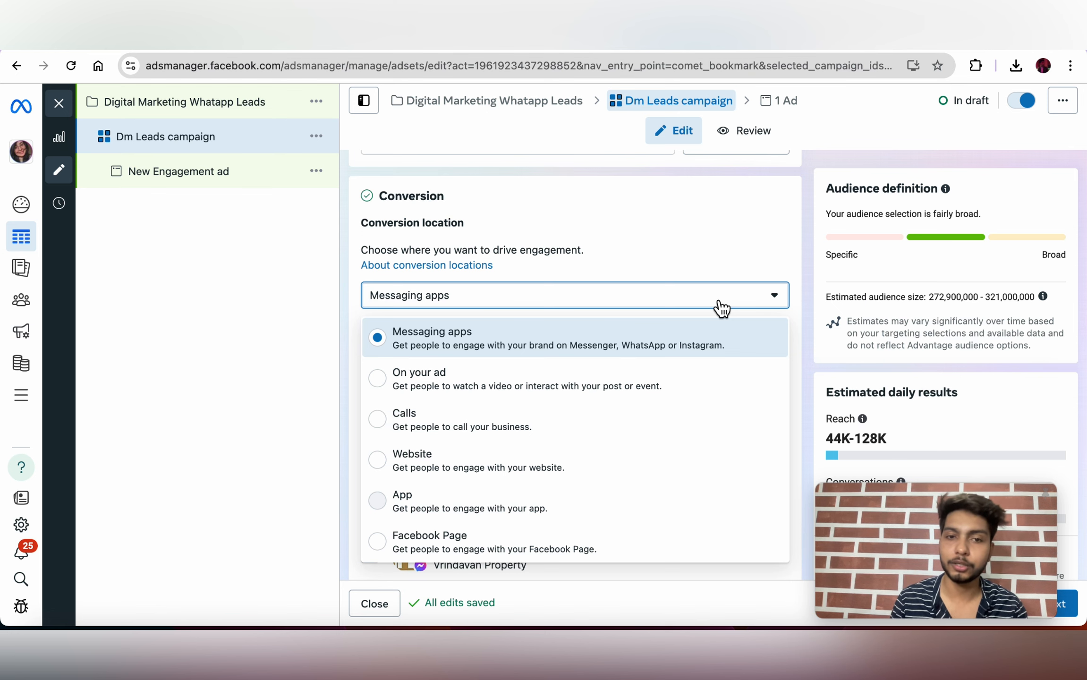
pyautogui.scroll(-2, 684, 359)
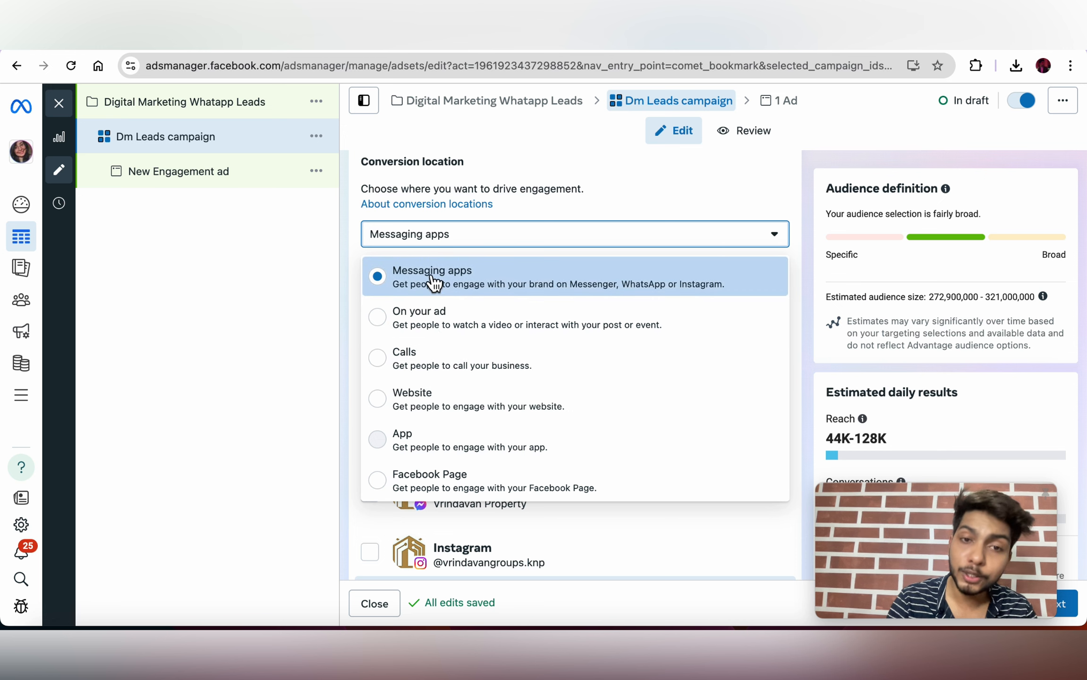
pyautogui.click(336, 257)
pyautogui.scroll(-3, 515, 358)
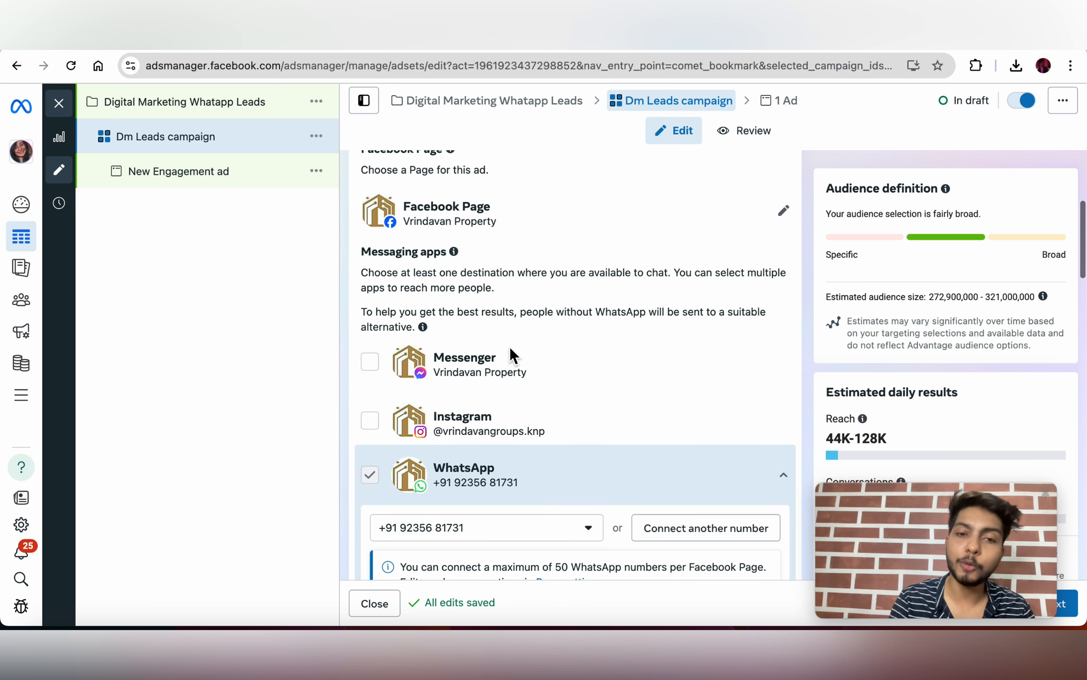
pyautogui.scroll(-1, 514, 357)
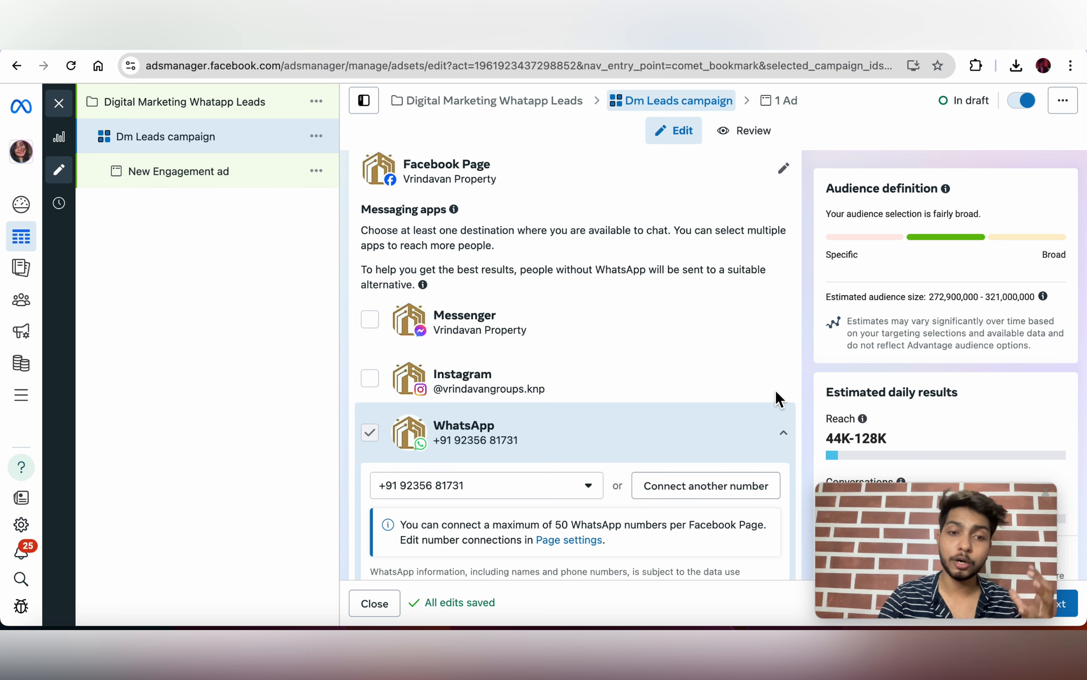
pyautogui.scroll(-1, 662, 359)
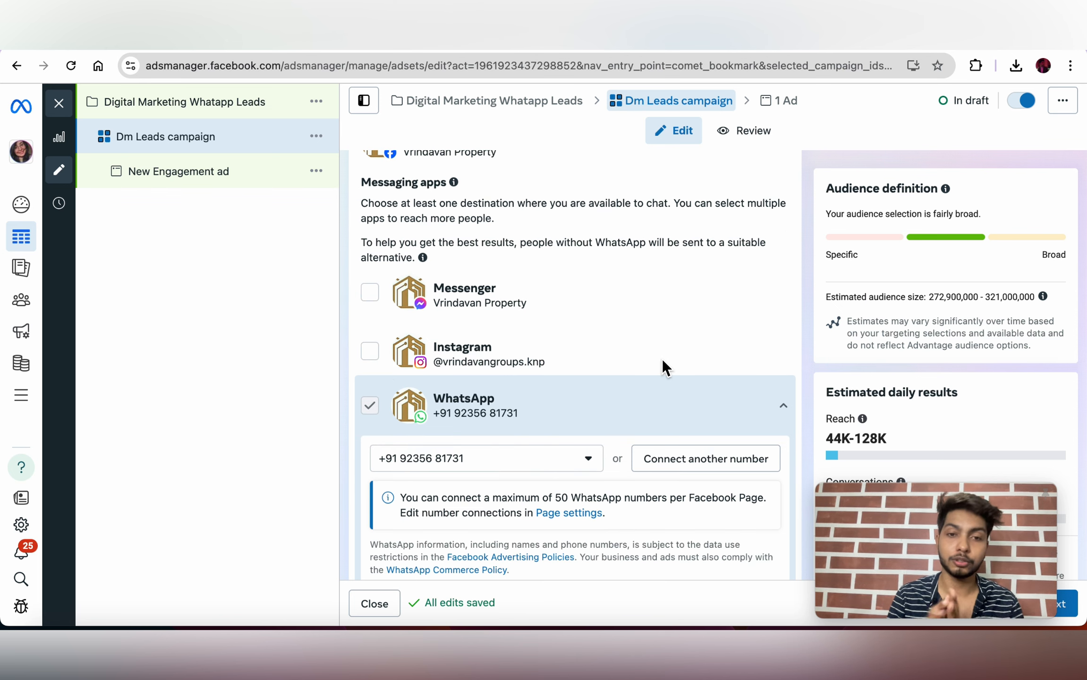
pyautogui.scroll(-5, 663, 359)
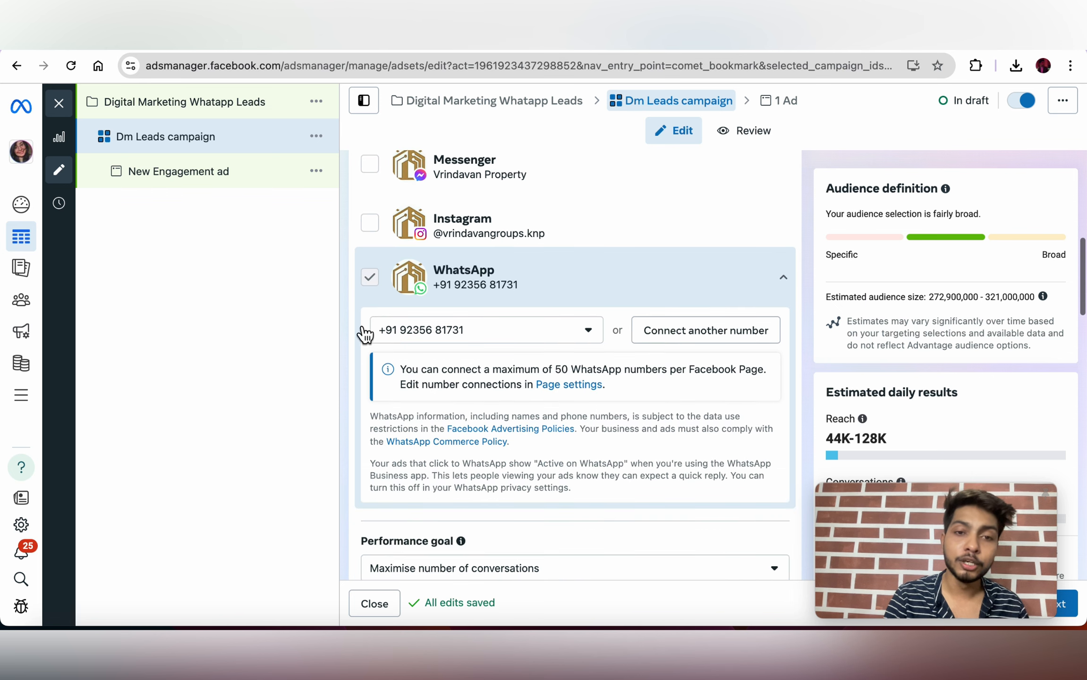
pyautogui.moveTo(372, 280)
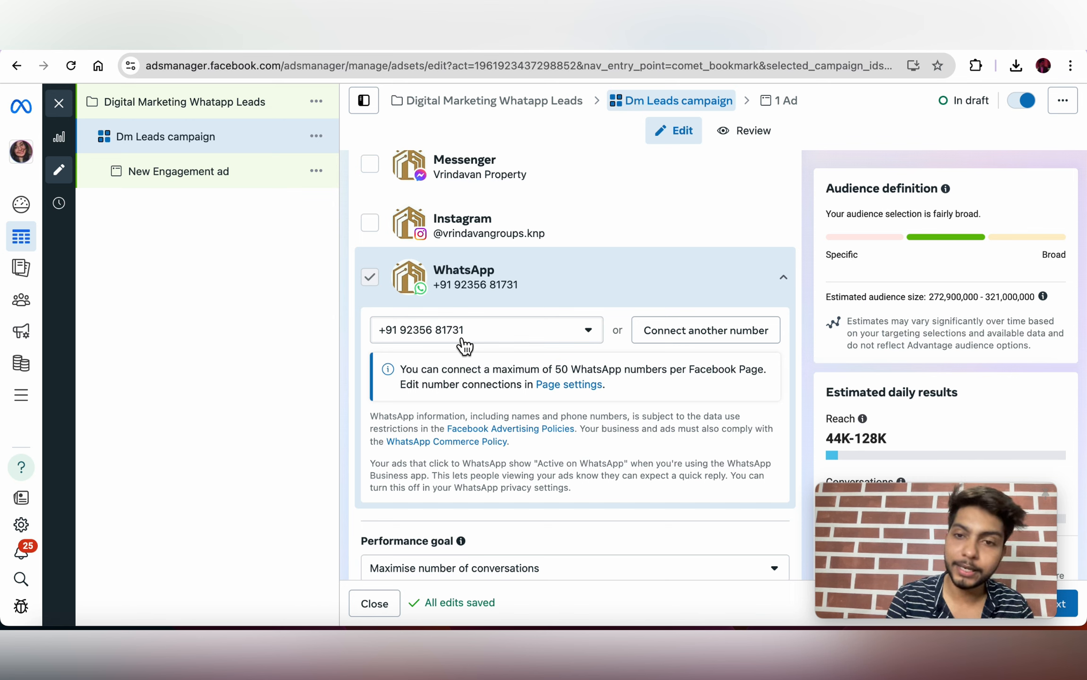
# Step: Submit a different WhatsApp business phone number, then close the Connect WhatsApp window
pyautogui.click(706, 330)
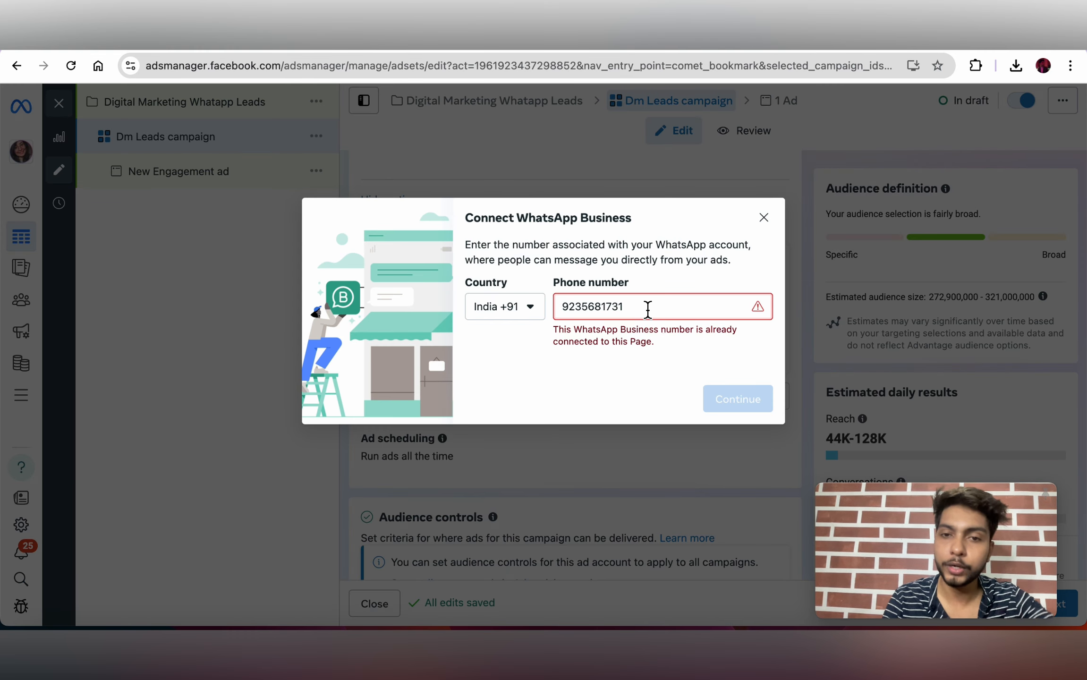
pyautogui.doubleClick(650, 307)
pyautogui.press('BackSpace')
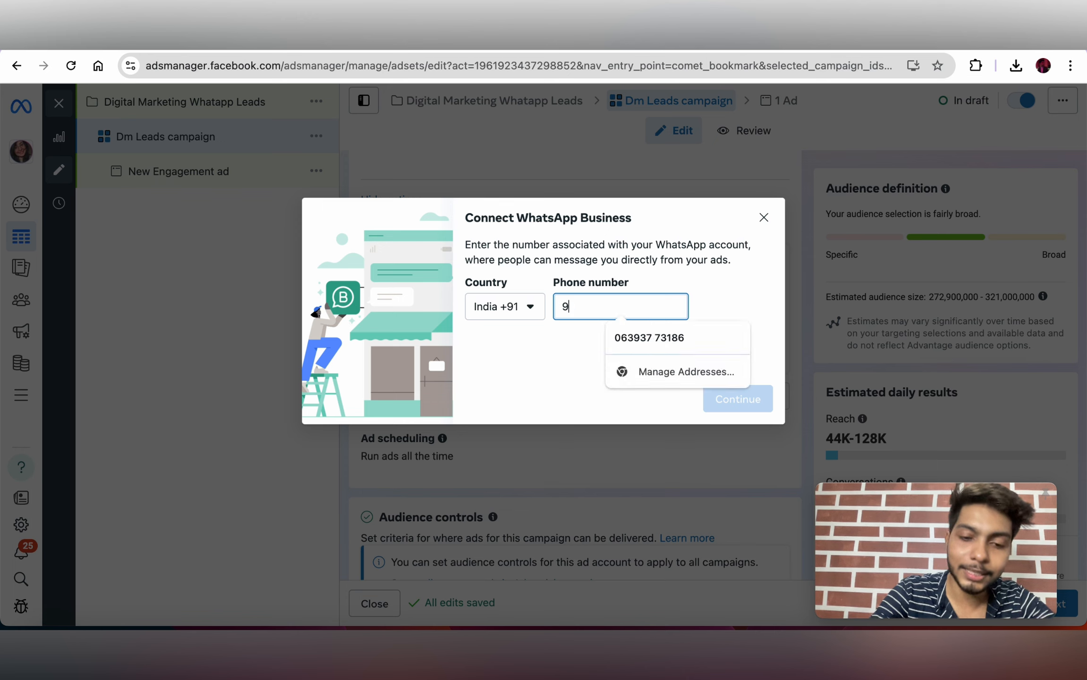
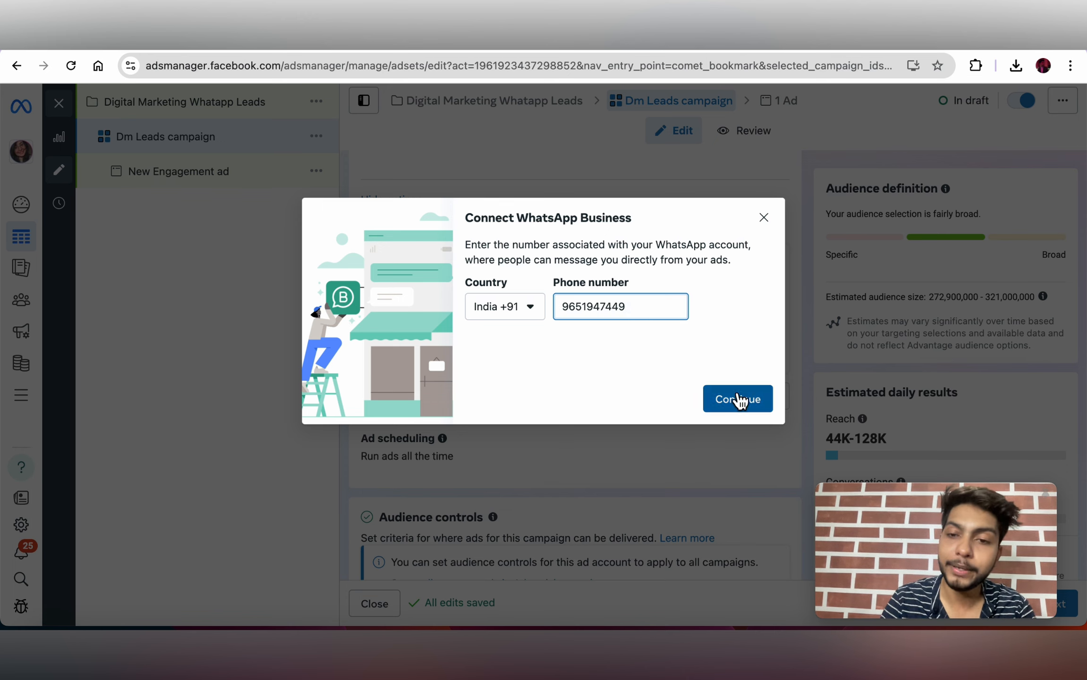
pyautogui.click(738, 403)
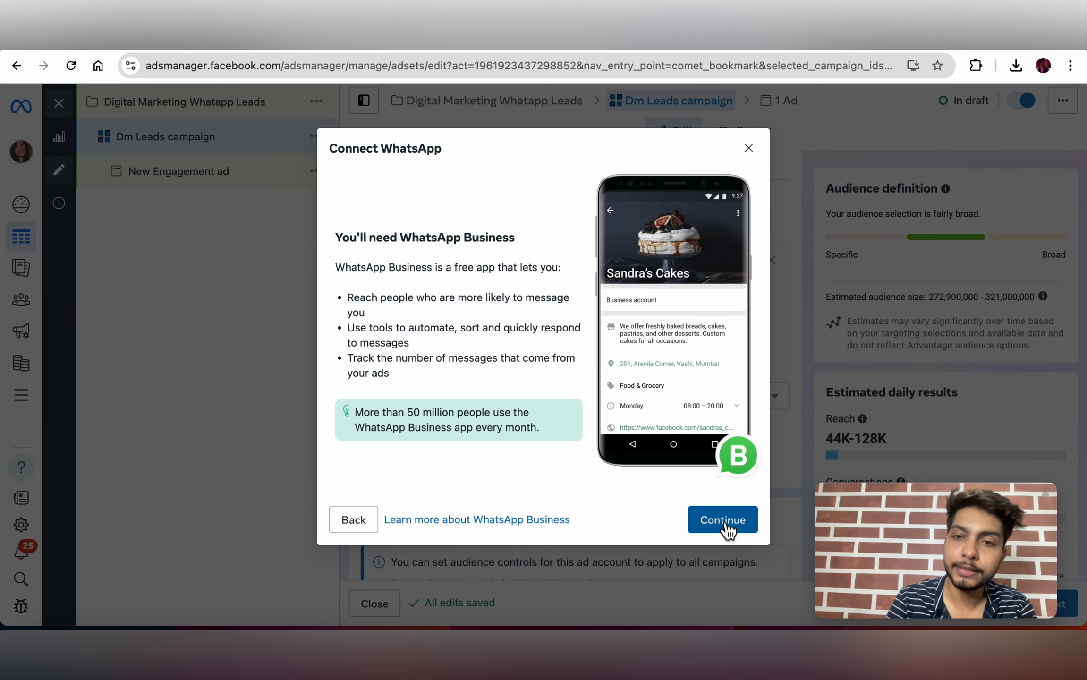
pyautogui.click(726, 525)
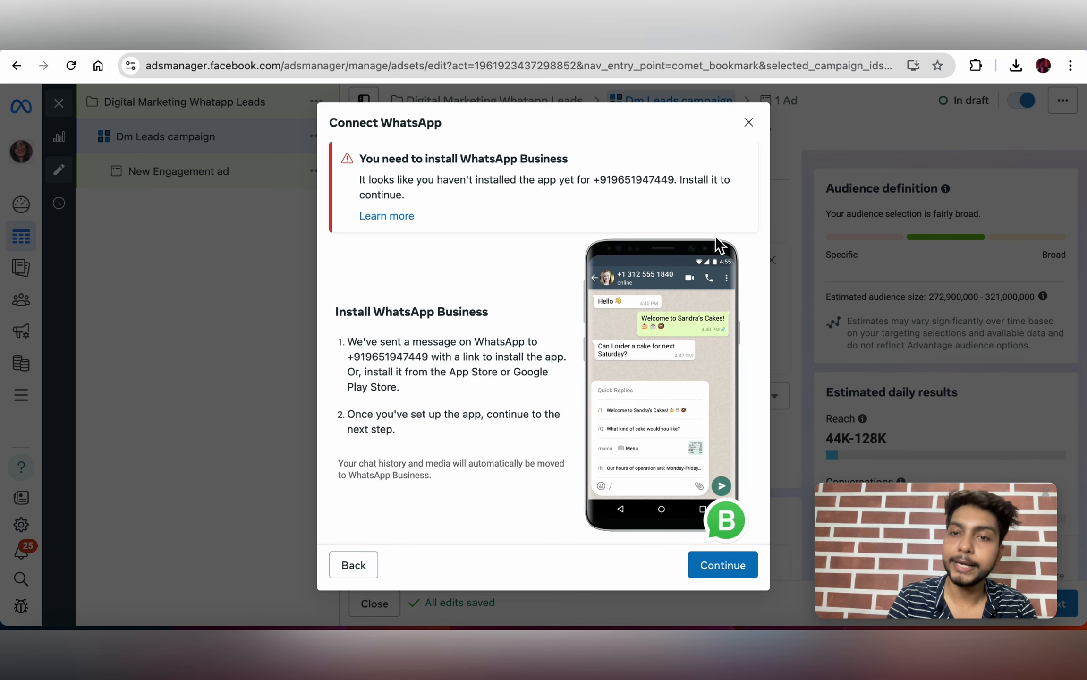
pyautogui.click(748, 124)
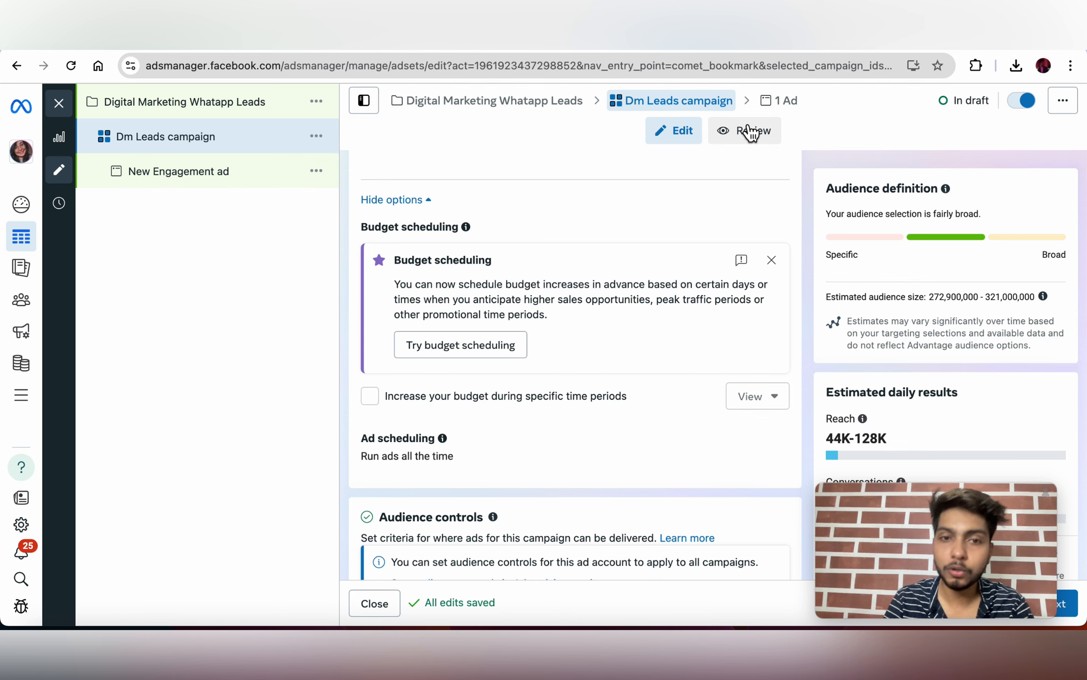
pyautogui.scroll(4, 664, 220)
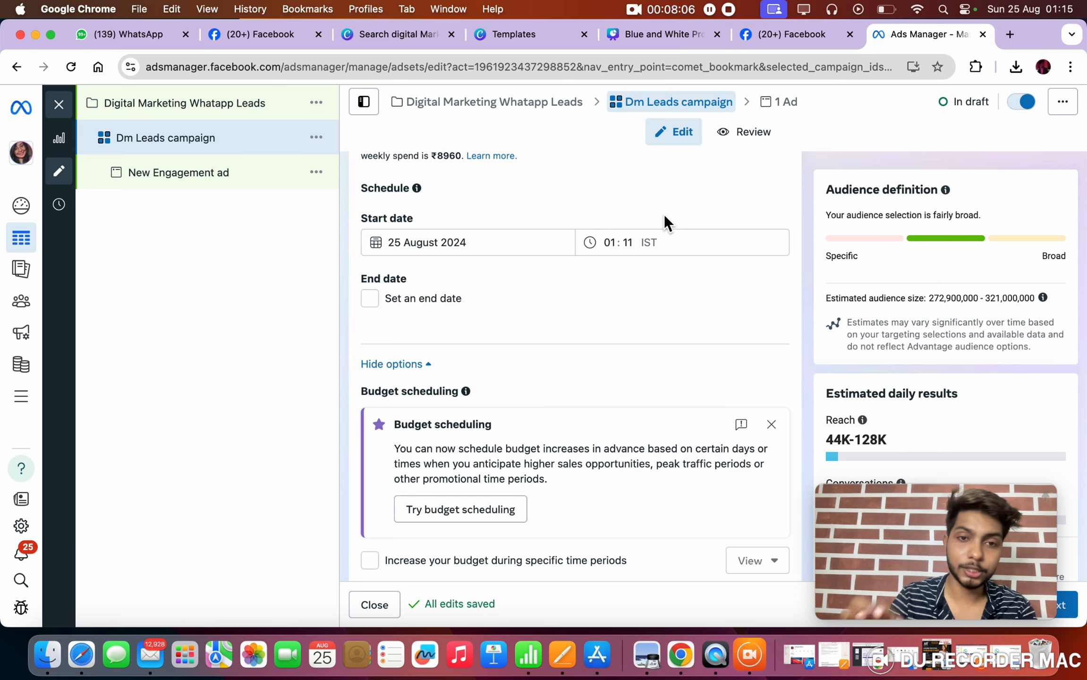
pyautogui.scroll(15, 664, 214)
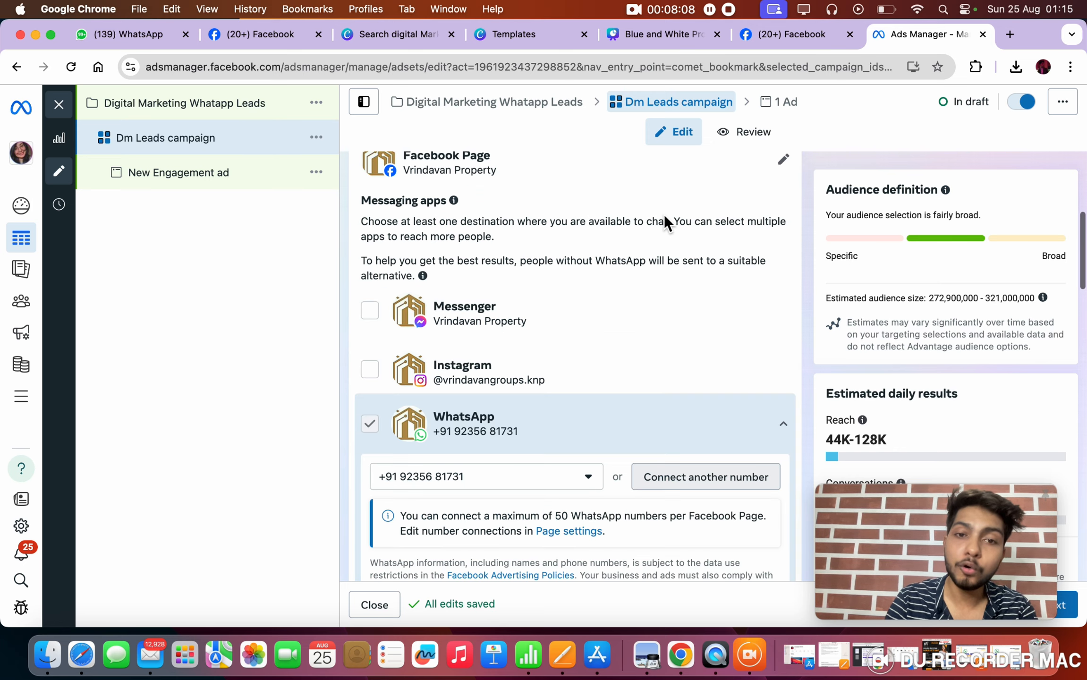
pyautogui.scroll(1, 664, 214)
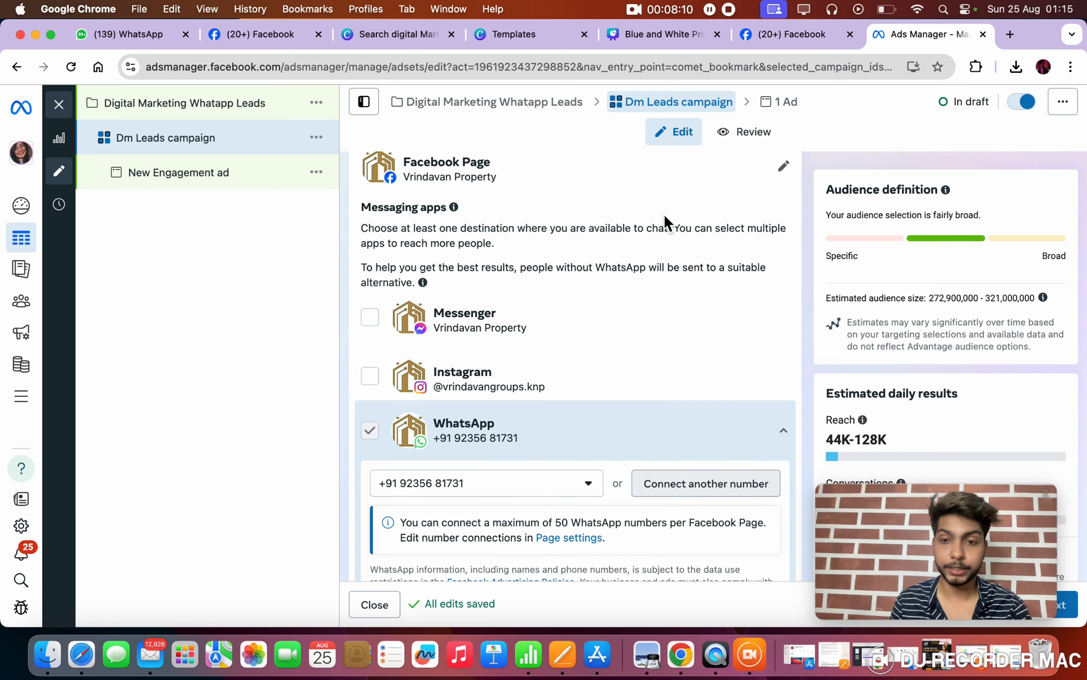
pyautogui.scroll(-2, 664, 214)
pyautogui.scroll(-7, 547, 455)
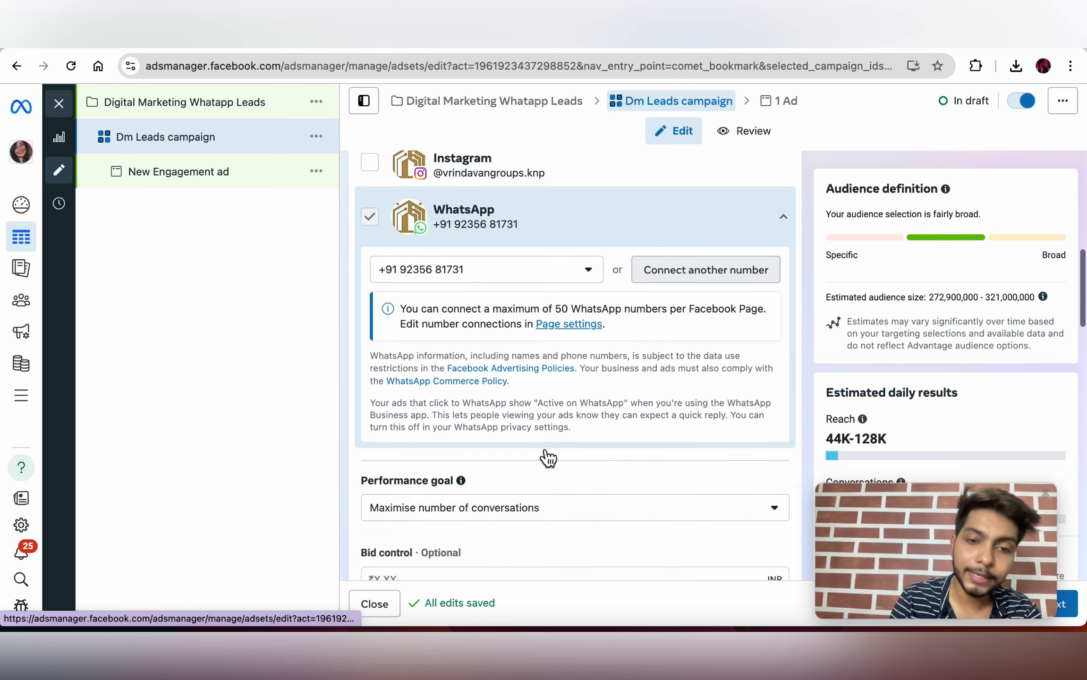
pyautogui.scroll(-1, 546, 455)
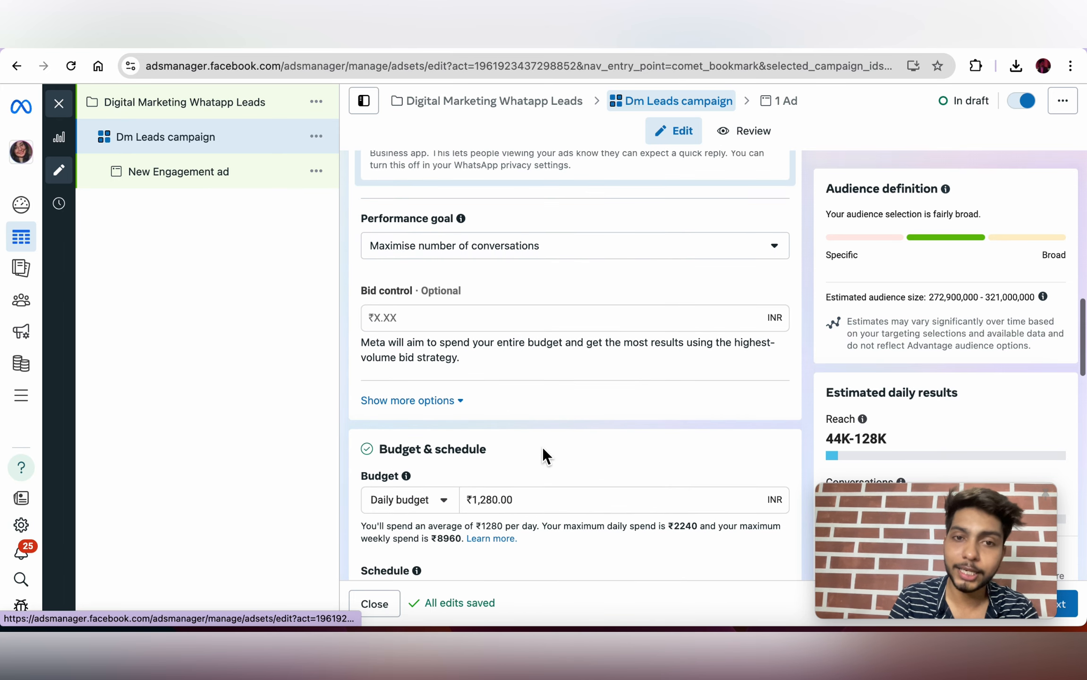
pyautogui.click(570, 254)
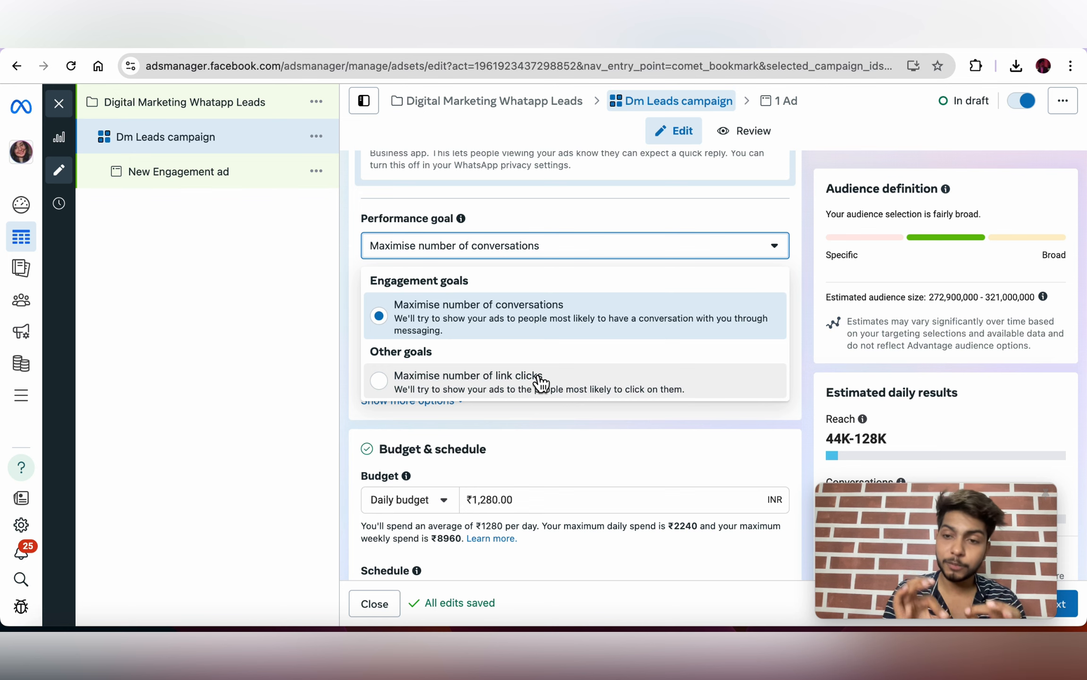
# Step: Keep maximising conversations and switch the ad set budget to a lifetime budget
pyautogui.click(465, 337)
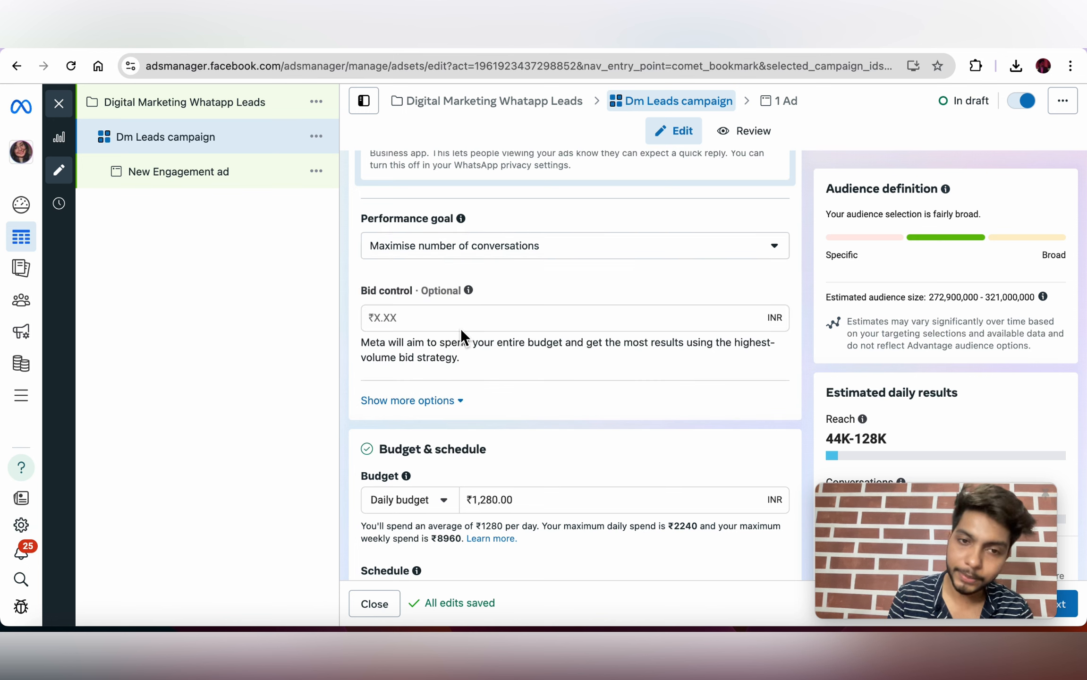
pyautogui.scroll(-3, 460, 327)
pyautogui.scroll(-2, 462, 329)
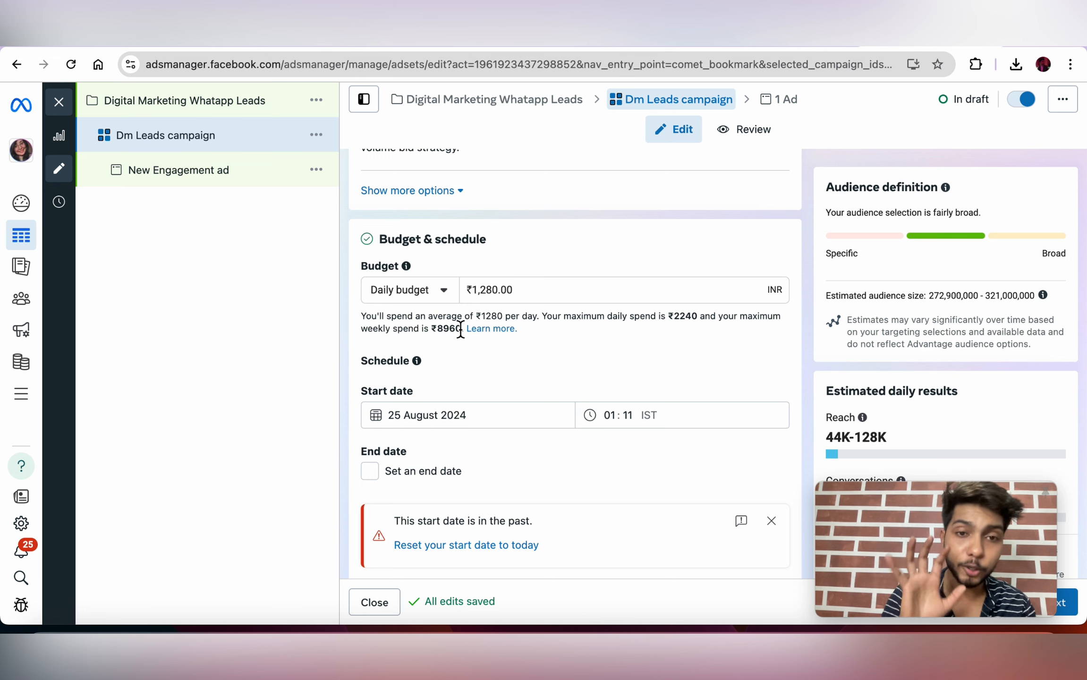
pyautogui.click(443, 287)
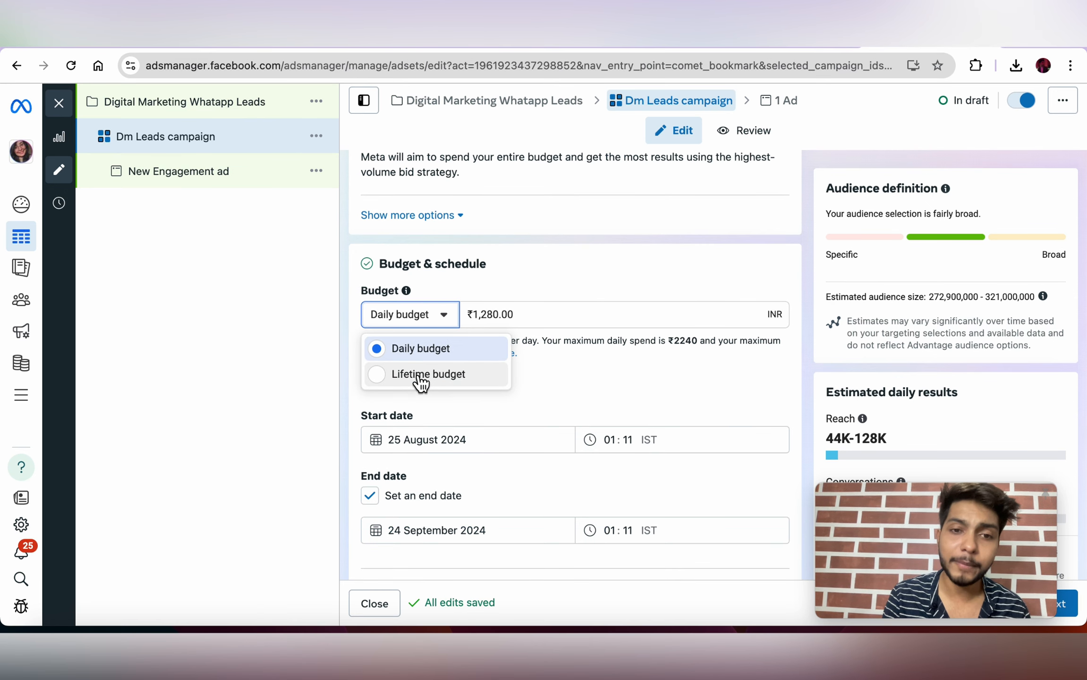
pyautogui.click(419, 375)
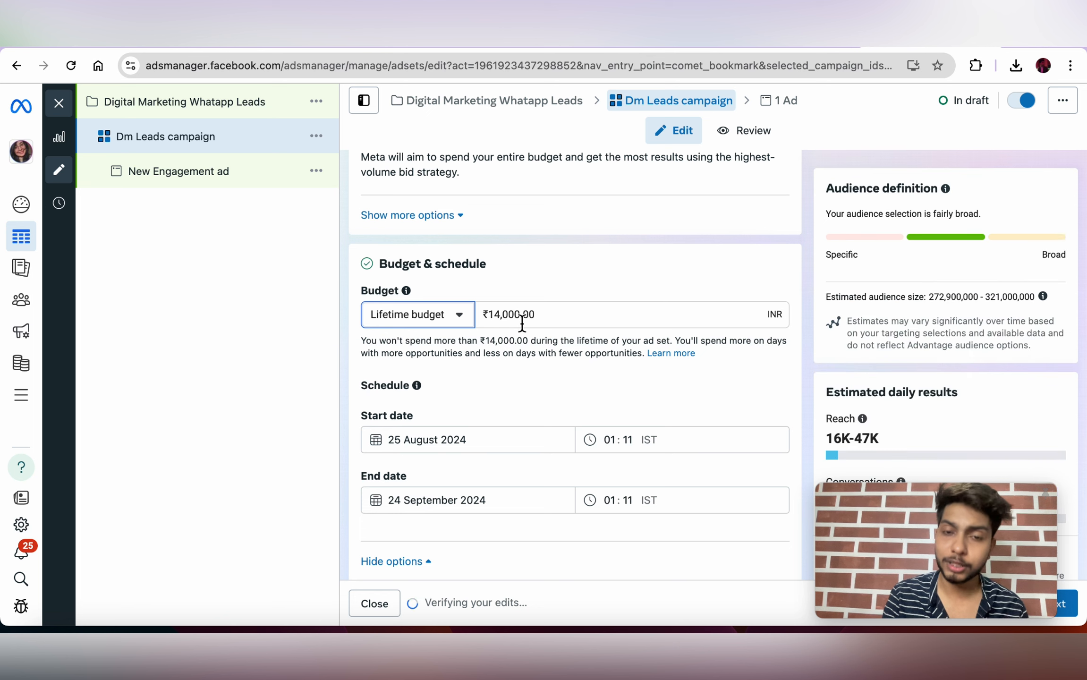
# Step: Switch back to a ₹1,280.00 daily budget running 25 August to 24 September 2024
pyautogui.scroll(-2, 581, 286)
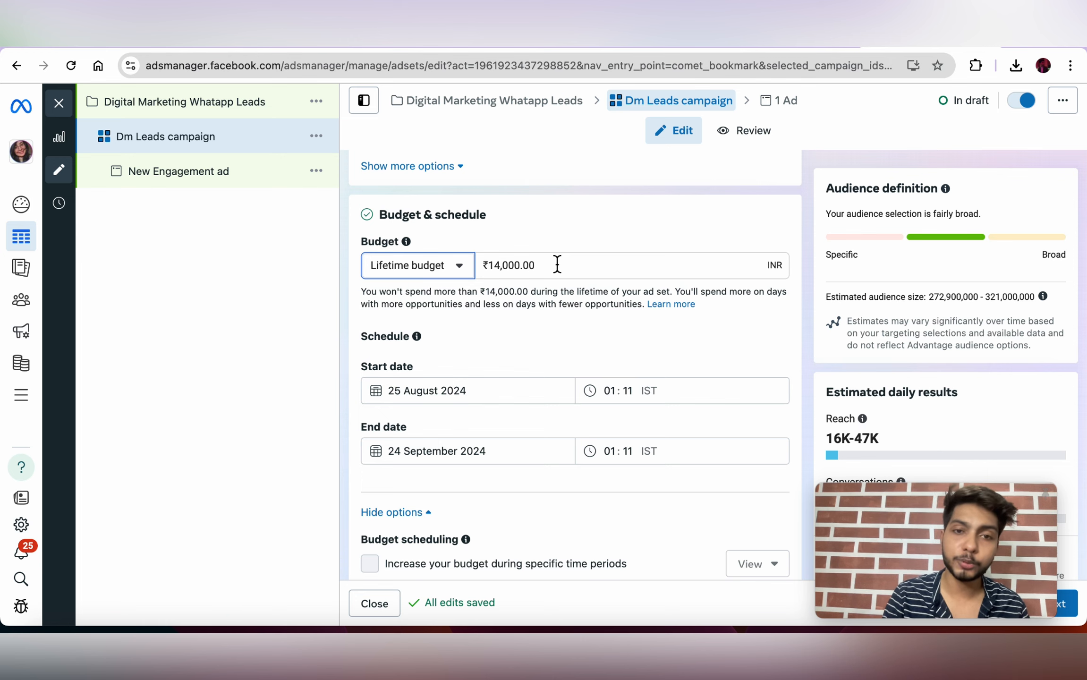
pyautogui.click(459, 270)
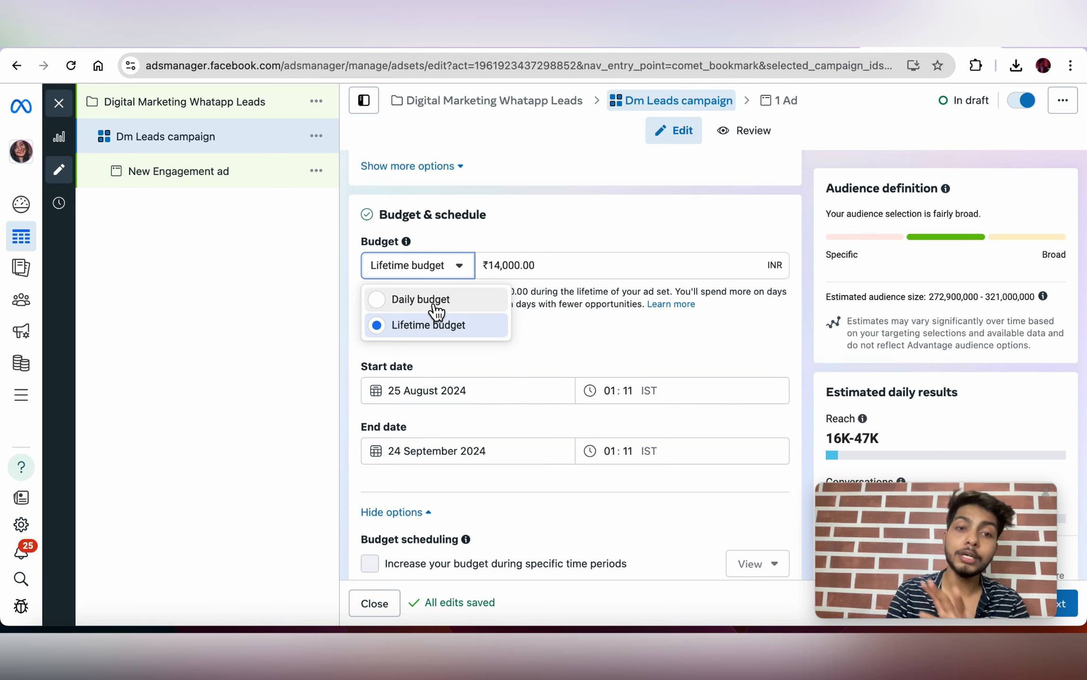
pyautogui.click(435, 309)
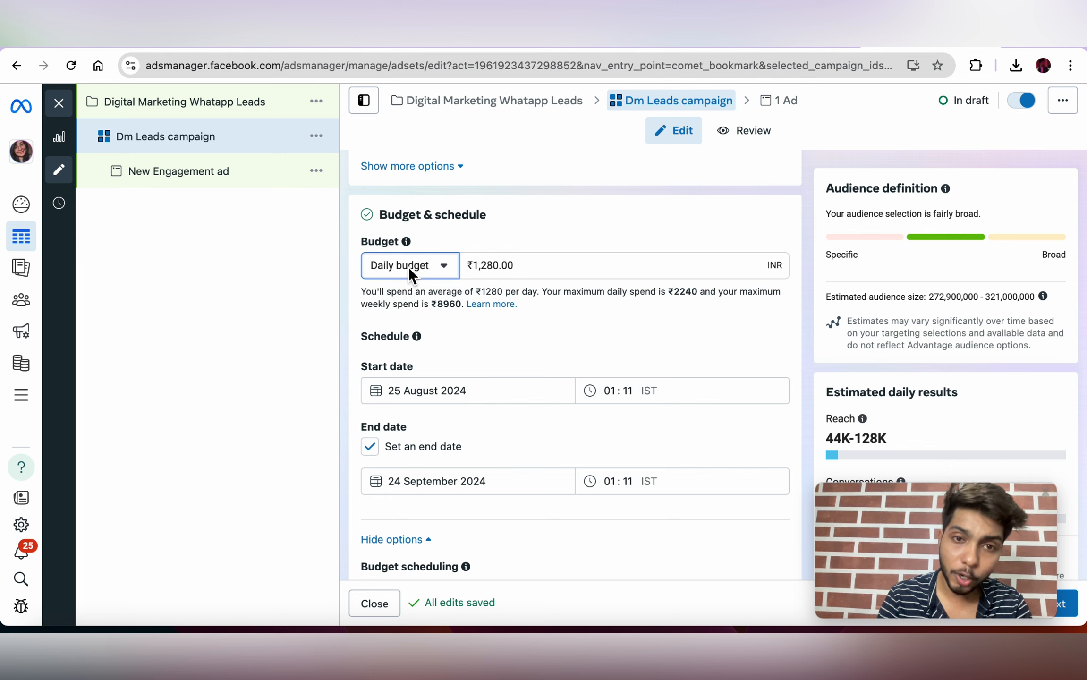
# Step: Replace the ad set's daily budget with 300, keeping the budget type as Daily budget
pyautogui.tripleClick(533, 267)
pyautogui.press('BackSpace')
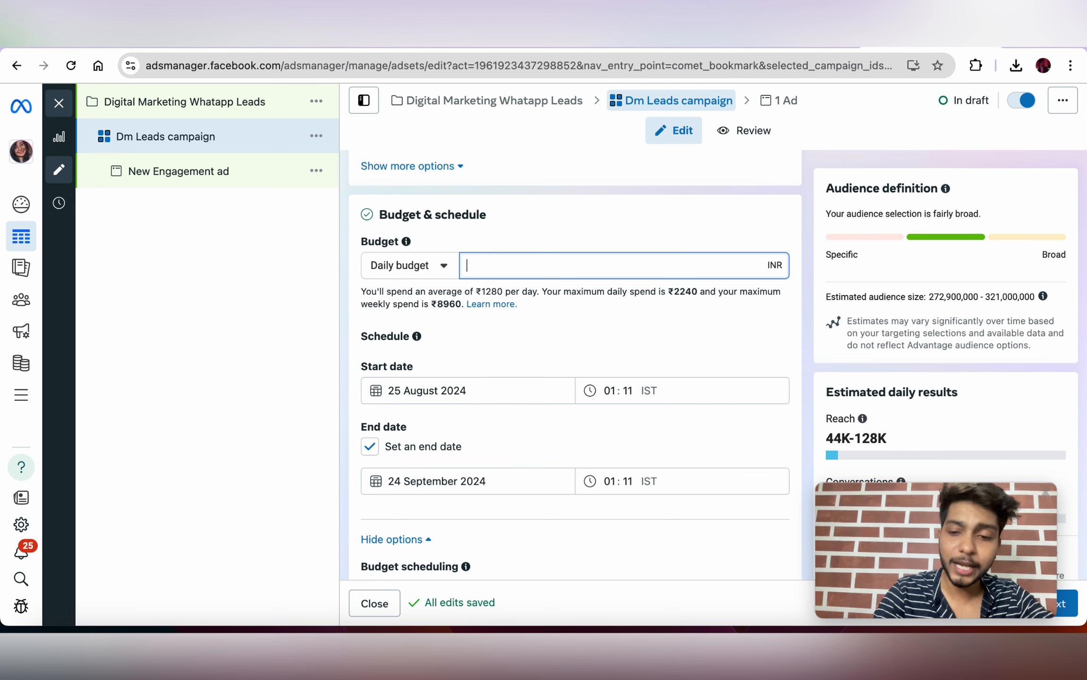
pyautogui.write('300')
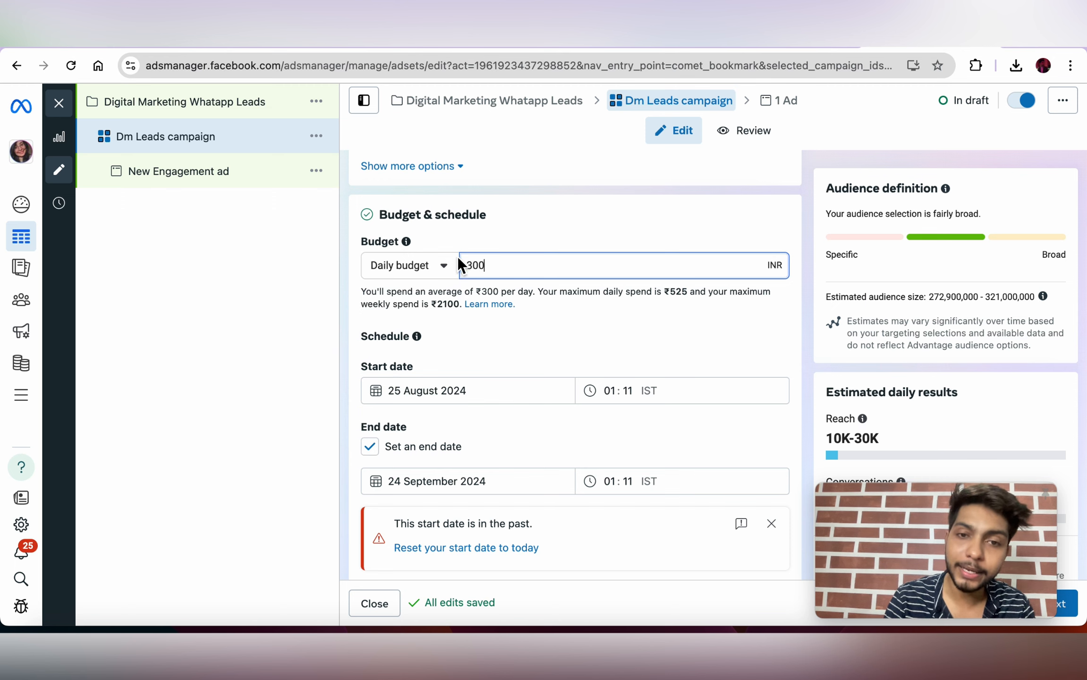
pyautogui.click(438, 272)
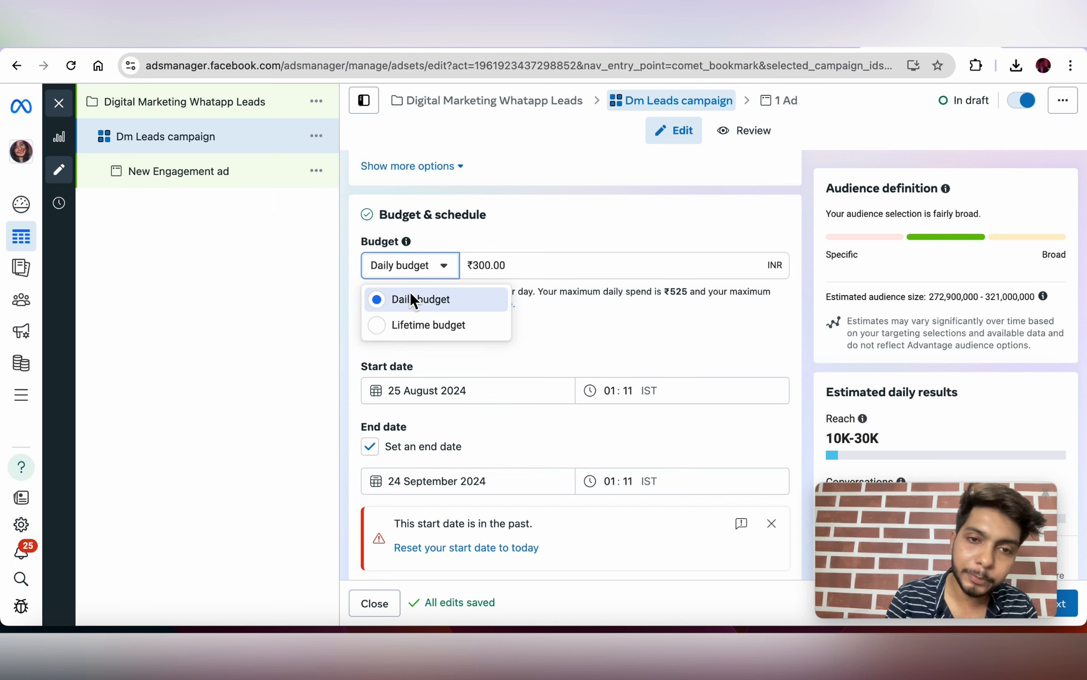
pyautogui.click(517, 343)
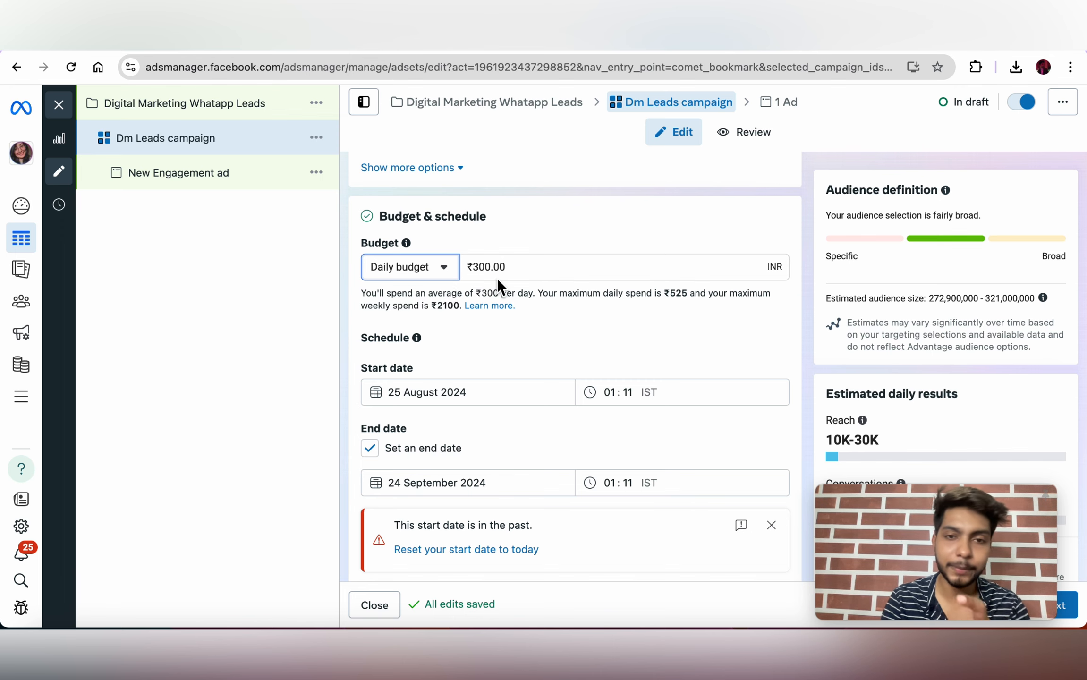
pyautogui.scroll(-3, 532, 310)
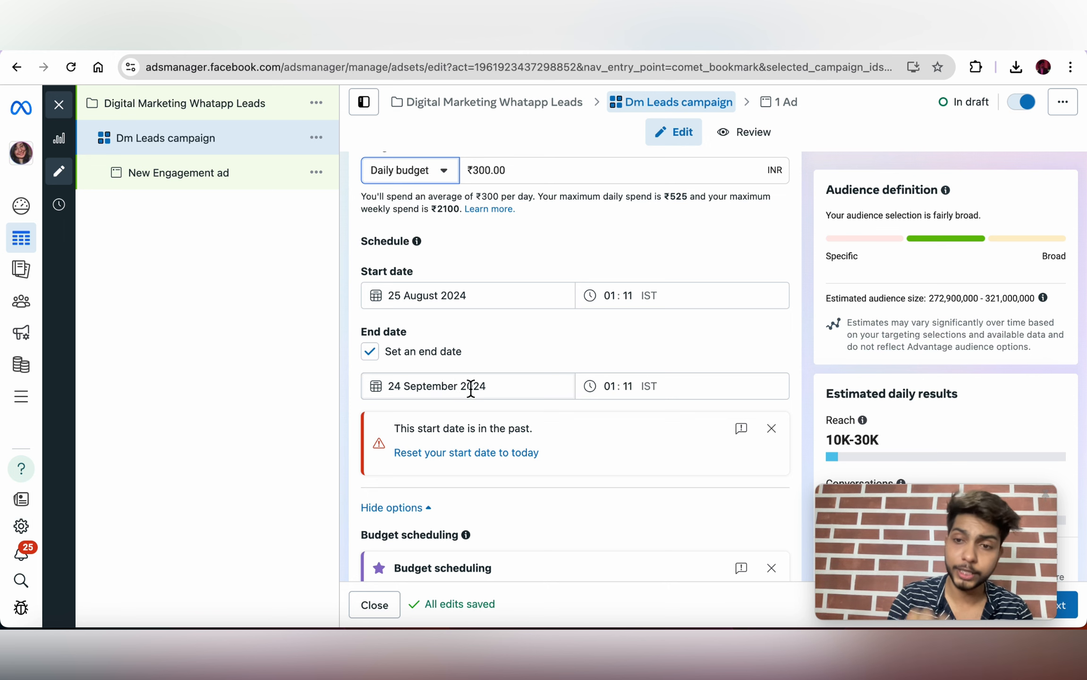
pyautogui.scroll(3, 470, 388)
pyautogui.scroll(4, 478, 399)
pyautogui.scroll(-2, 499, 436)
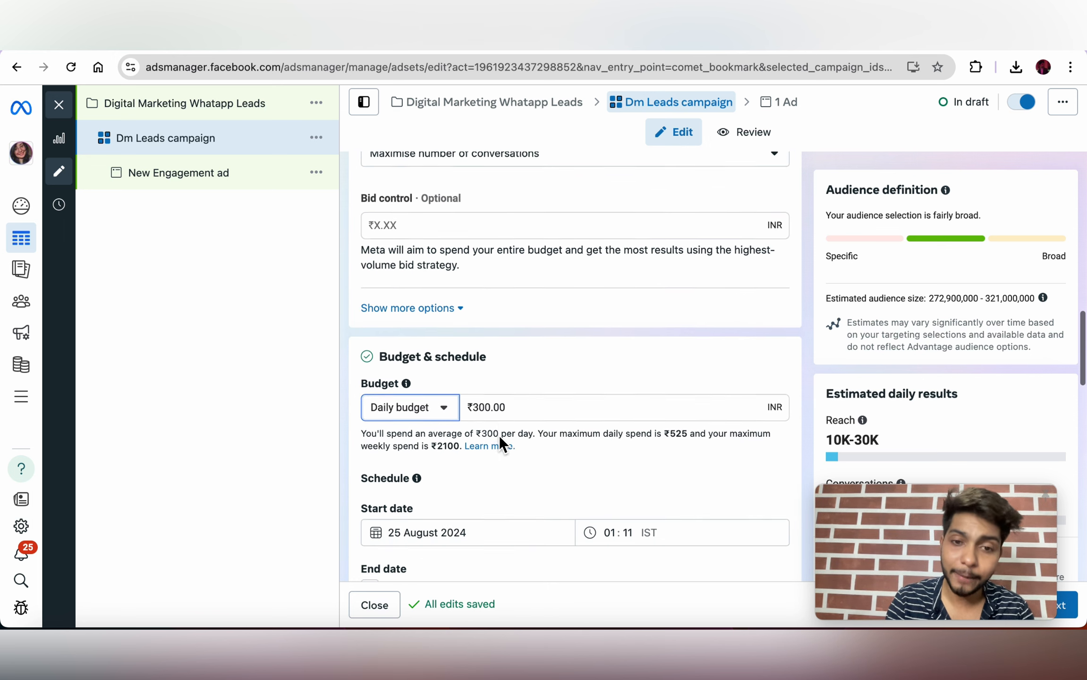
pyautogui.scroll(-2, 495, 430)
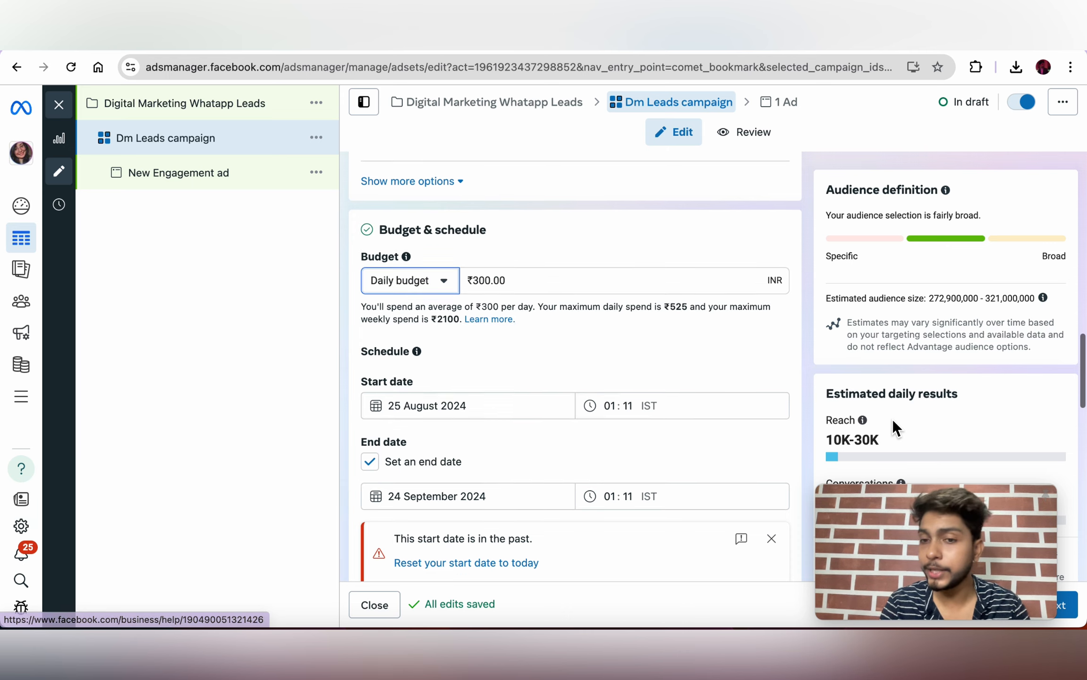
pyautogui.scroll(-2, 892, 419)
pyautogui.scroll(7, 891, 418)
pyautogui.scroll(3, 892, 419)
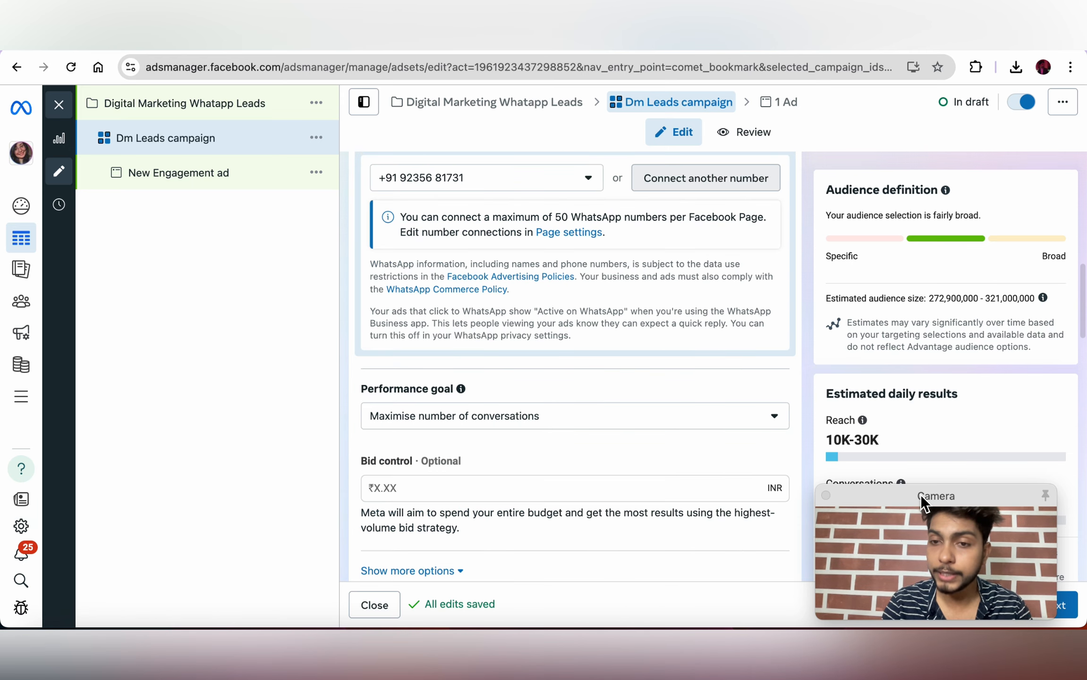
pyautogui.moveTo(921, 495); pyautogui.dragTo(559, 386)
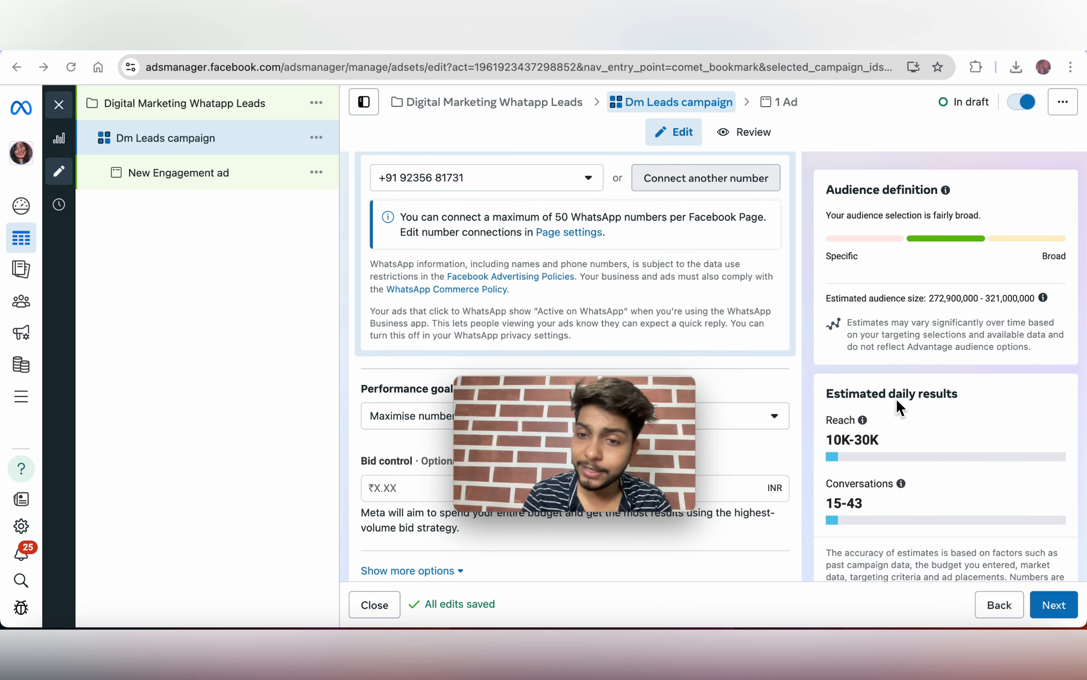
pyautogui.scroll(-1, 891, 490)
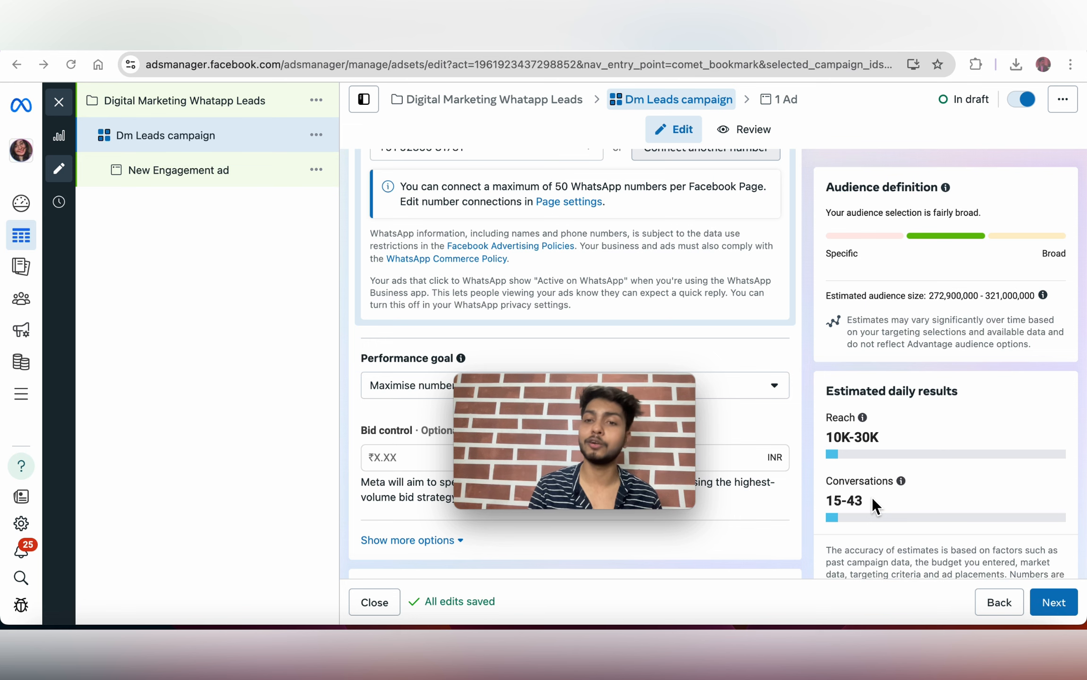
pyautogui.moveTo(562, 383); pyautogui.dragTo(1009, 361)
pyautogui.scroll(-7, 707, 363)
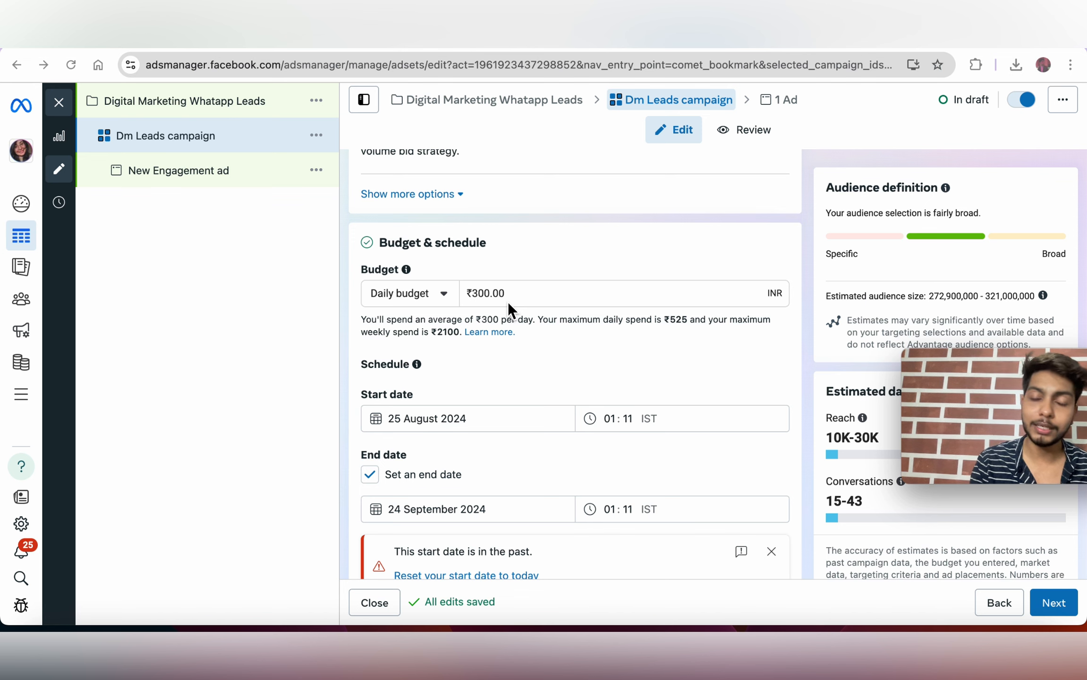
pyautogui.scroll(-1, 509, 305)
pyautogui.scroll(-12, 507, 301)
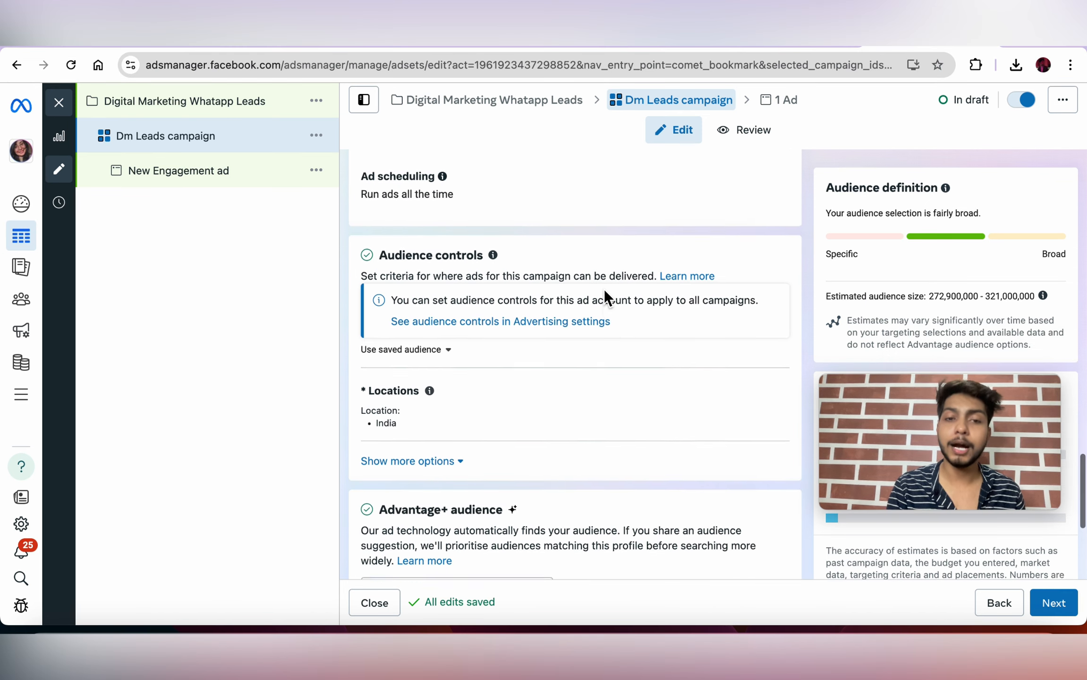
pyautogui.scroll(-1, 604, 296)
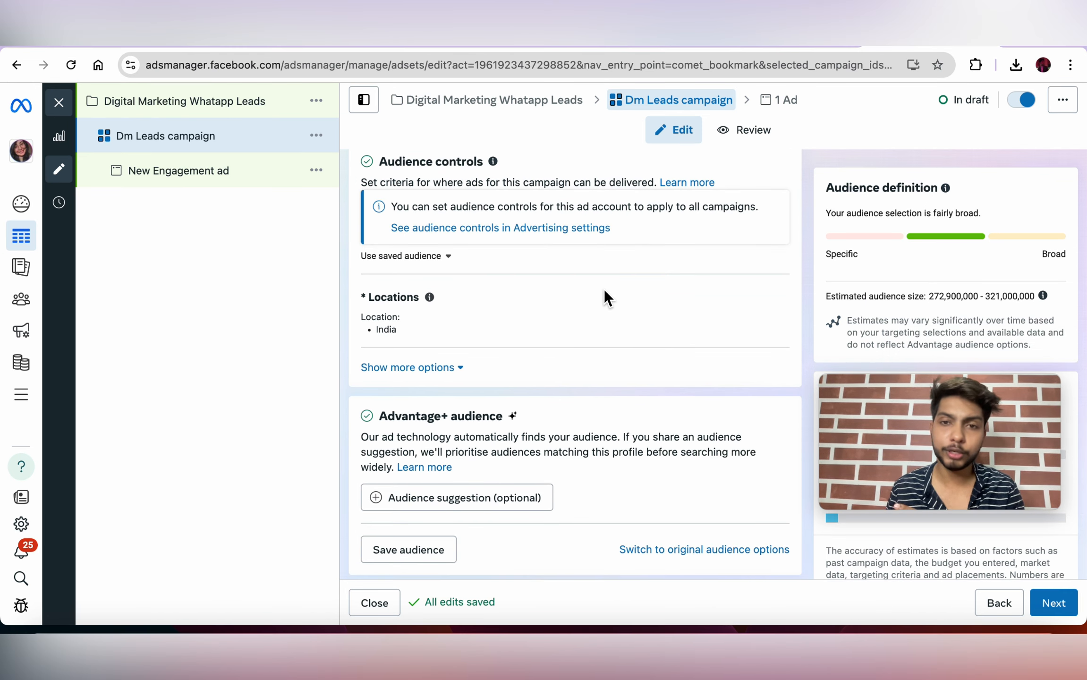
pyautogui.moveTo(430, 297)
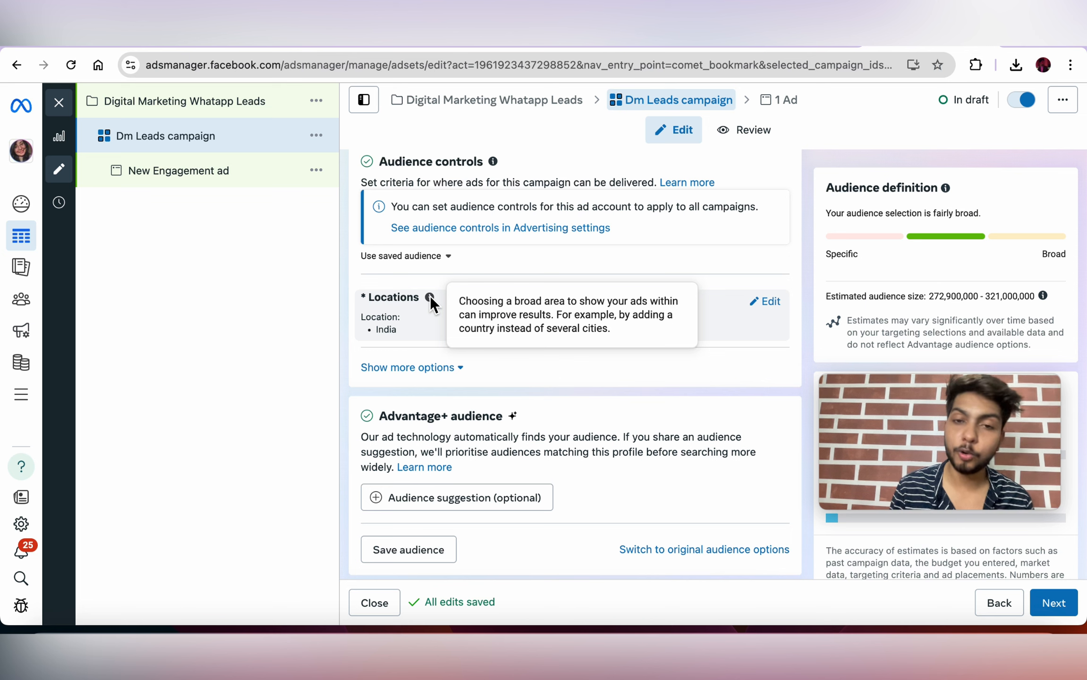
# Step: Replace India with Kanpur, Uttar Pradesh and add Delhi as target locations
pyautogui.click(770, 303)
pyautogui.scroll(-2, 771, 304)
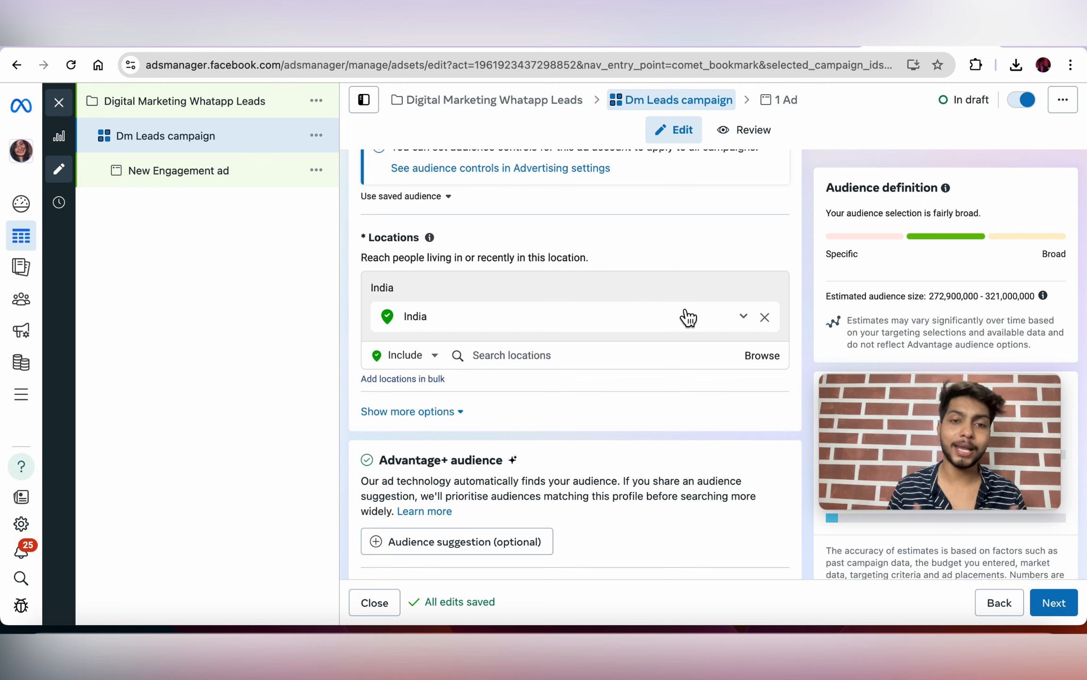
pyautogui.click(531, 362)
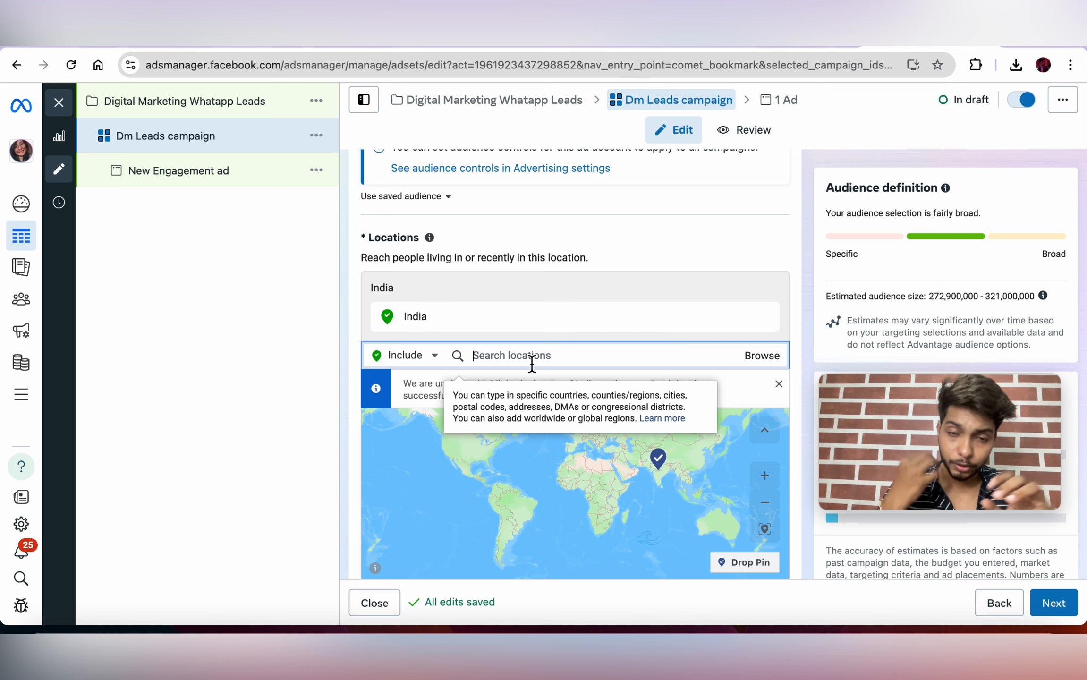
pyautogui.write('ka')
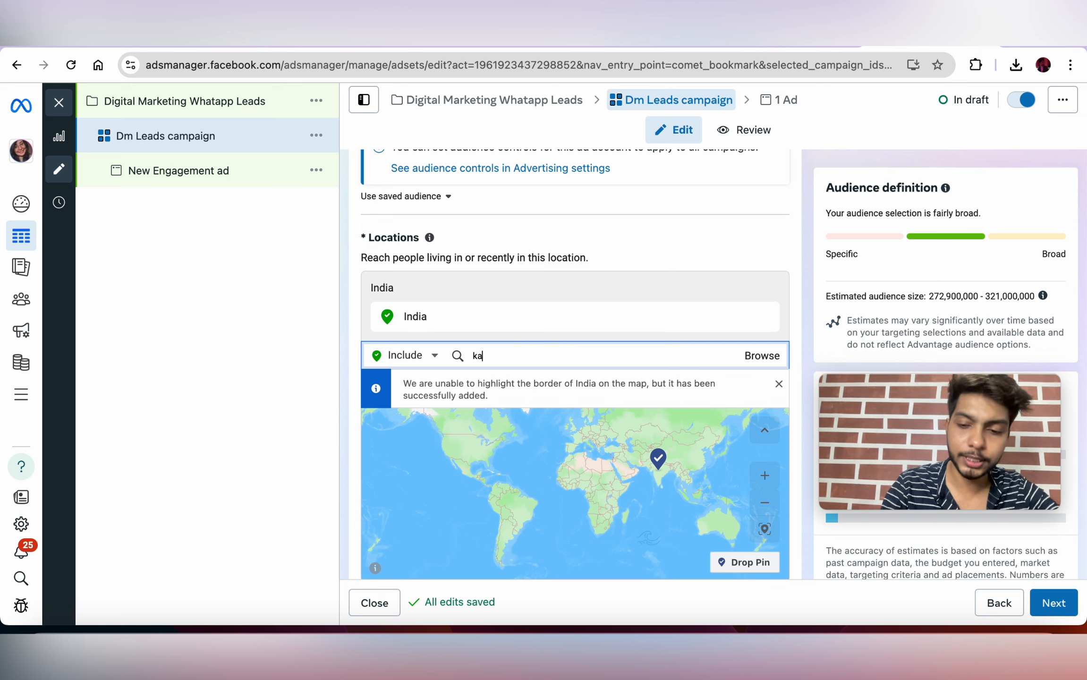
pyautogui.write('npur')
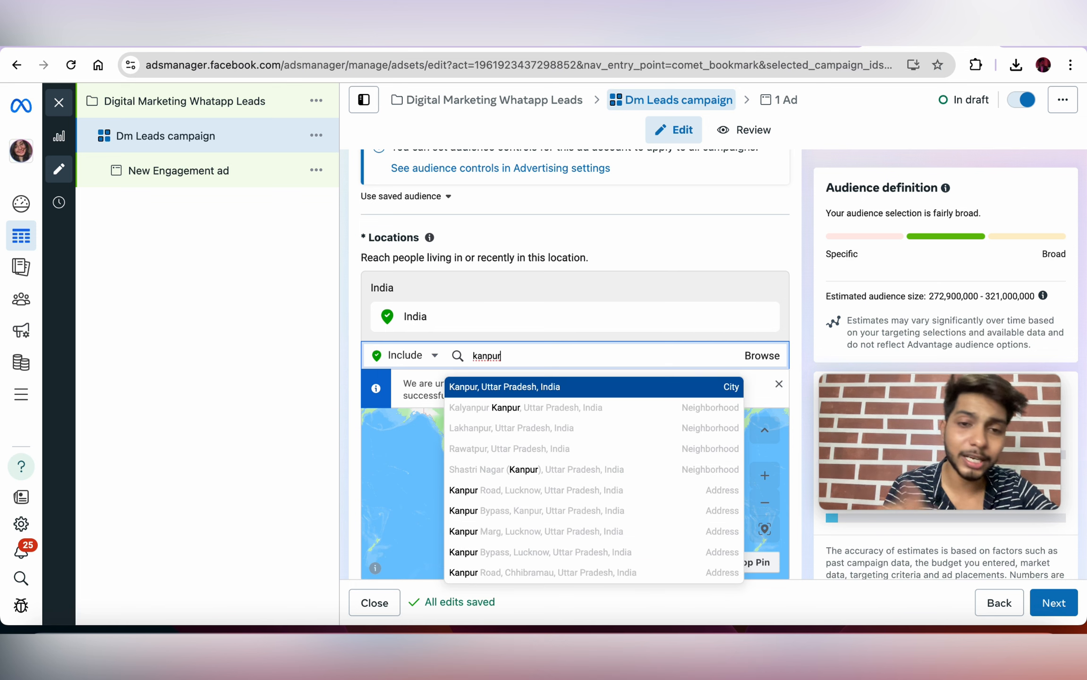
pyautogui.click(543, 387)
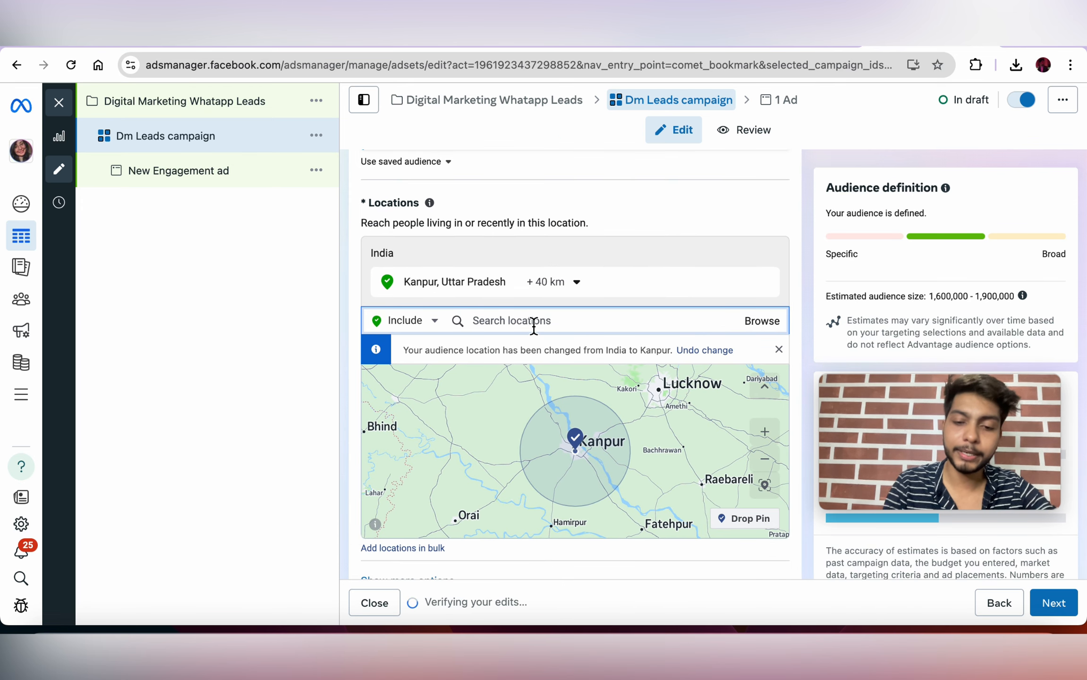
pyautogui.write('delhi')
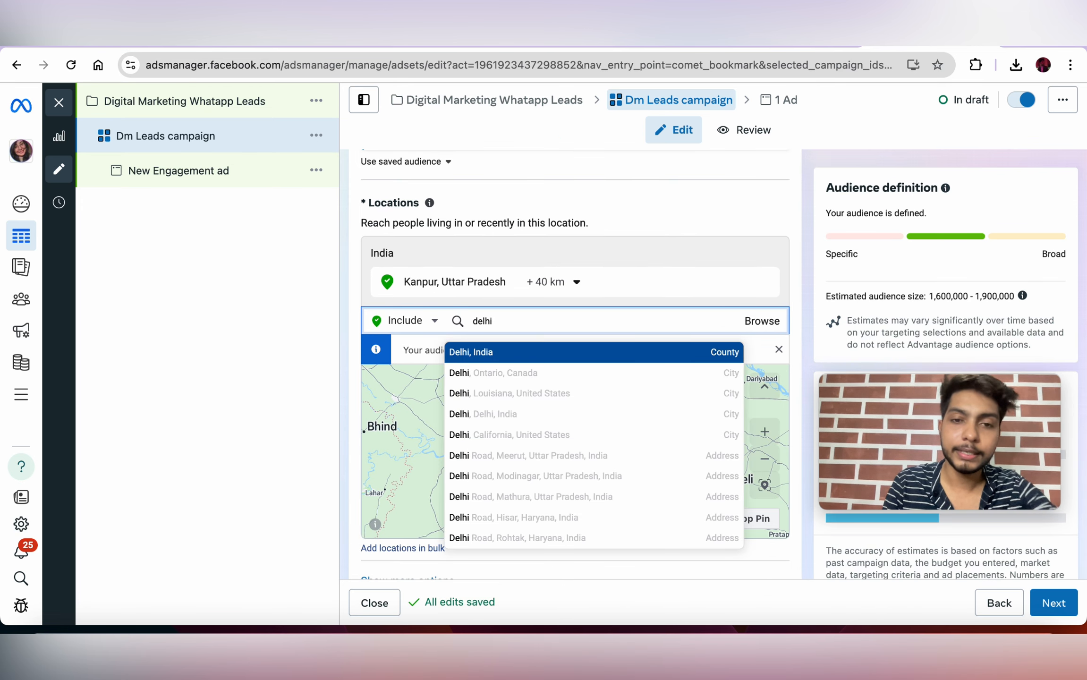
pyautogui.click(518, 357)
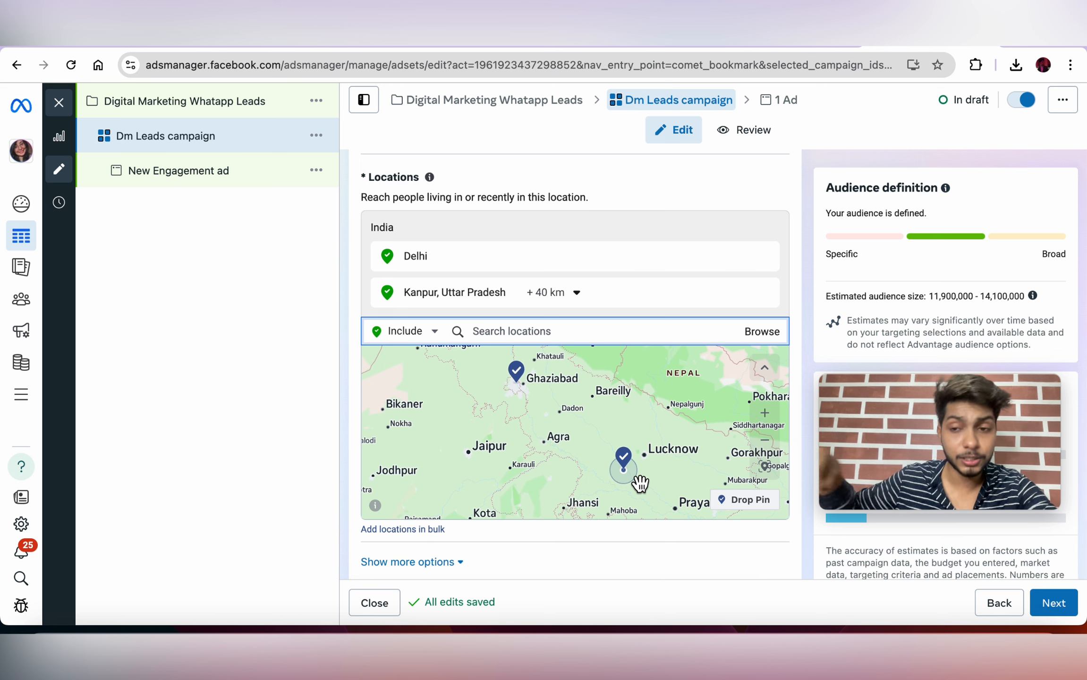
# Step: Shrink the Kanpur radius to 20 km and remove Delhi from the locations
pyautogui.click(562, 295)
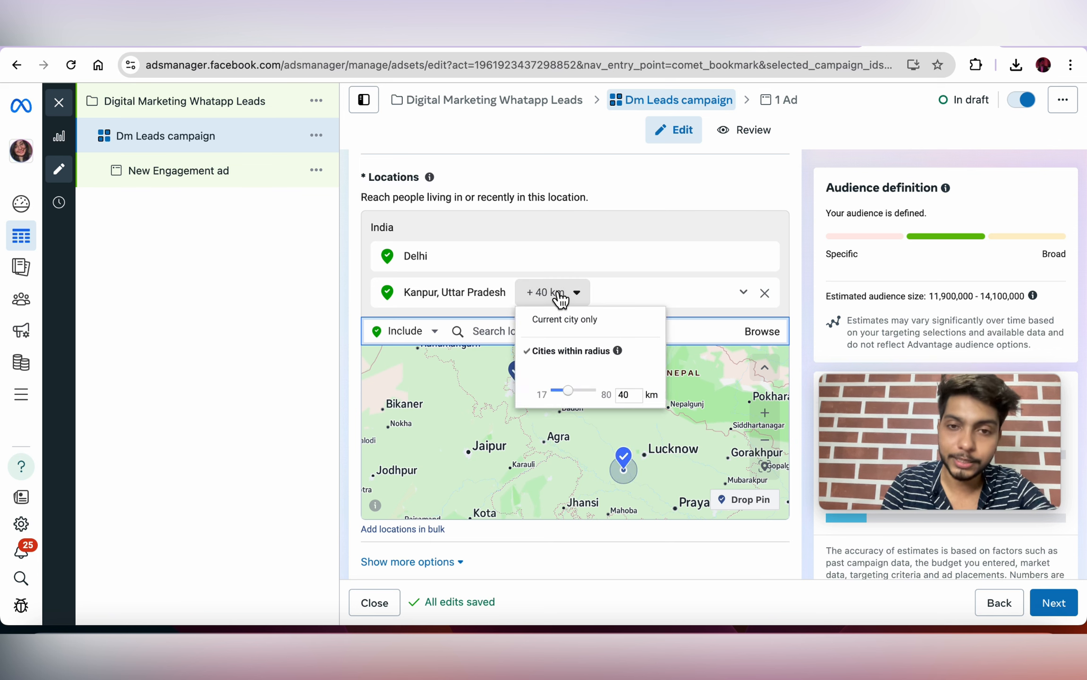
pyautogui.click(633, 398)
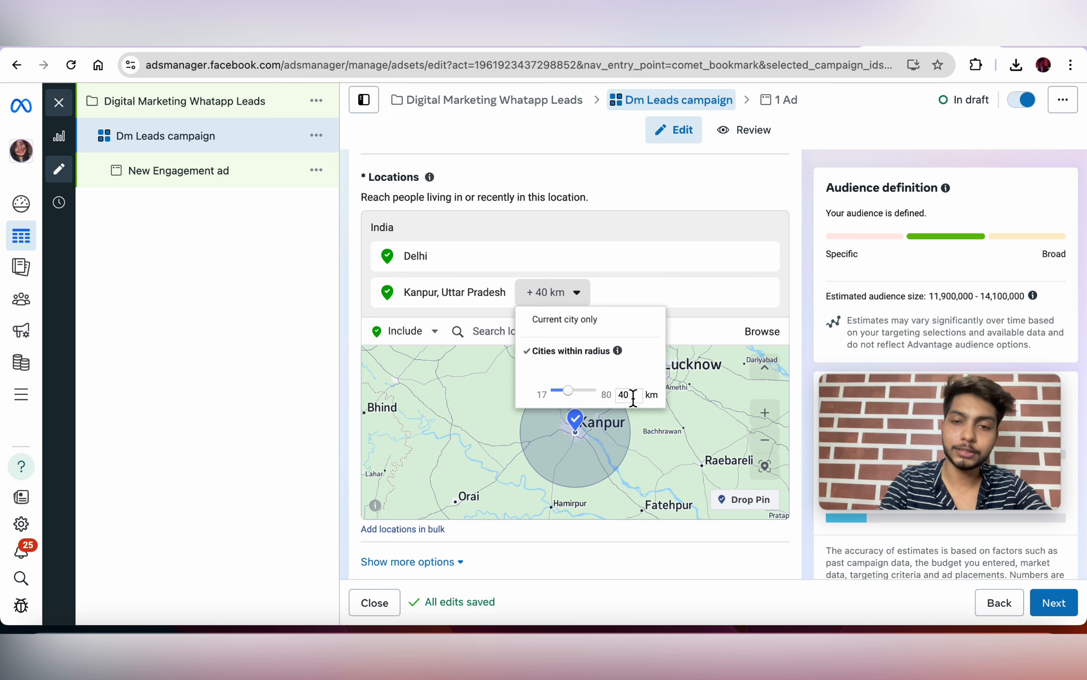
pyautogui.press('BackSpace')
pyautogui.press('BackSpace')
pyautogui.write('20')
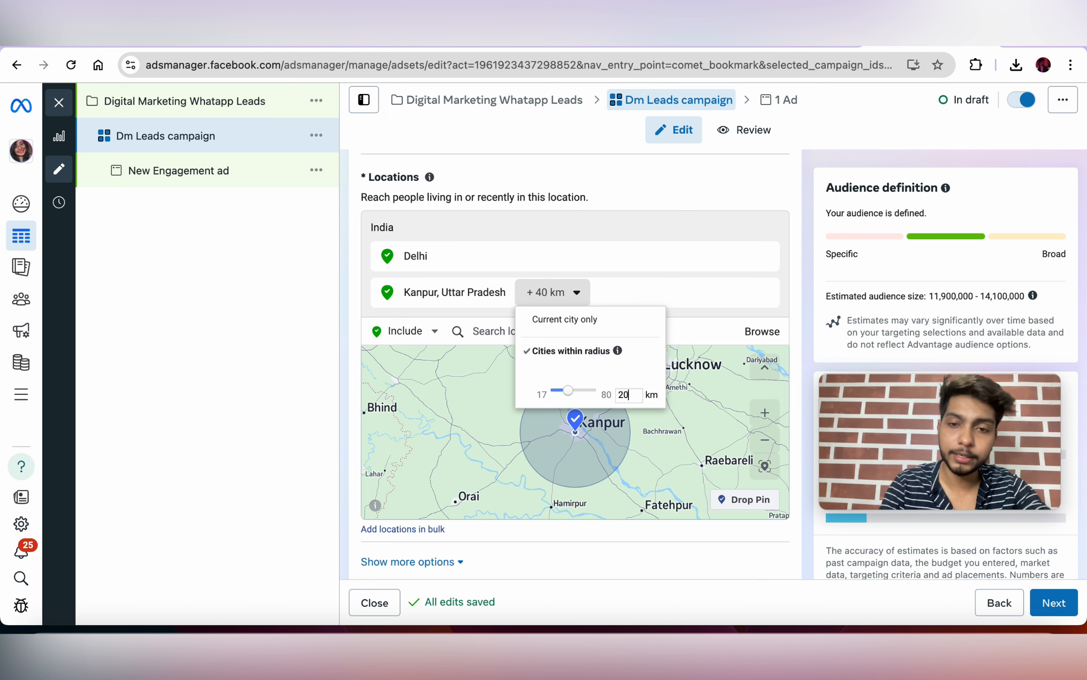
pyautogui.press('Return')
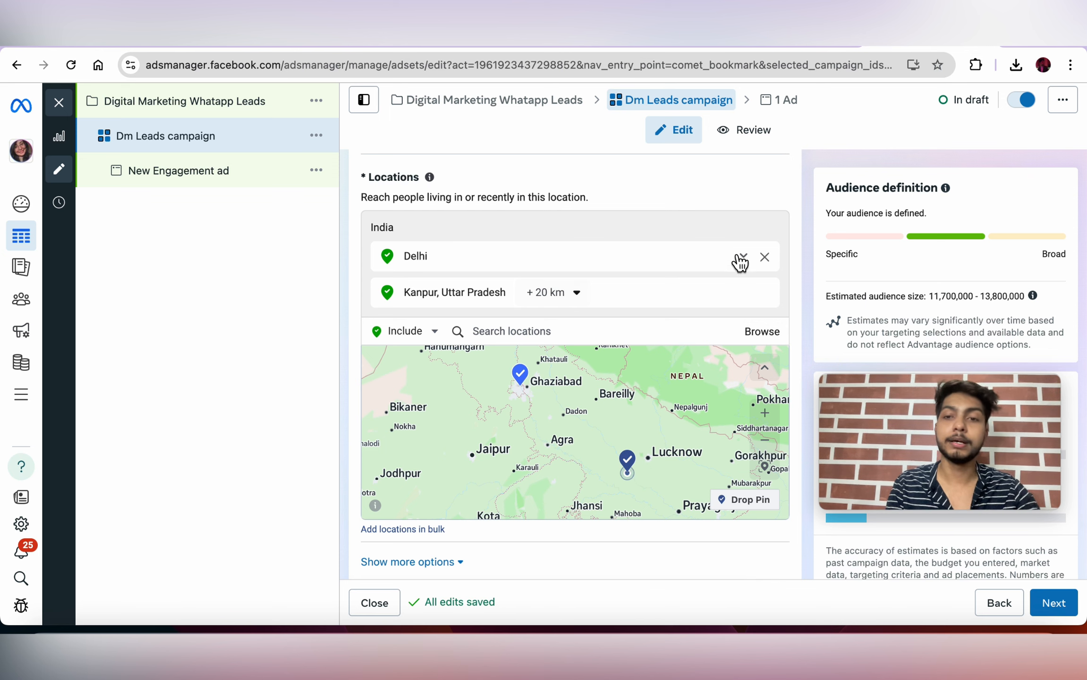
pyautogui.click(765, 256)
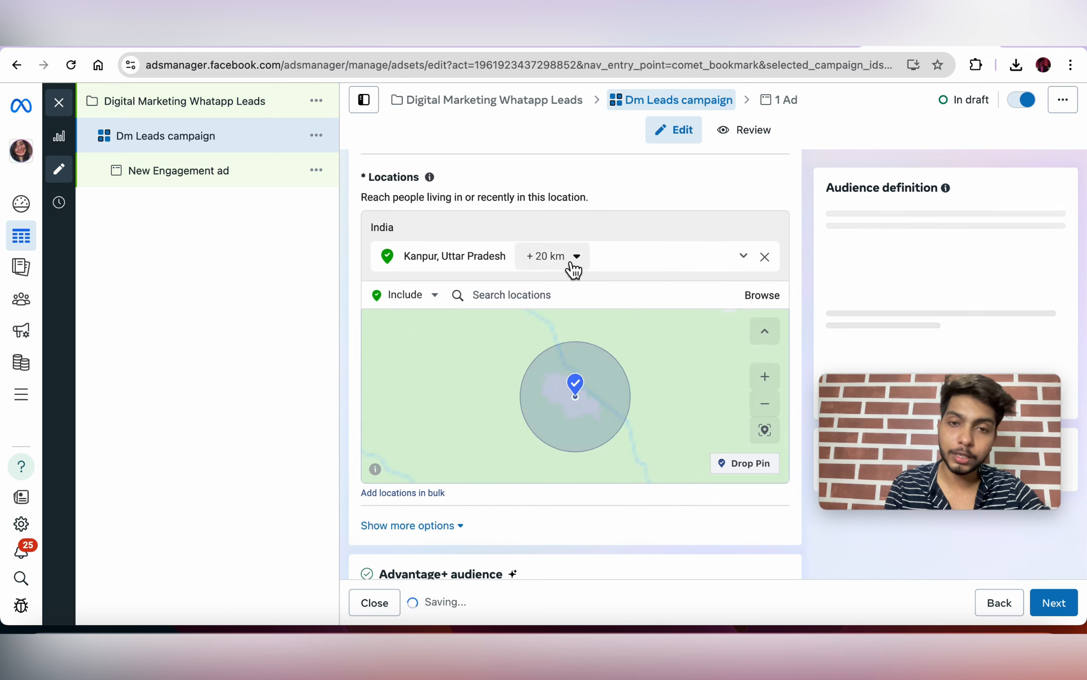
# Step: Widen the Kanpur radius to 50 km
pyautogui.click(573, 262)
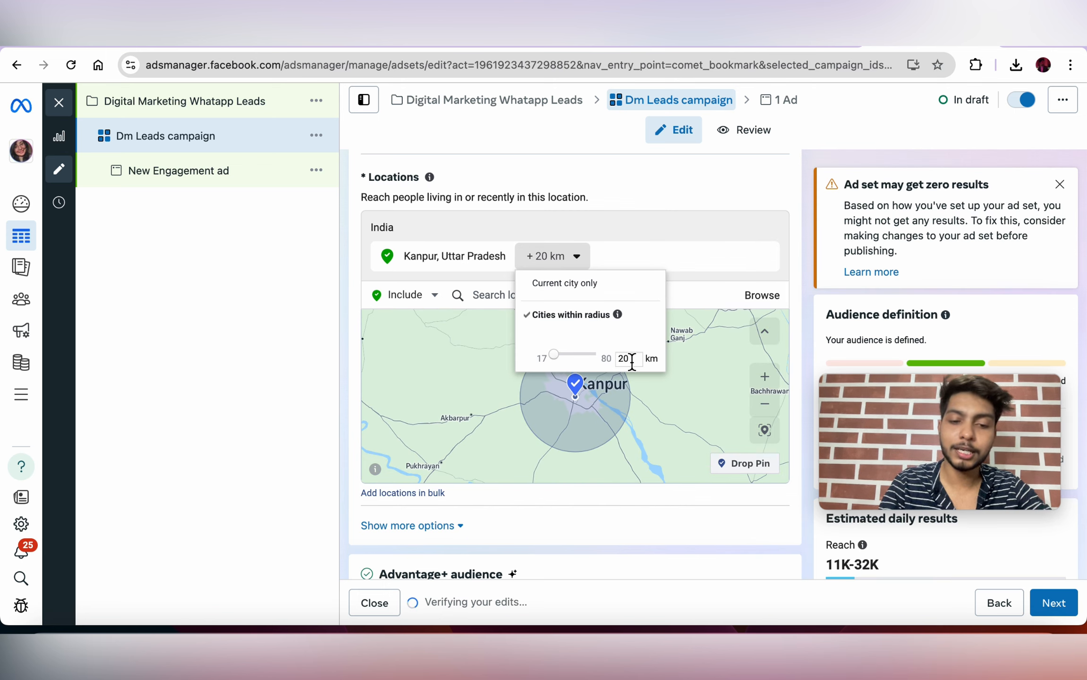
pyautogui.press('BackSpace')
pyautogui.press('BackSpace')
pyautogui.write('50')
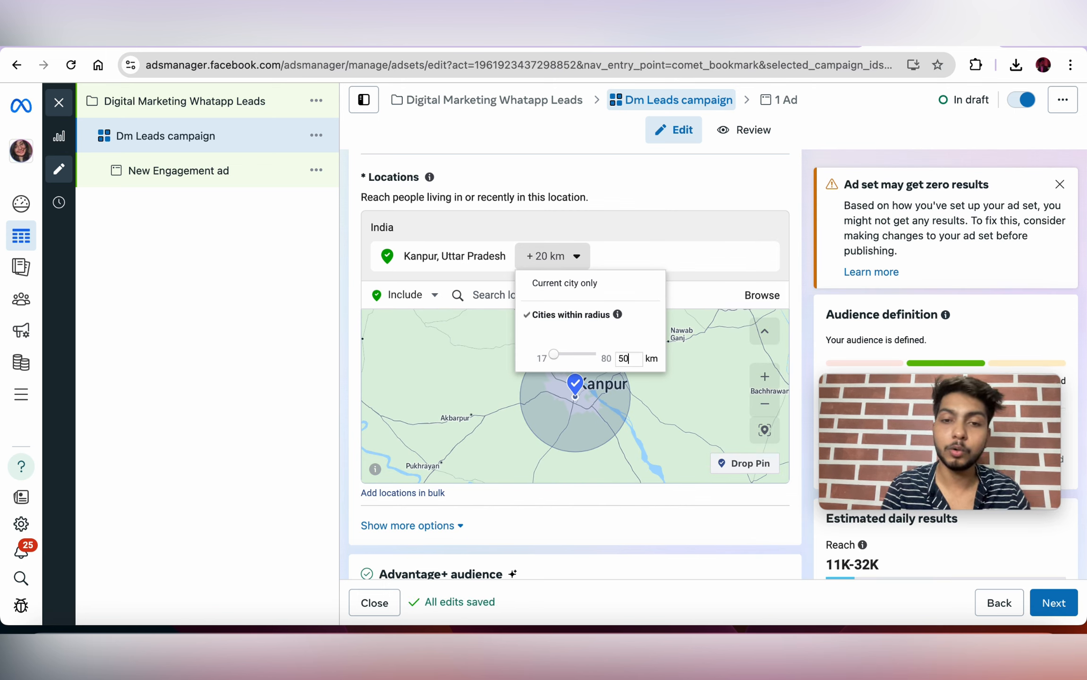
pyautogui.press('Return')
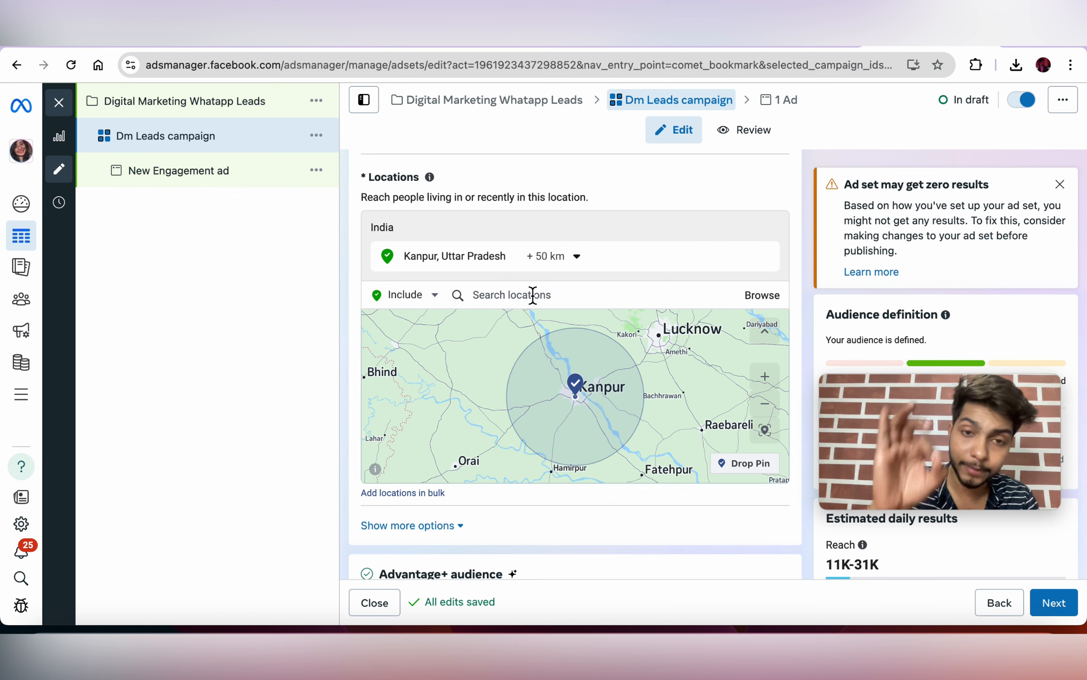
# Step: Narrow the target location to postcode 208017
pyautogui.click(533, 295)
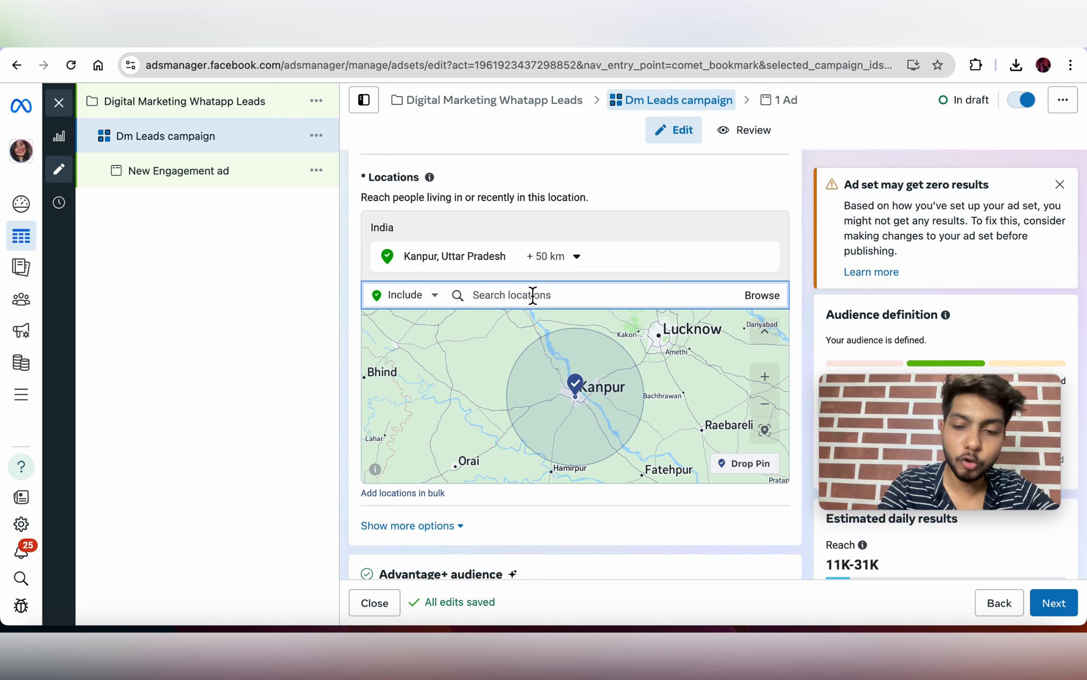
pyautogui.write('208017')
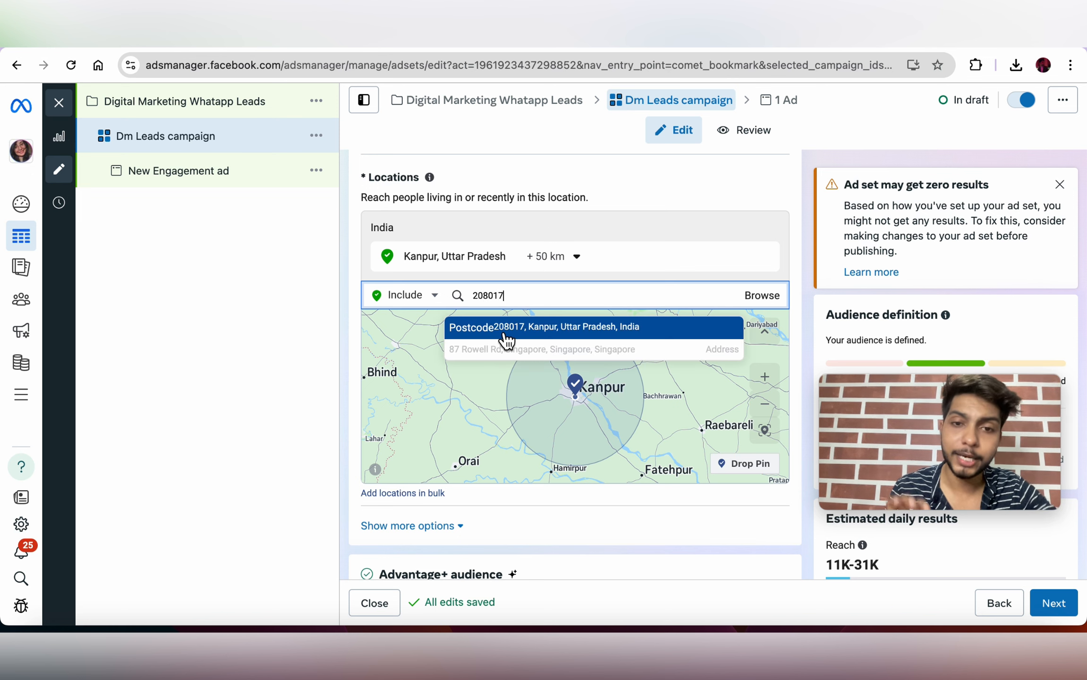
pyautogui.click(504, 336)
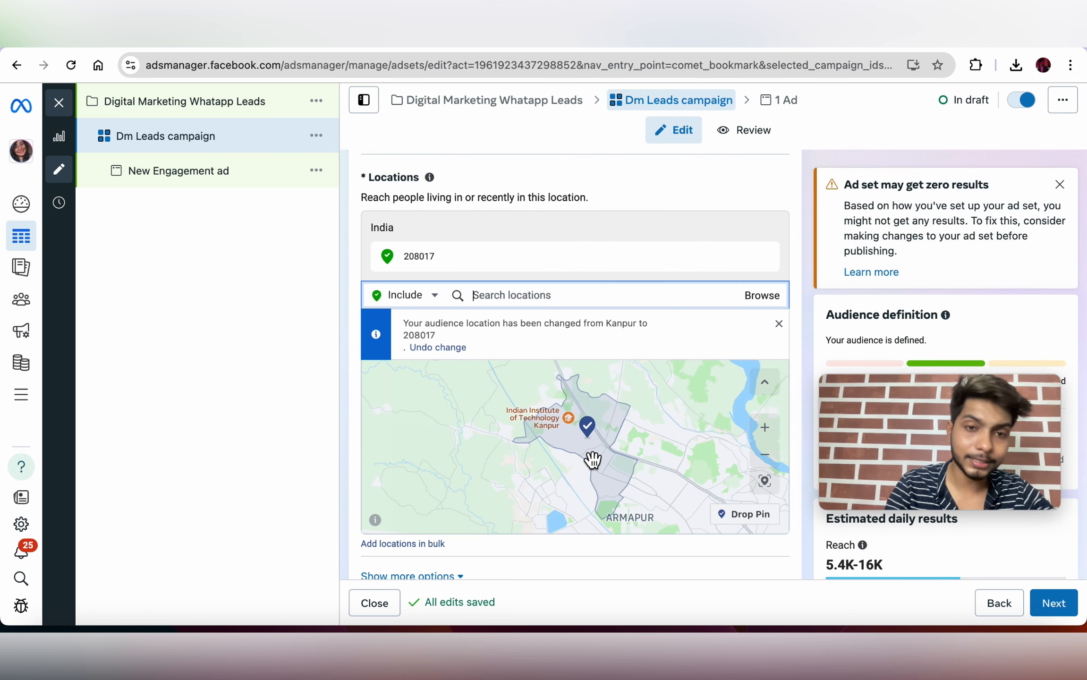
pyautogui.scroll(-10, 592, 459)
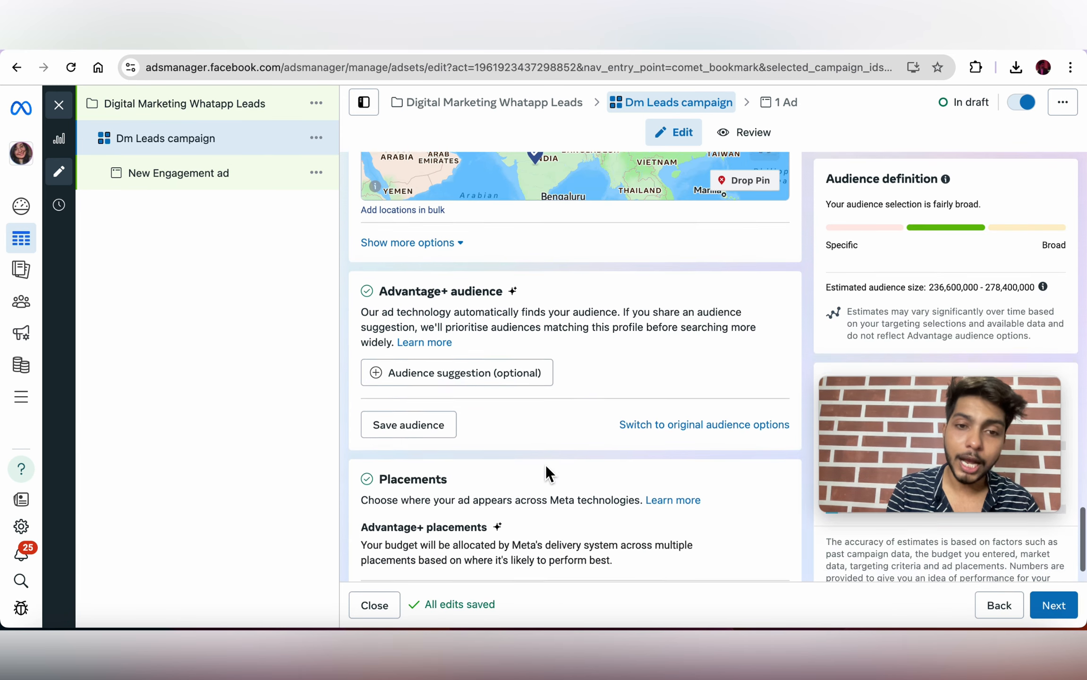
pyautogui.scroll(-1, 545, 465)
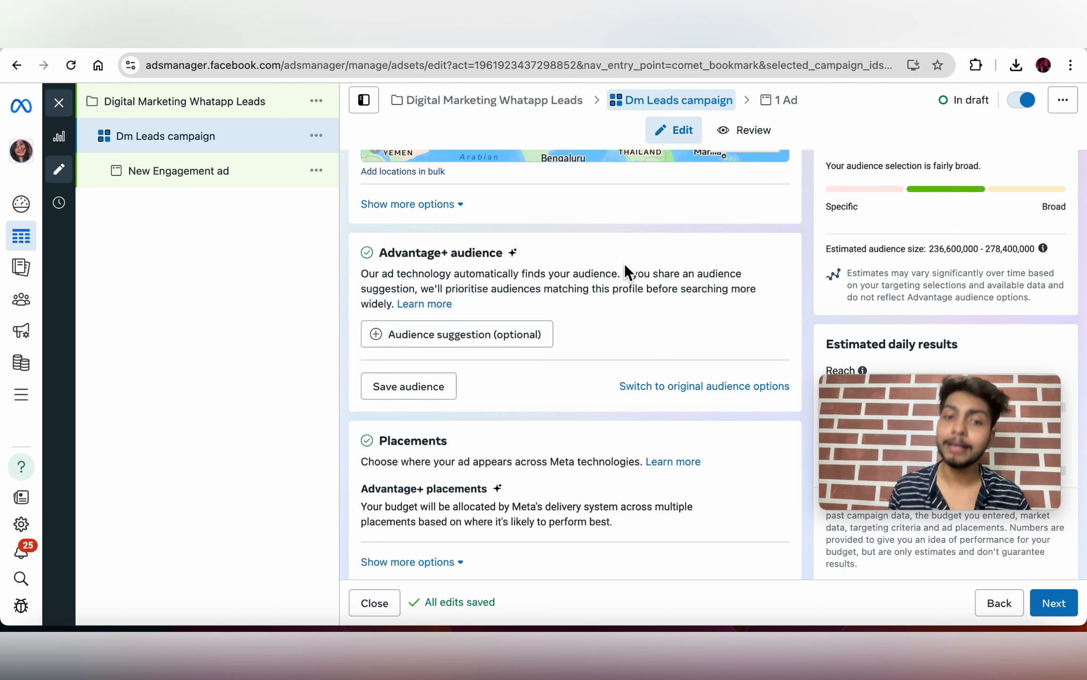
# Step: Expand Audience suggestion (optional) to reveal the Age, Gender and Detailed targeting fields
pyautogui.click(451, 334)
pyautogui.scroll(-2, 452, 329)
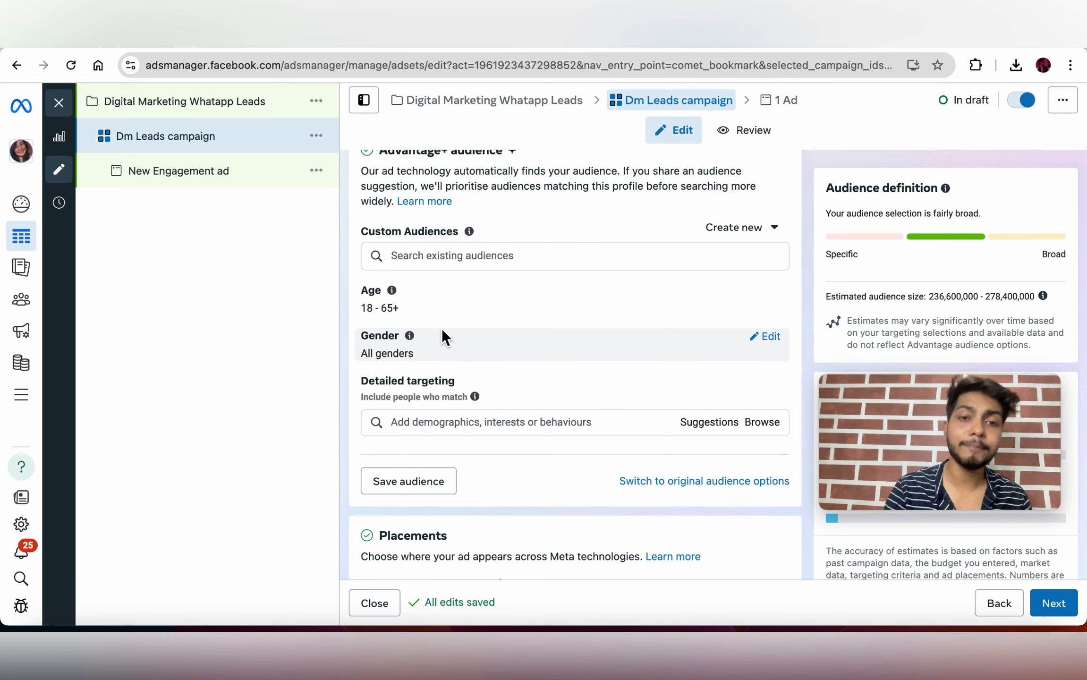
# Step: Set the audience age range to 18–30
pyautogui.click(776, 291)
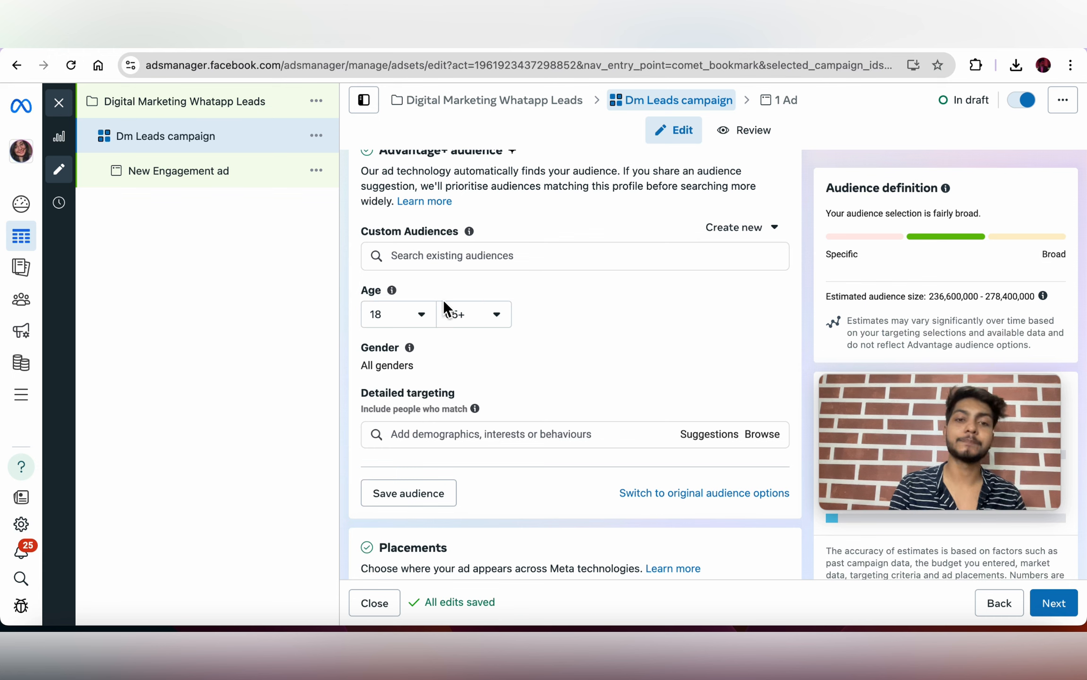
pyautogui.click(431, 331)
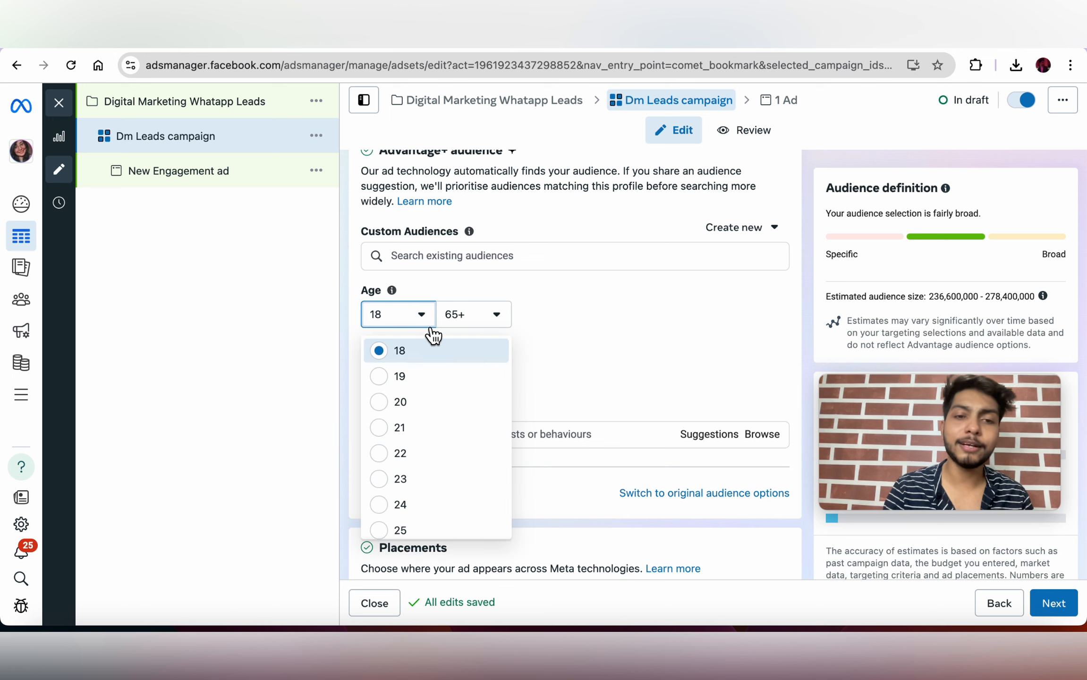
pyautogui.click(404, 358)
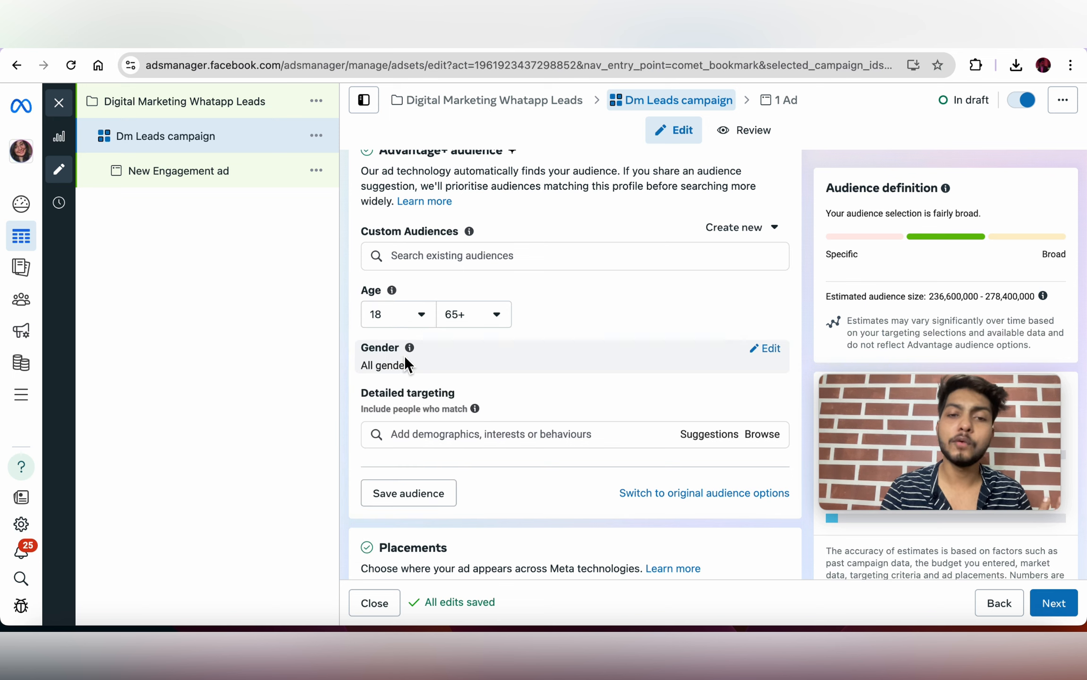
pyautogui.click(477, 319)
pyautogui.scroll(2, 470, 474)
pyautogui.scroll(8, 469, 476)
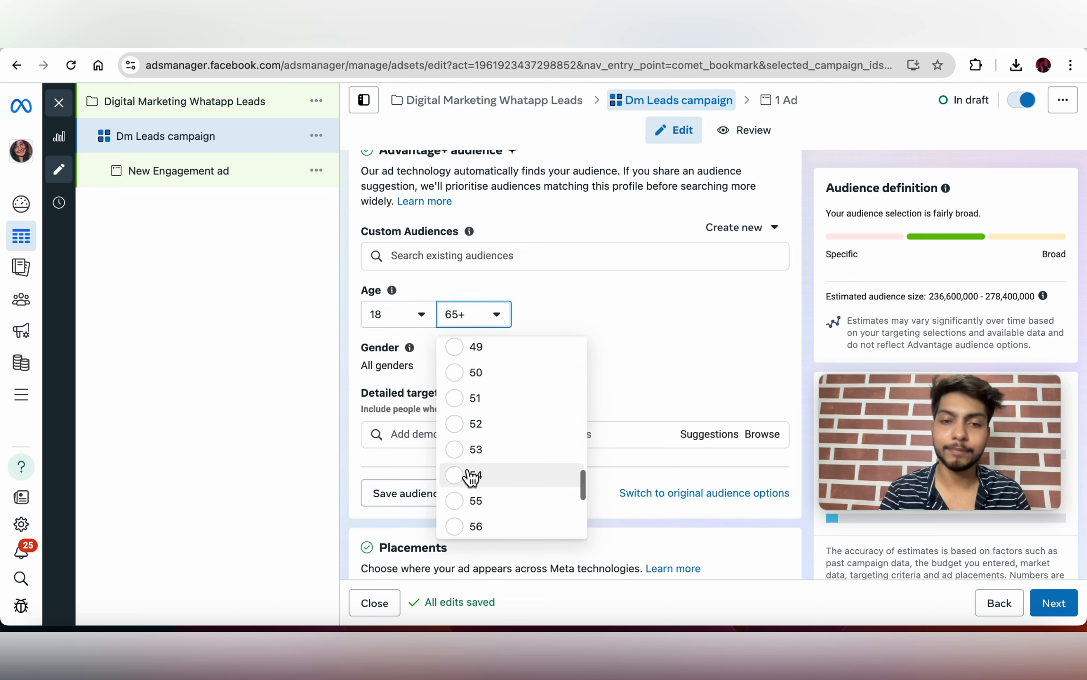
pyautogui.scroll(4, 470, 368)
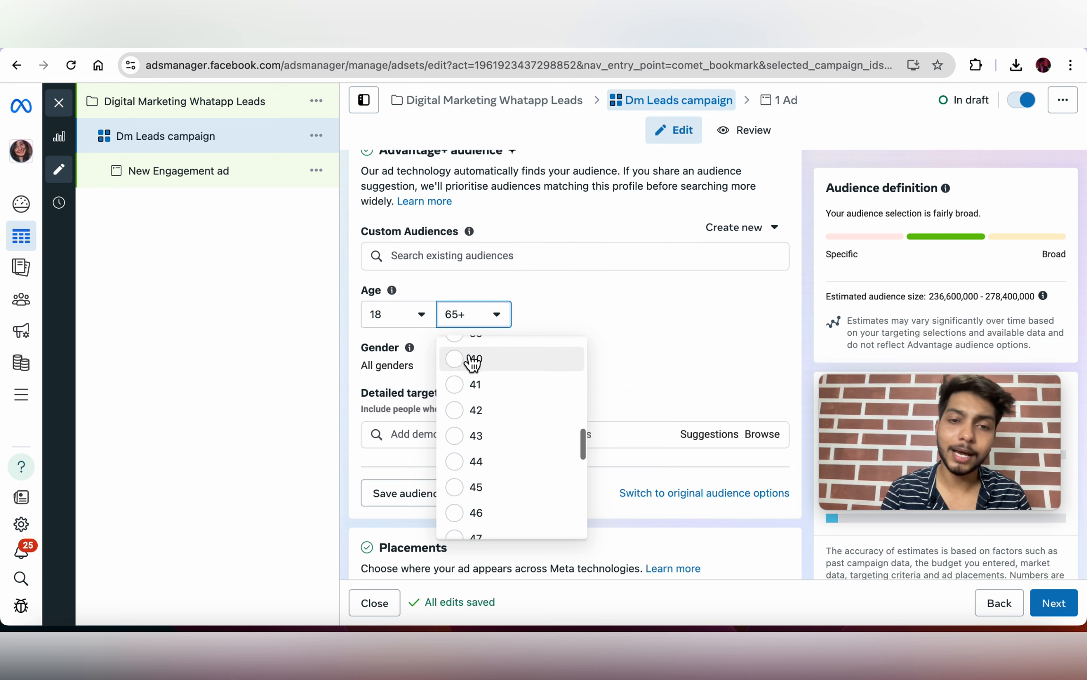
pyautogui.scroll(4, 466, 377)
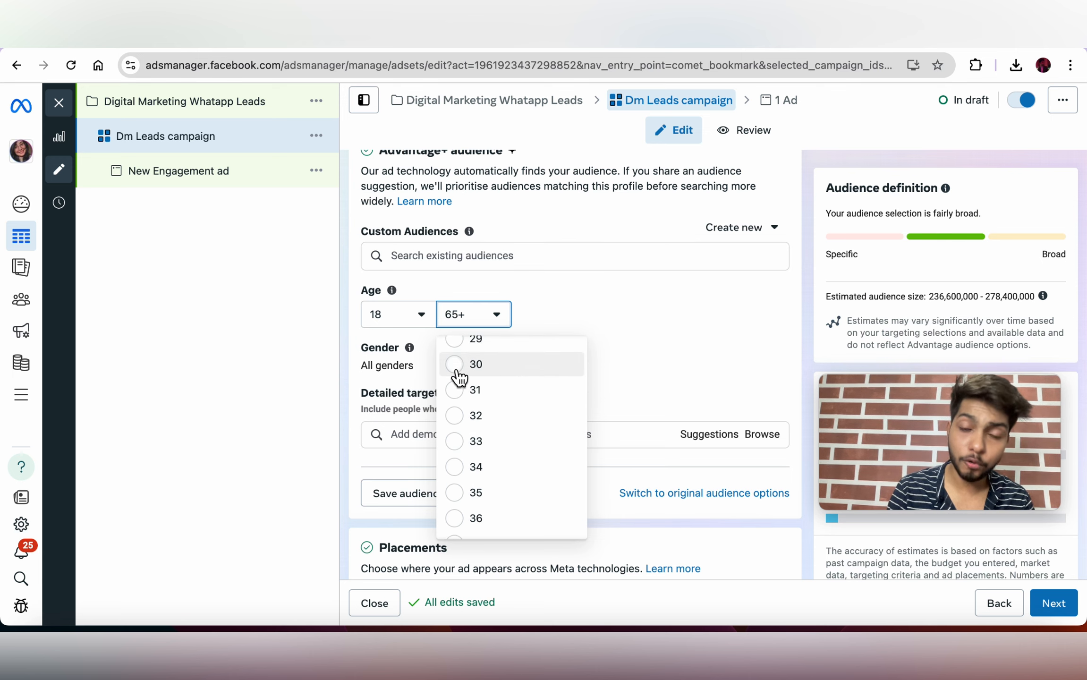
pyautogui.click(456, 369)
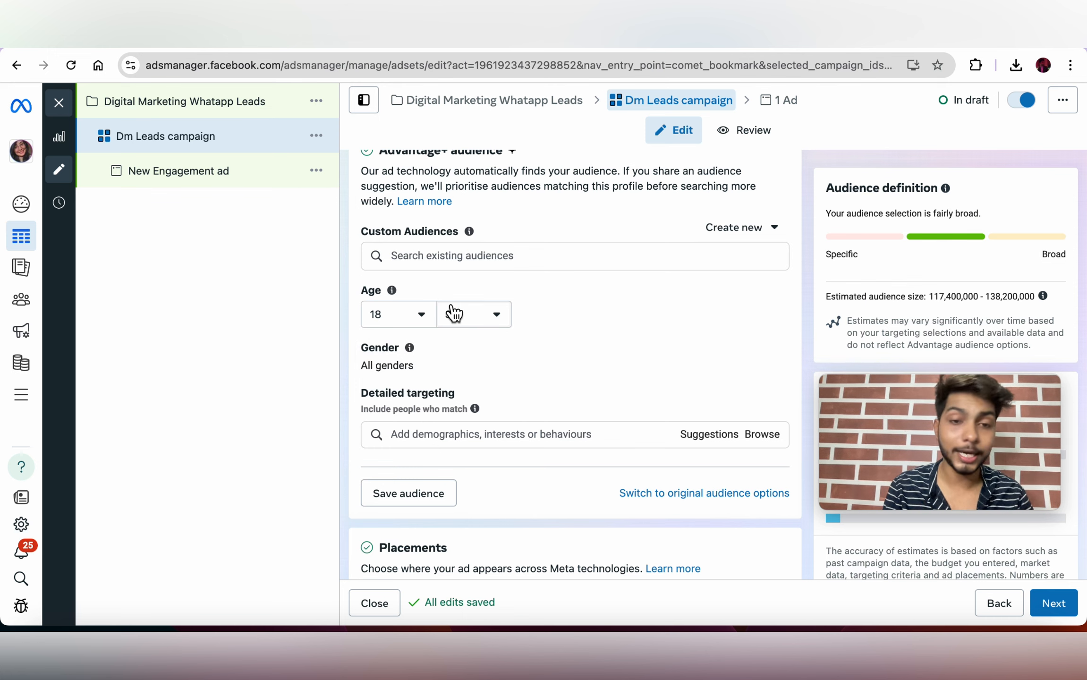
# Step: Leave the audience gender on All genders after briefly trying Women
pyautogui.click(763, 353)
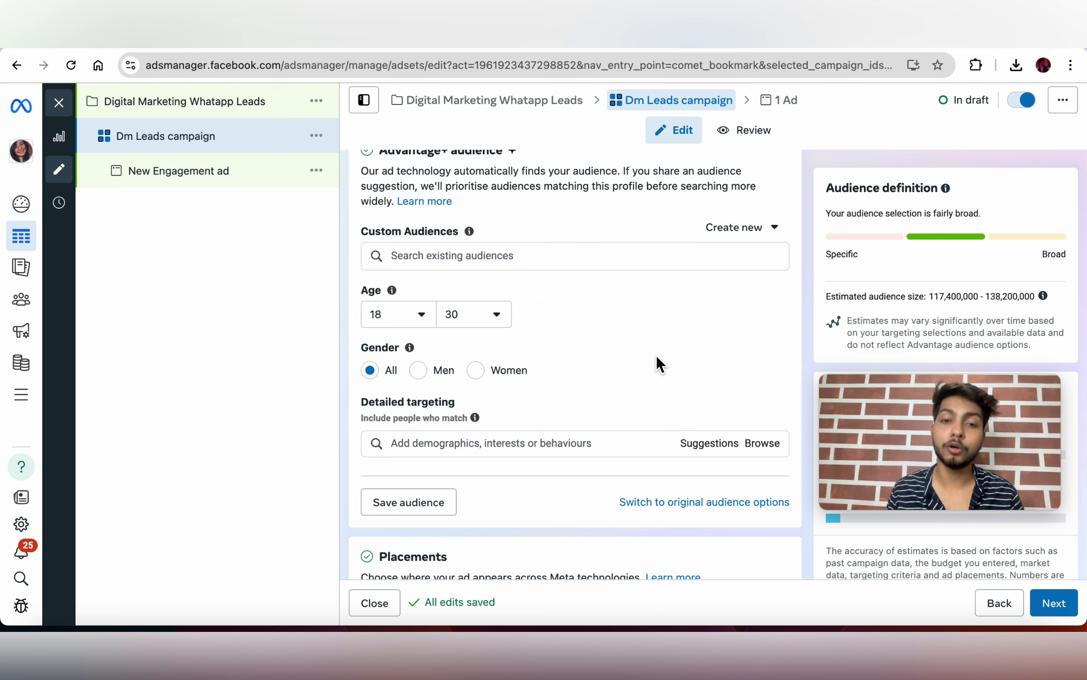
pyautogui.click(476, 370)
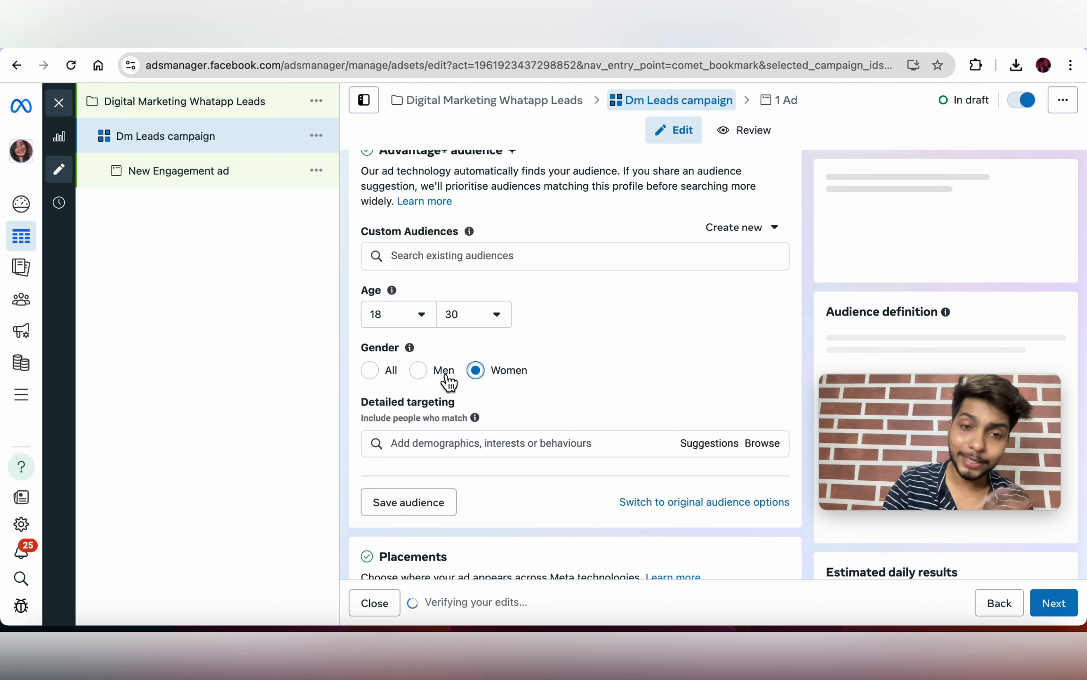
pyautogui.click(375, 375)
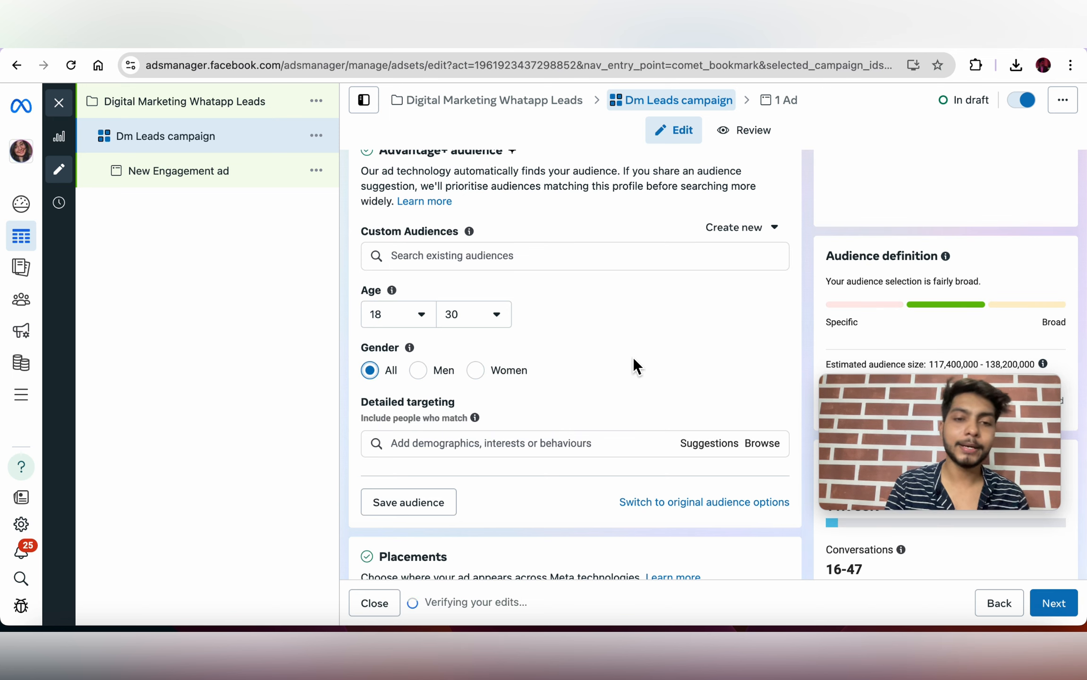
pyautogui.scroll(-3, 593, 385)
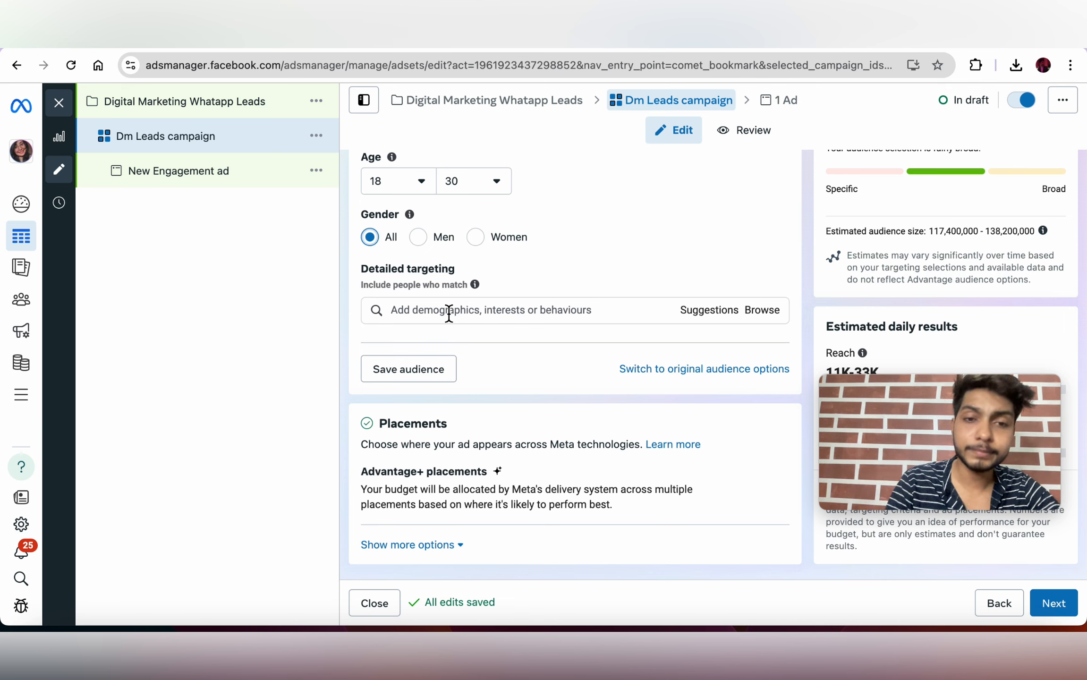
# Step: Try the Digital marketing interest in Detailed targeting and browse suggested interests
pyautogui.click(449, 313)
pyautogui.write('D')
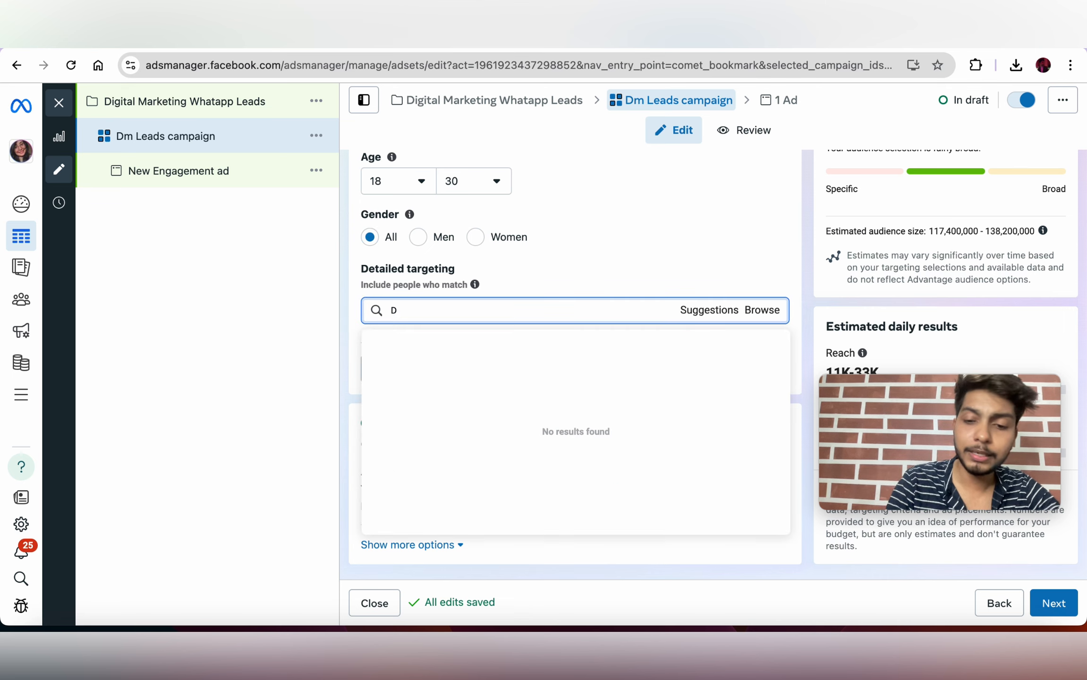
pyautogui.write('igital Ma')
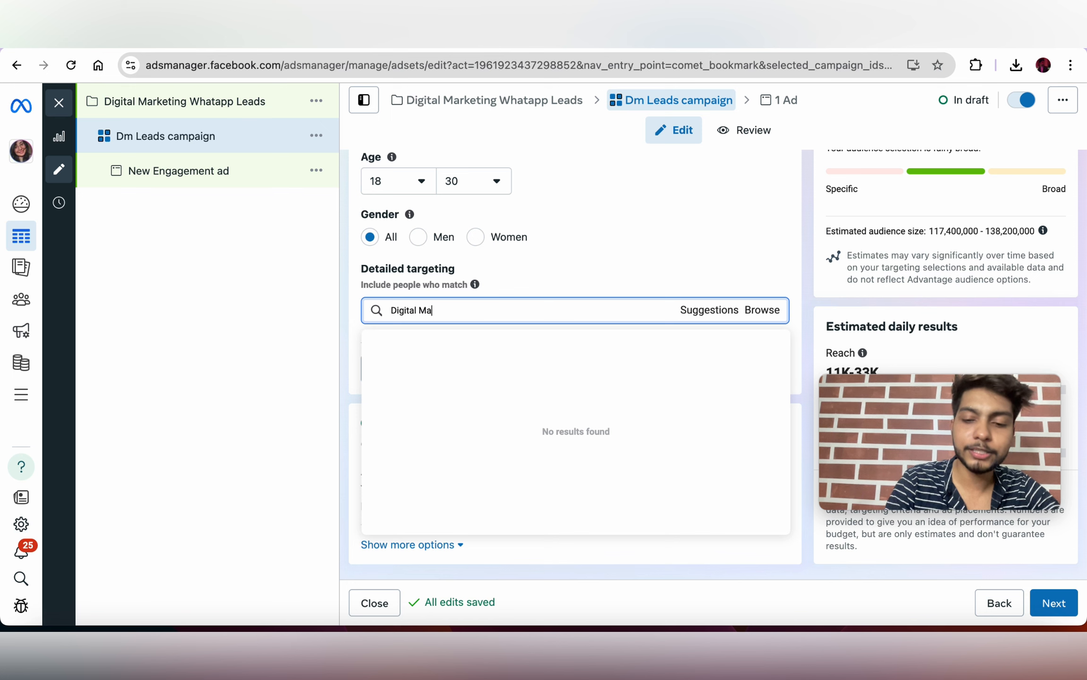
pyautogui.write('rketing')
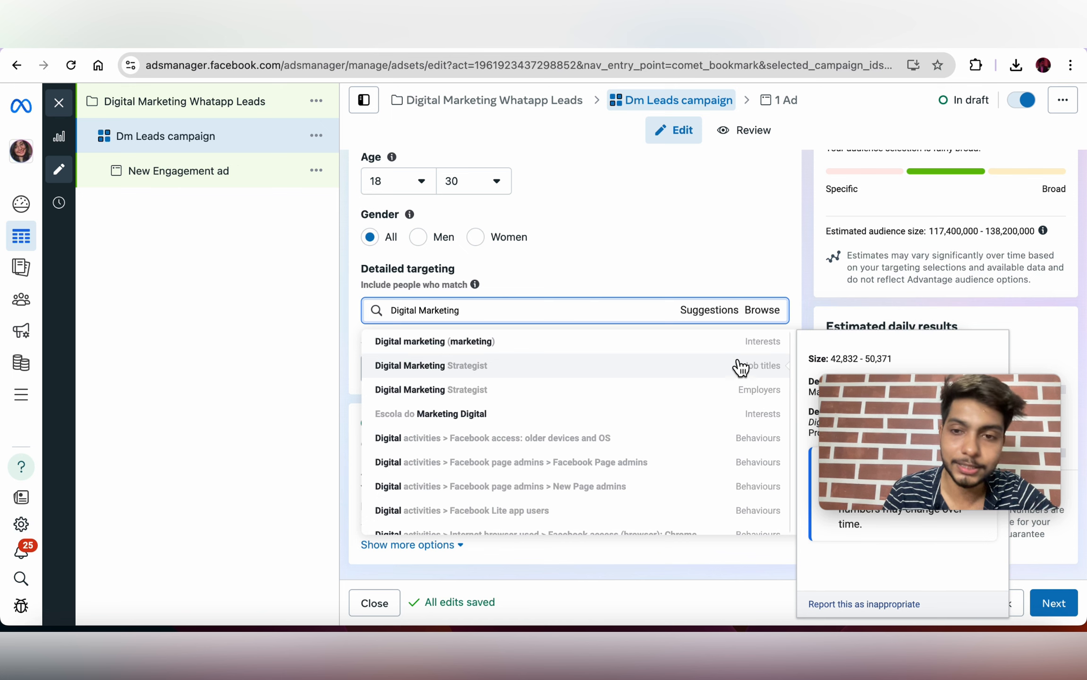
pyautogui.click(524, 340)
pyautogui.scroll(-2, 474, 368)
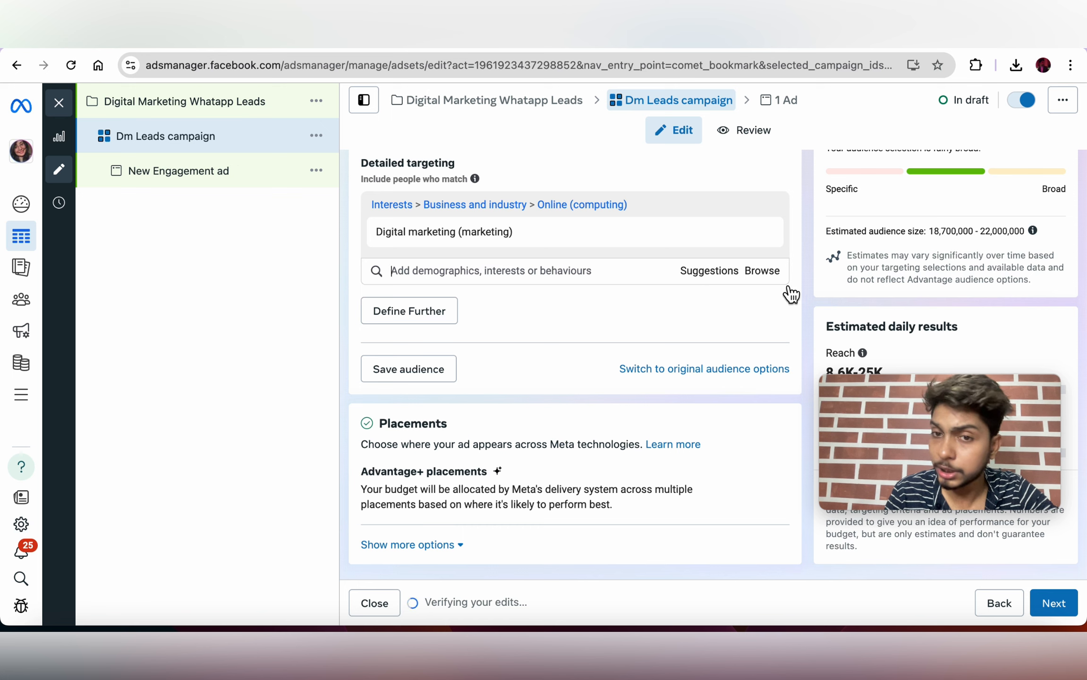
pyautogui.click(706, 280)
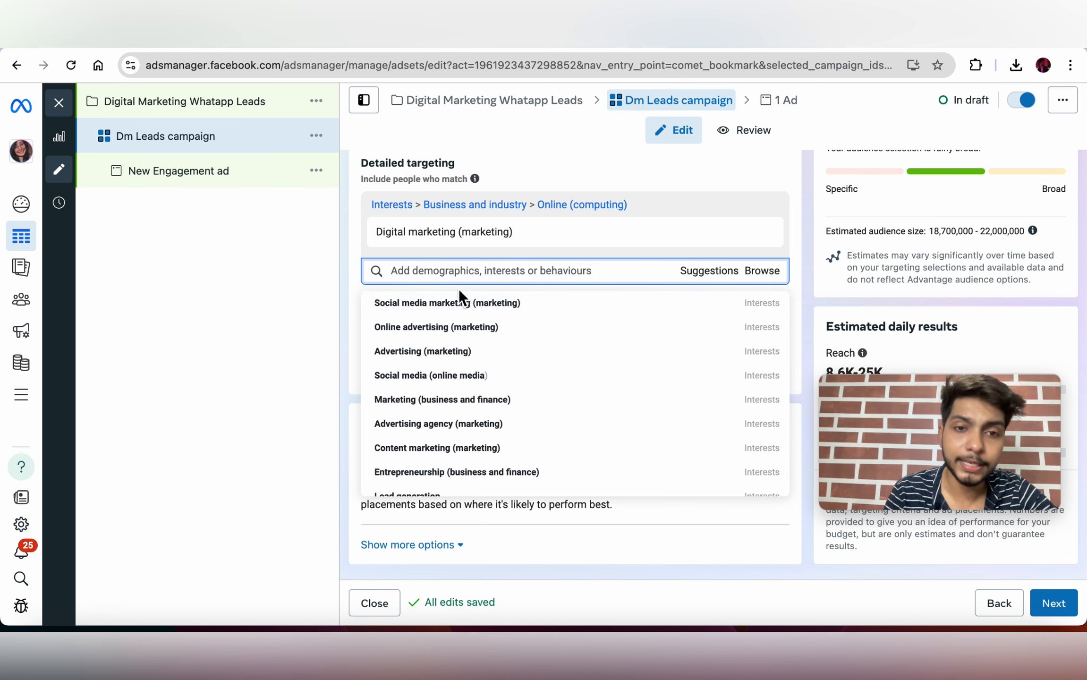
pyautogui.moveTo(451, 341)
pyautogui.scroll(-1, 451, 344)
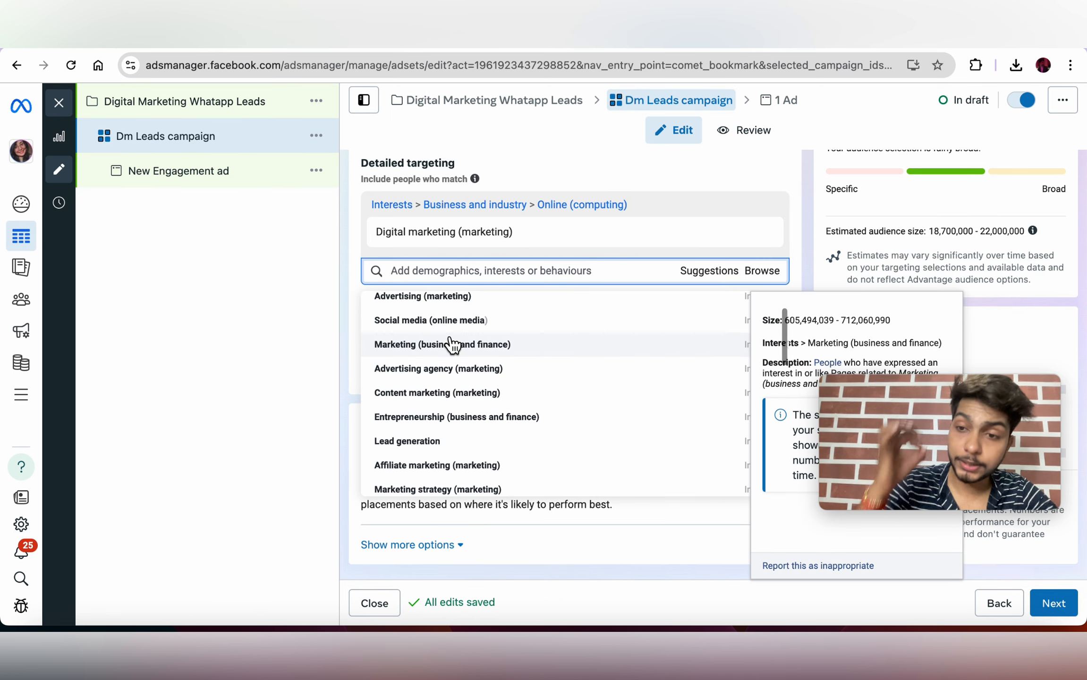
pyautogui.scroll(-2, 451, 344)
pyautogui.scroll(3, 451, 343)
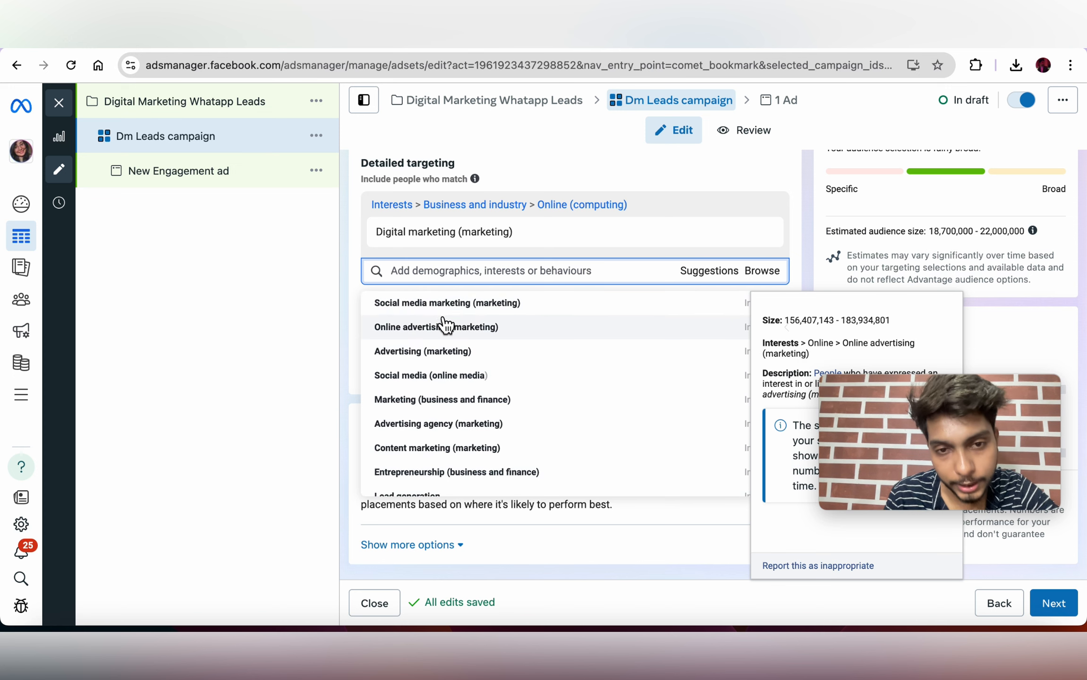
pyautogui.click(304, 358)
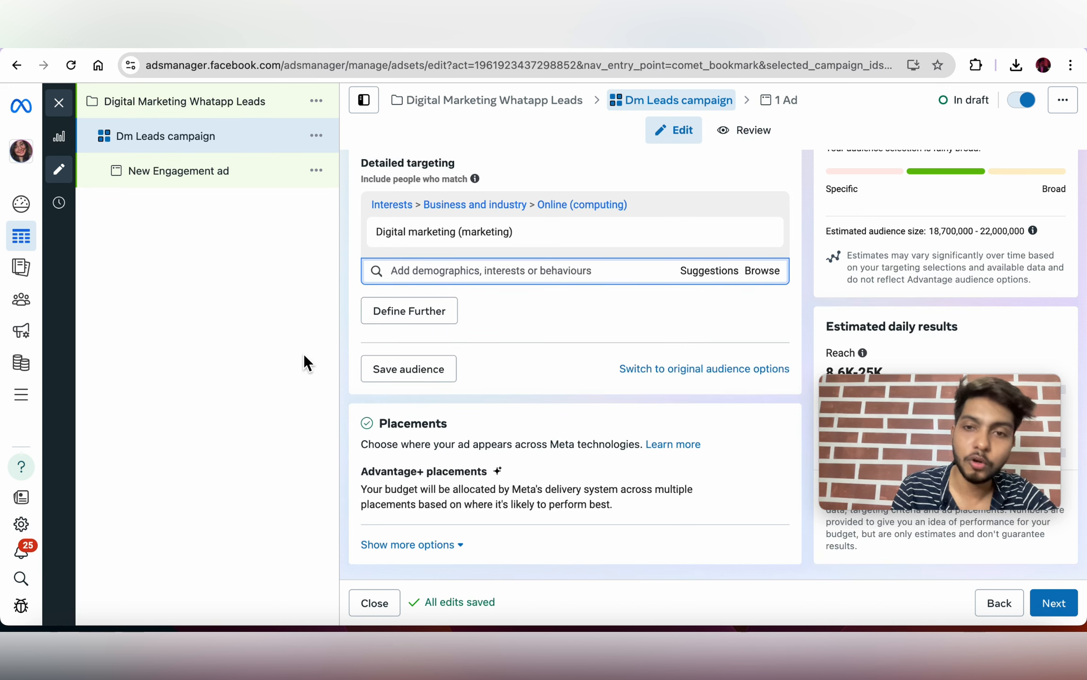
# Step: Save the 18–30, all-gender audience under its default name
pyautogui.scroll(3, 571, 338)
pyautogui.moveTo(761, 382)
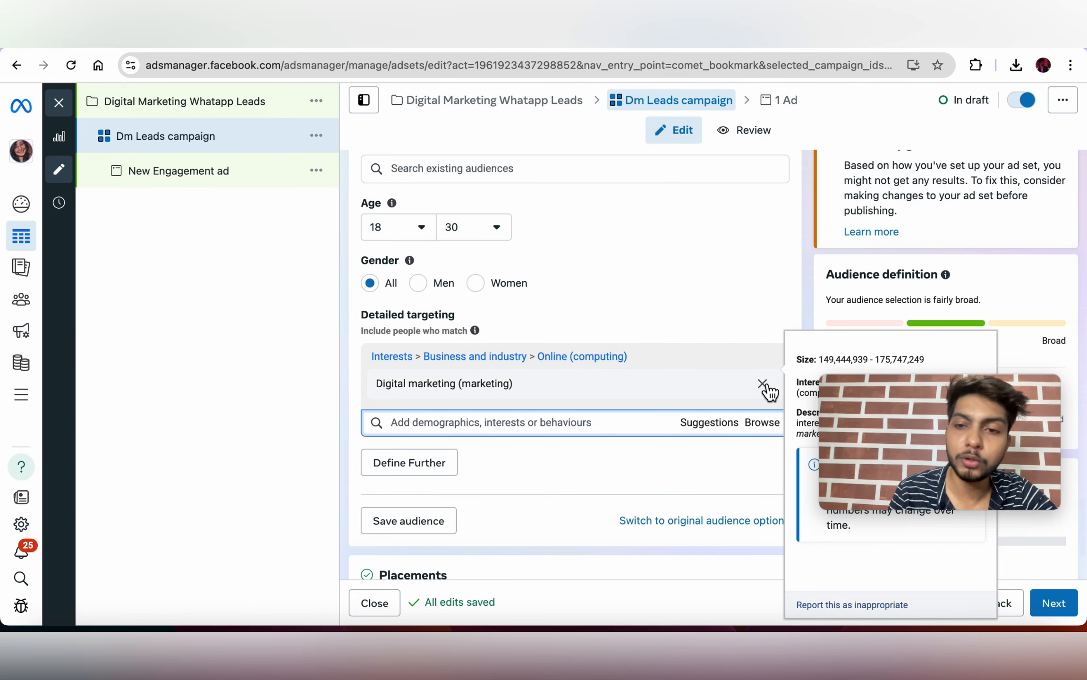
pyautogui.scroll(8, 702, 343)
pyautogui.scroll(-3, 702, 344)
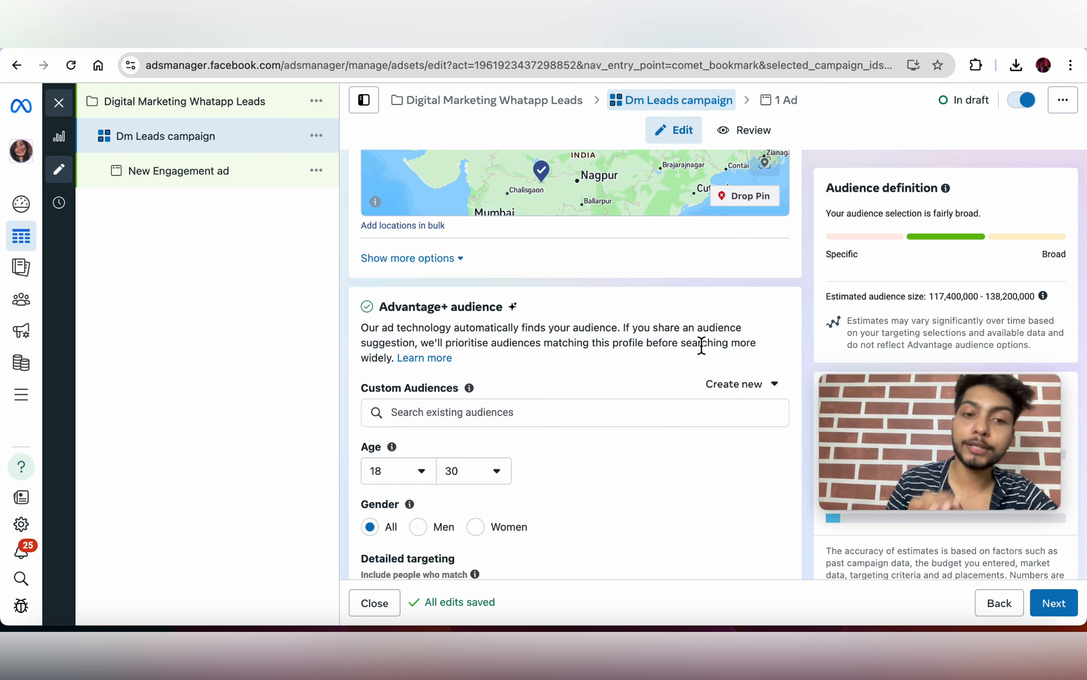
pyautogui.scroll(-6, 701, 345)
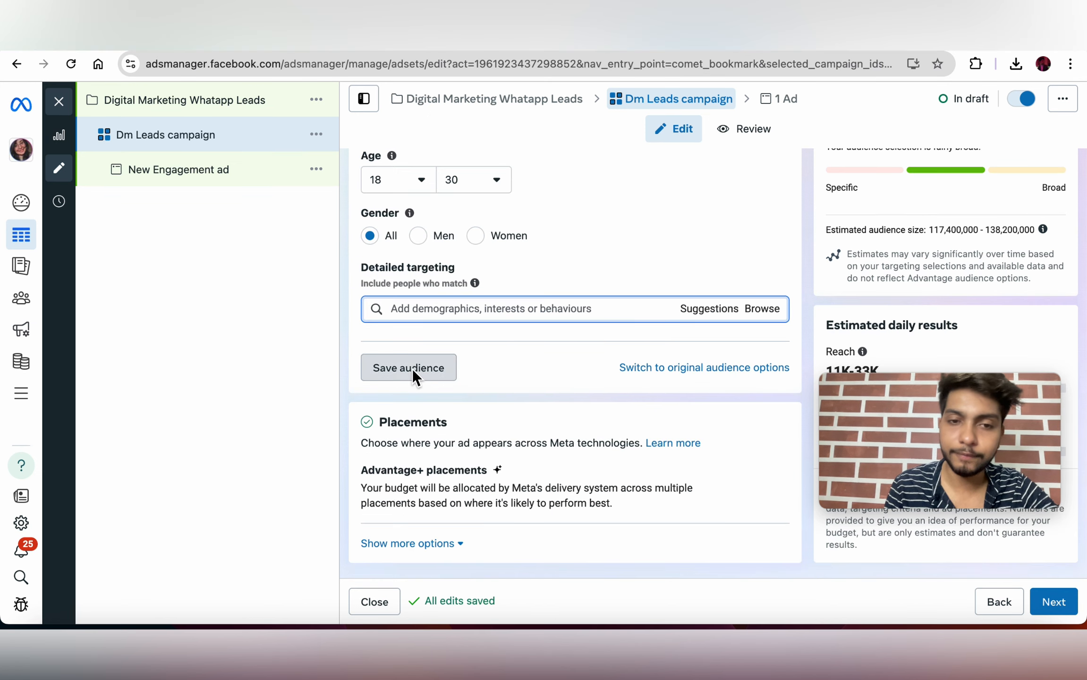
pyautogui.click(412, 368)
pyautogui.click(722, 506)
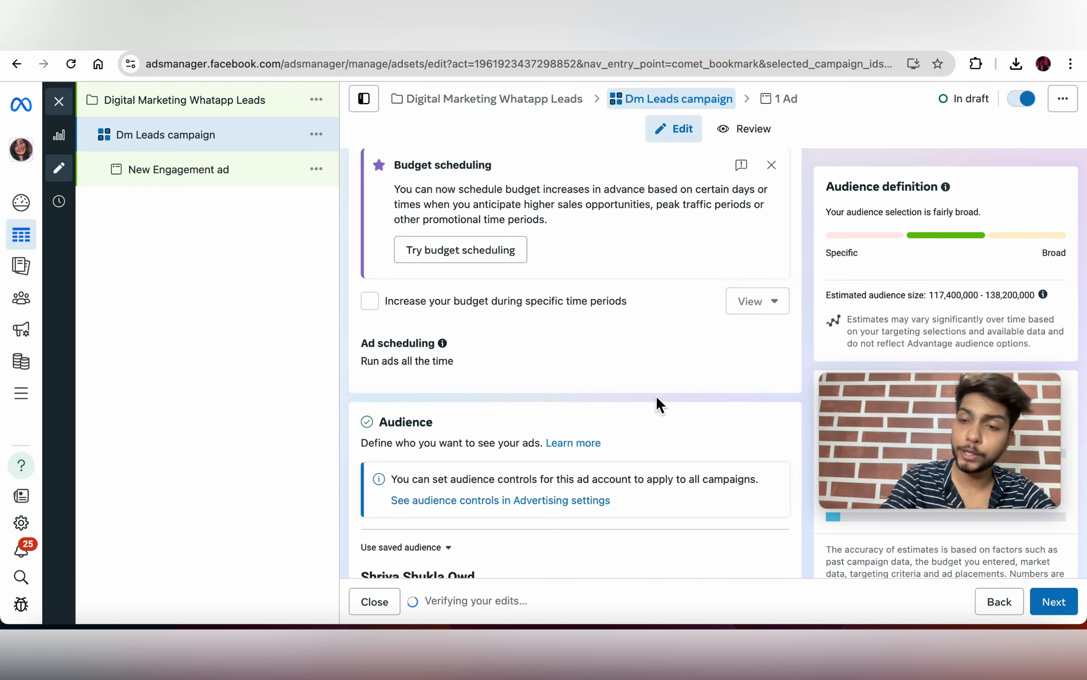
# Step: Scroll through the ad set to check the saved audience and Advantage+ placements
pyautogui.scroll(-10, 657, 399)
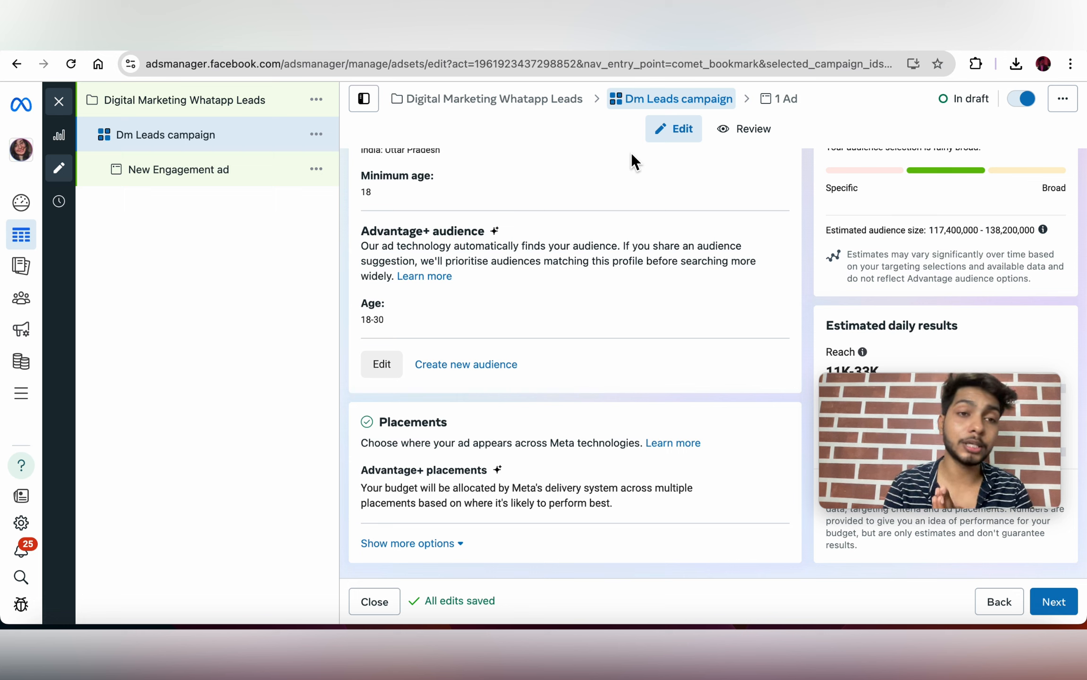
# Step: Open the DM Lead ad under Dm Leads campaign and bring up the Add media options
pyautogui.click(182, 179)
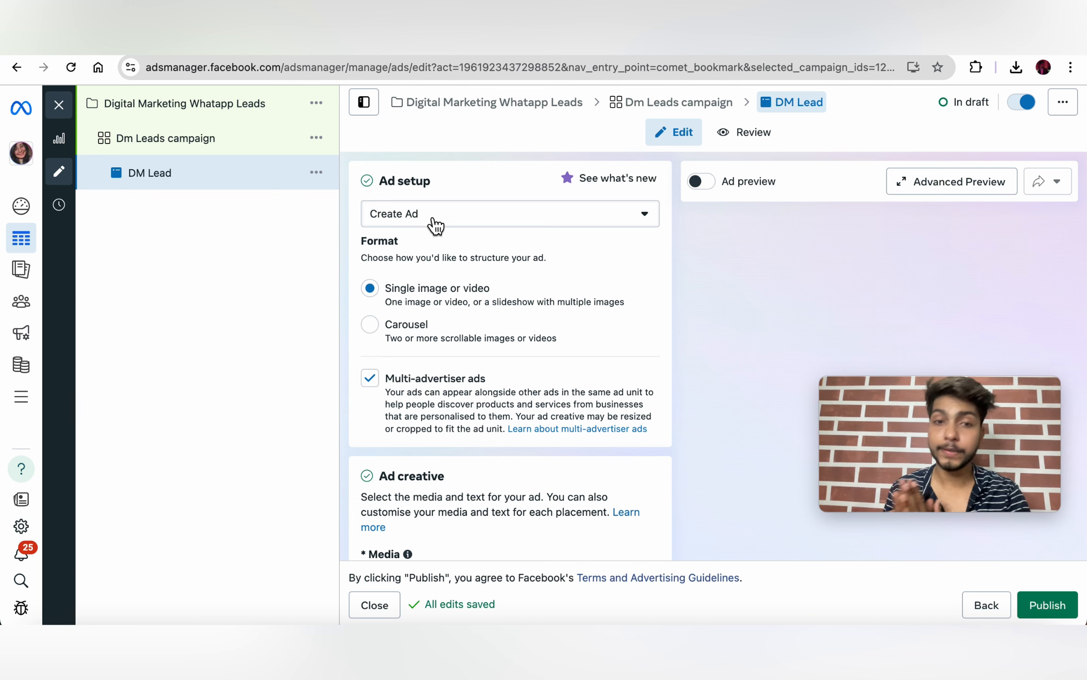
pyautogui.scroll(-1, 435, 226)
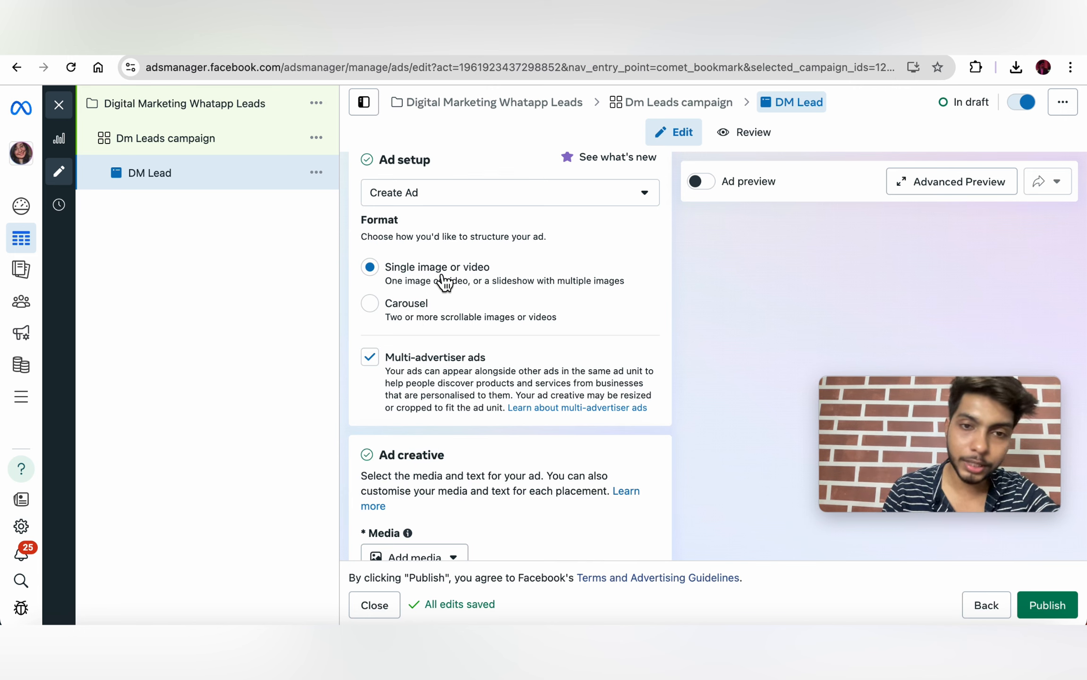
pyautogui.scroll(-2, 444, 282)
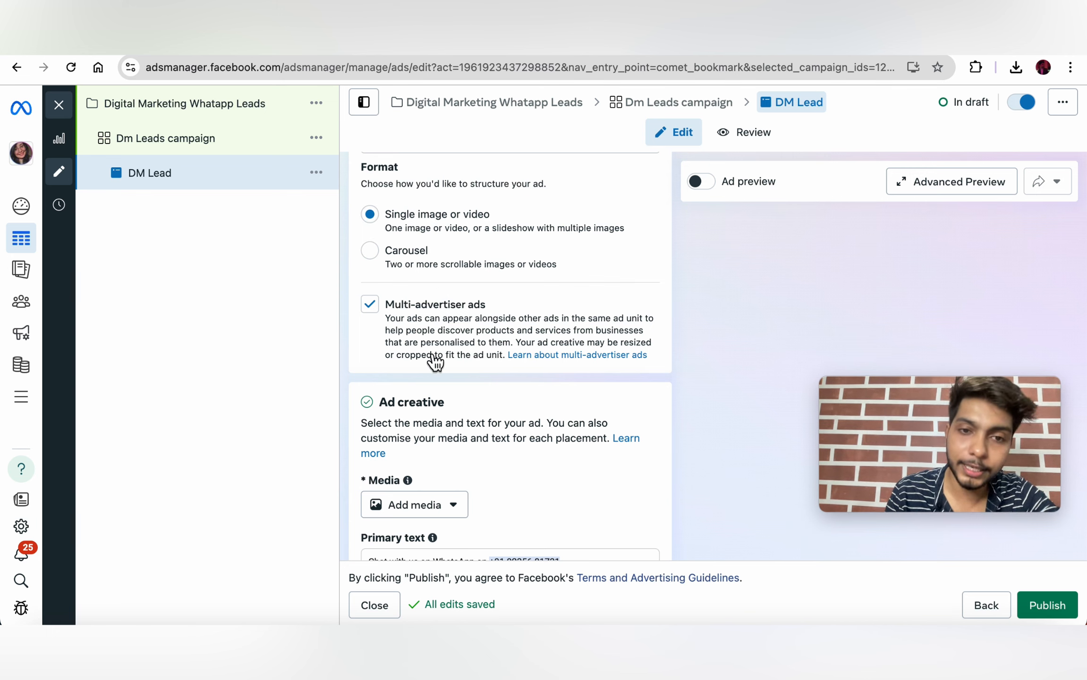
pyautogui.scroll(-8, 432, 359)
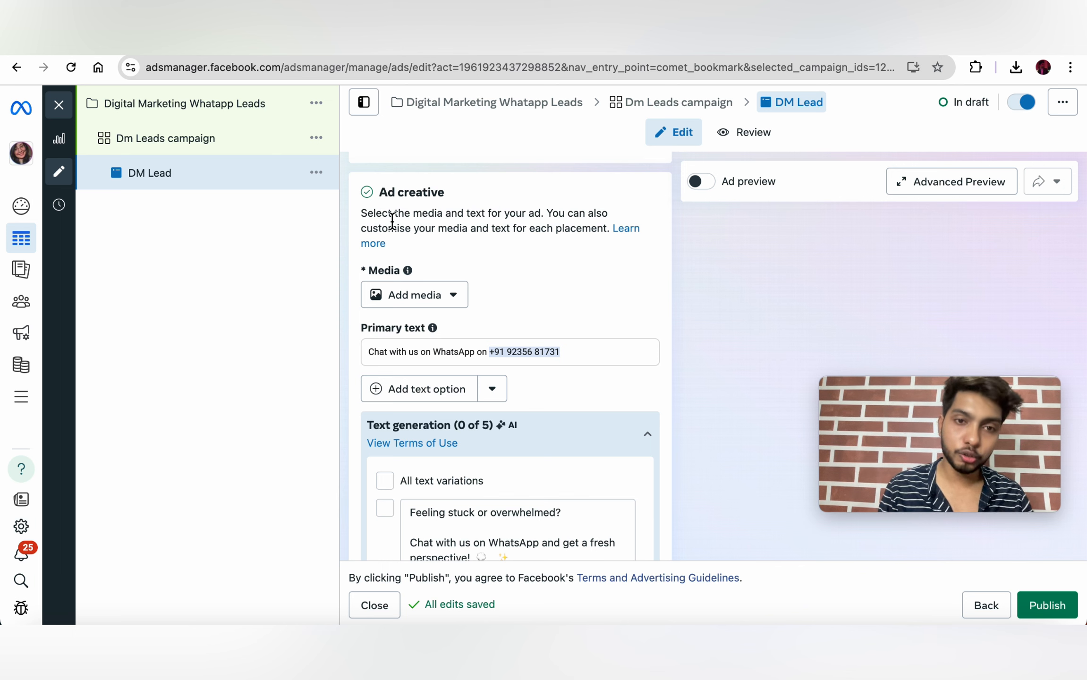
pyautogui.click(435, 297)
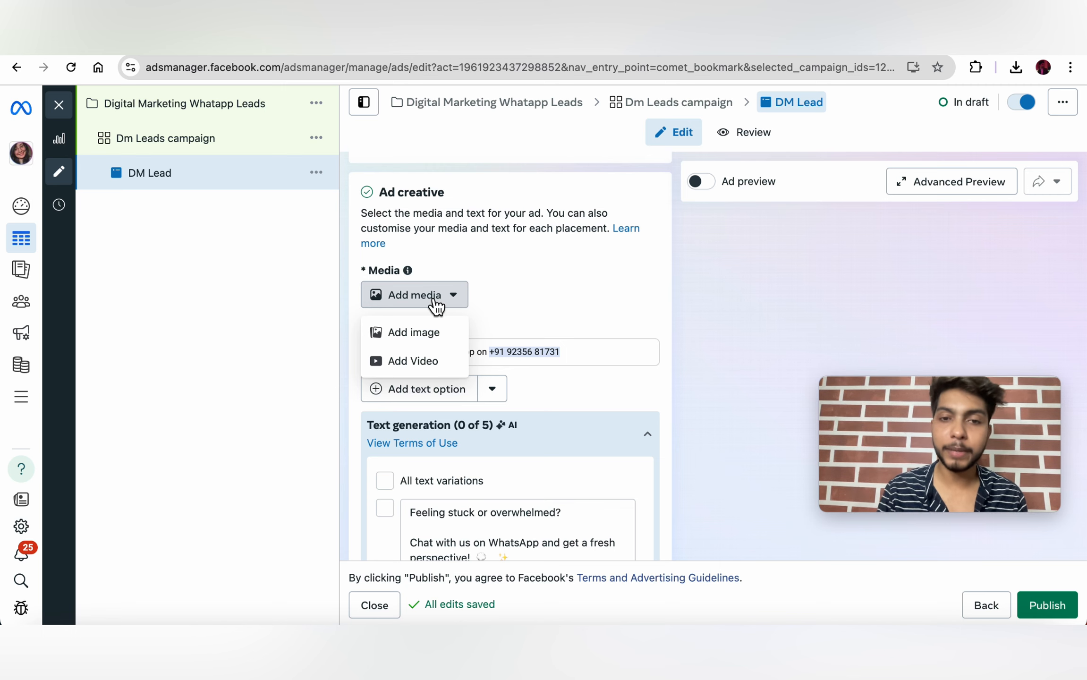
# Step: Show the Digital.png creative beside Ads Manager and choose Add image for the ad
pyautogui.click(935, 637)
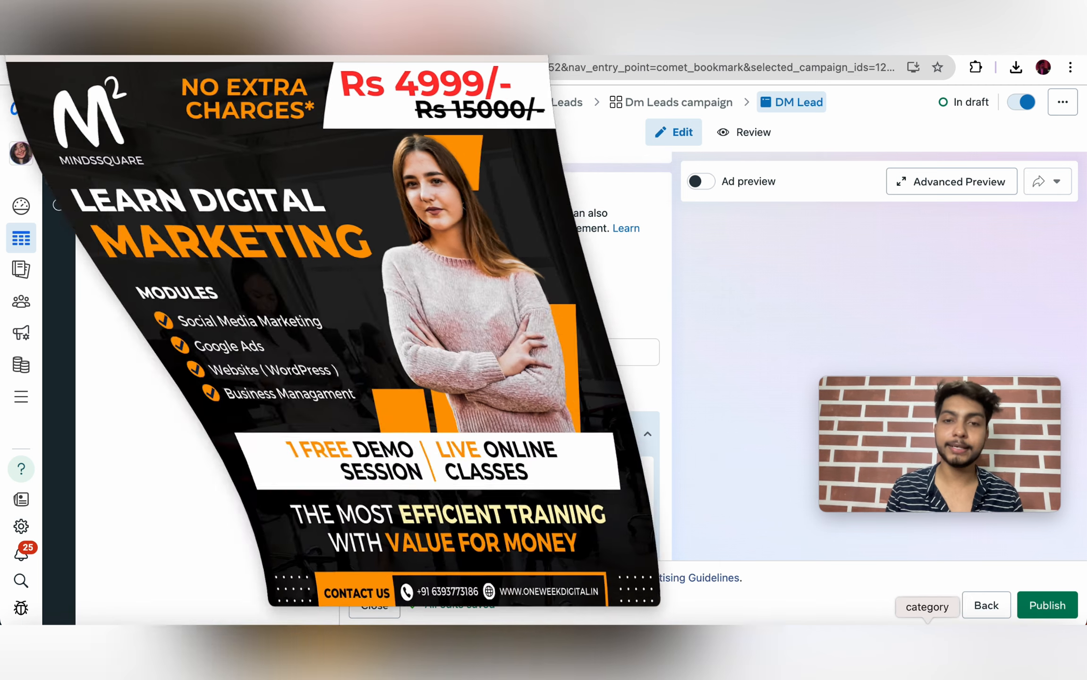
pyautogui.moveTo(238, 58); pyautogui.dragTo(447, 44)
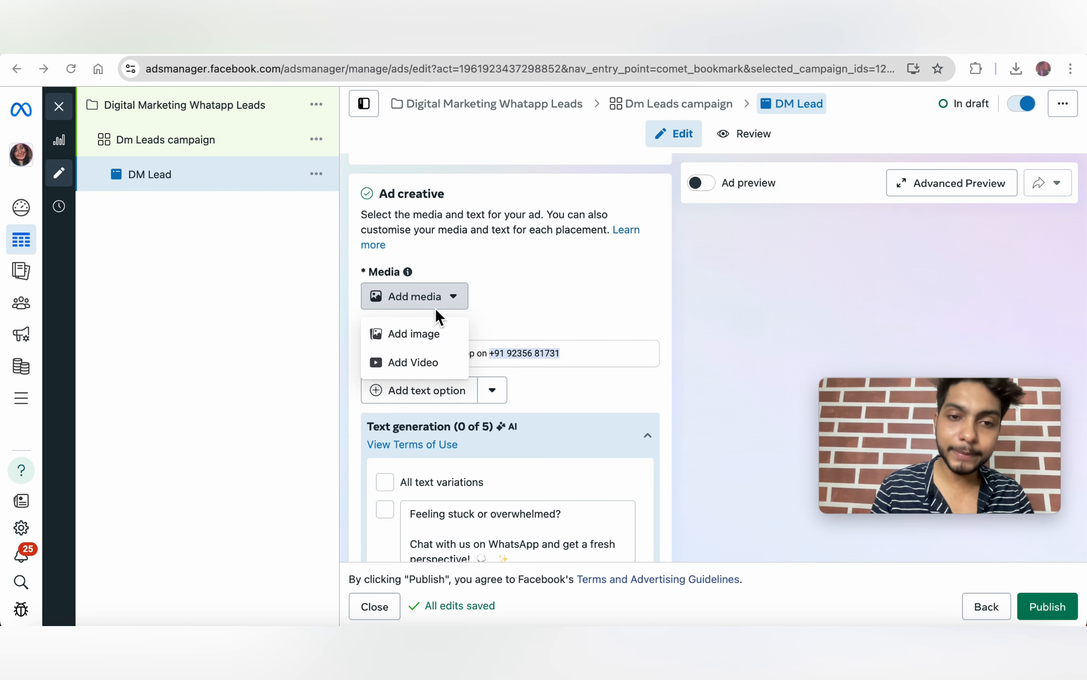
pyautogui.click(397, 335)
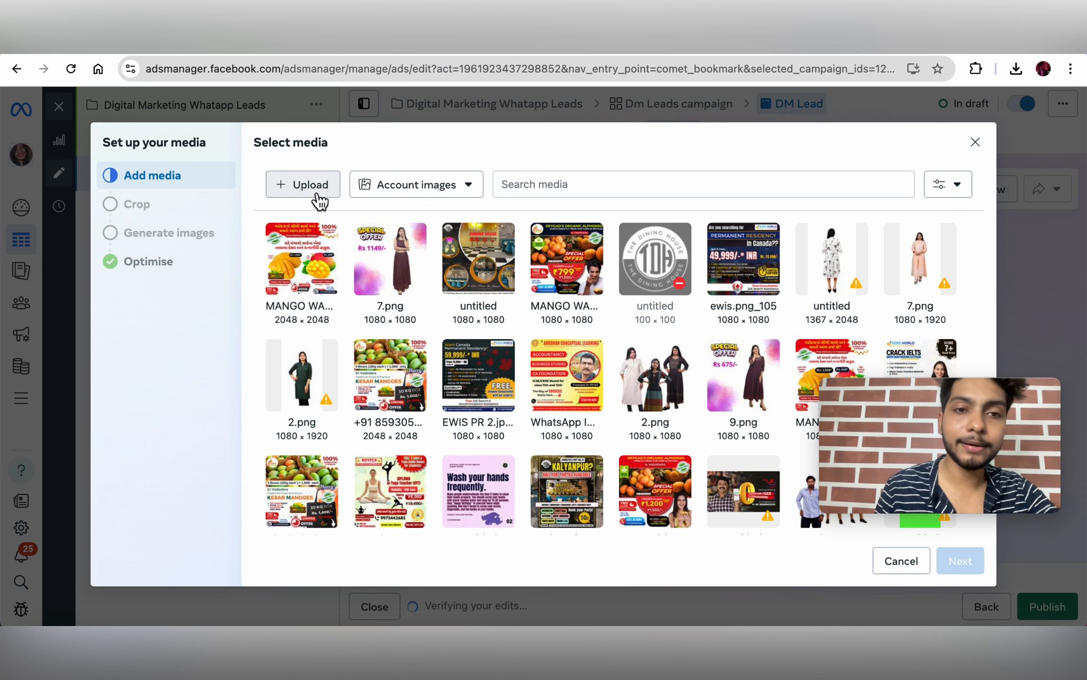
# Step: Upload Digital.png from Downloads as the ad's image
pyautogui.click(294, 188)
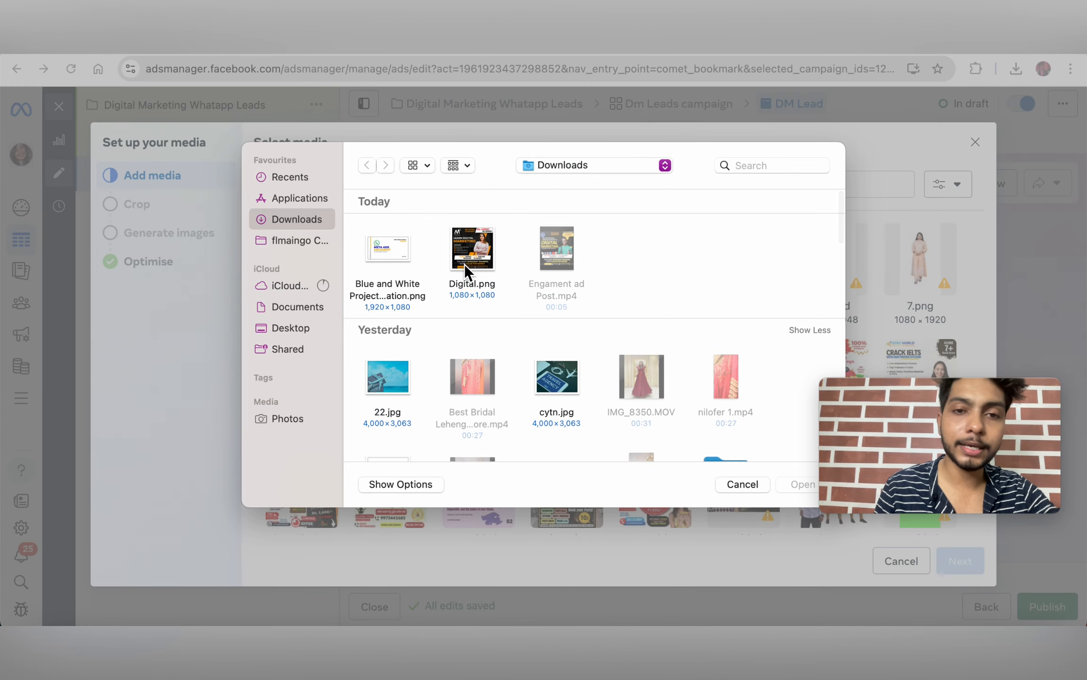
pyautogui.doubleClick(471, 244)
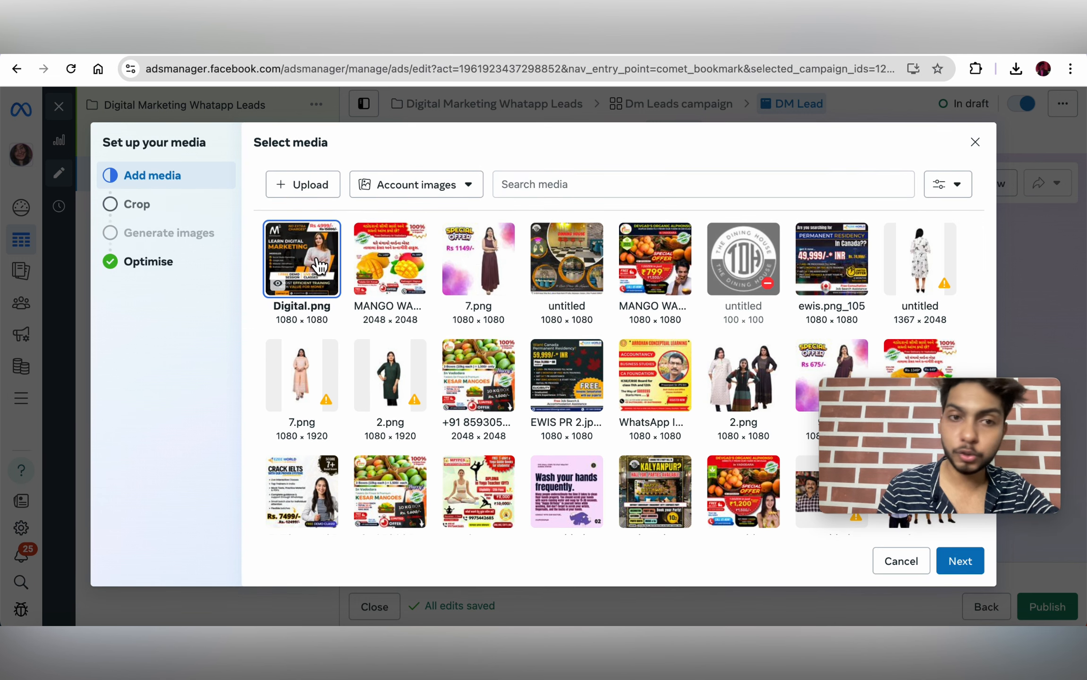
pyautogui.click(958, 561)
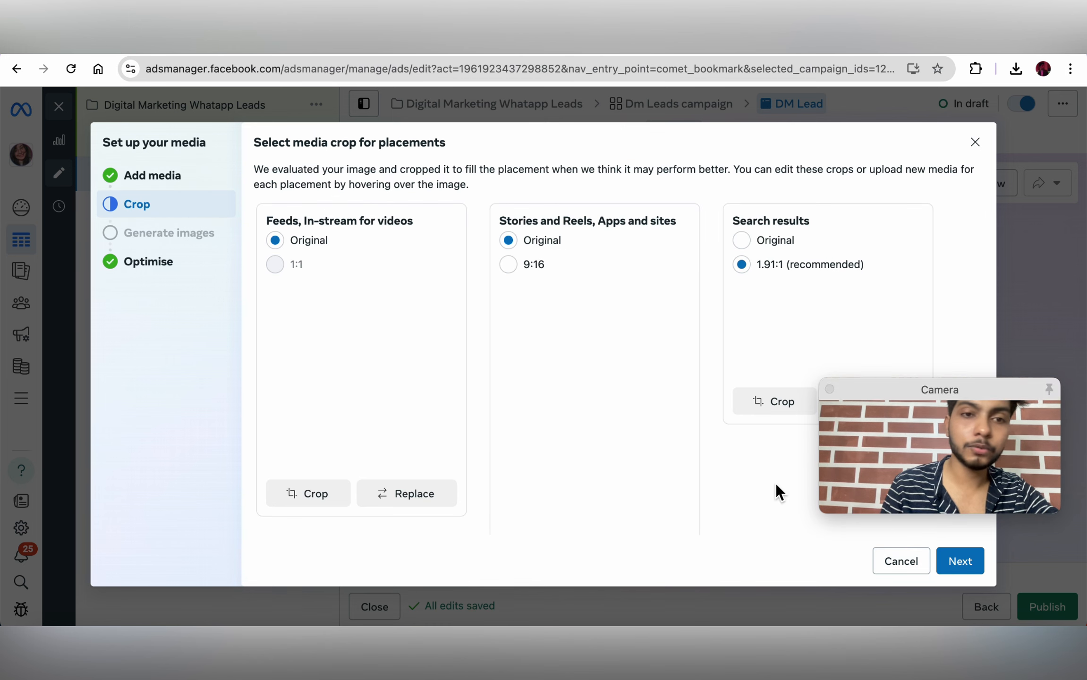
# Step: Keep the original crop for search results, skip AI generation, and finish with Expand image on
pyautogui.moveTo(946, 394); pyautogui.dragTo(841, 51)
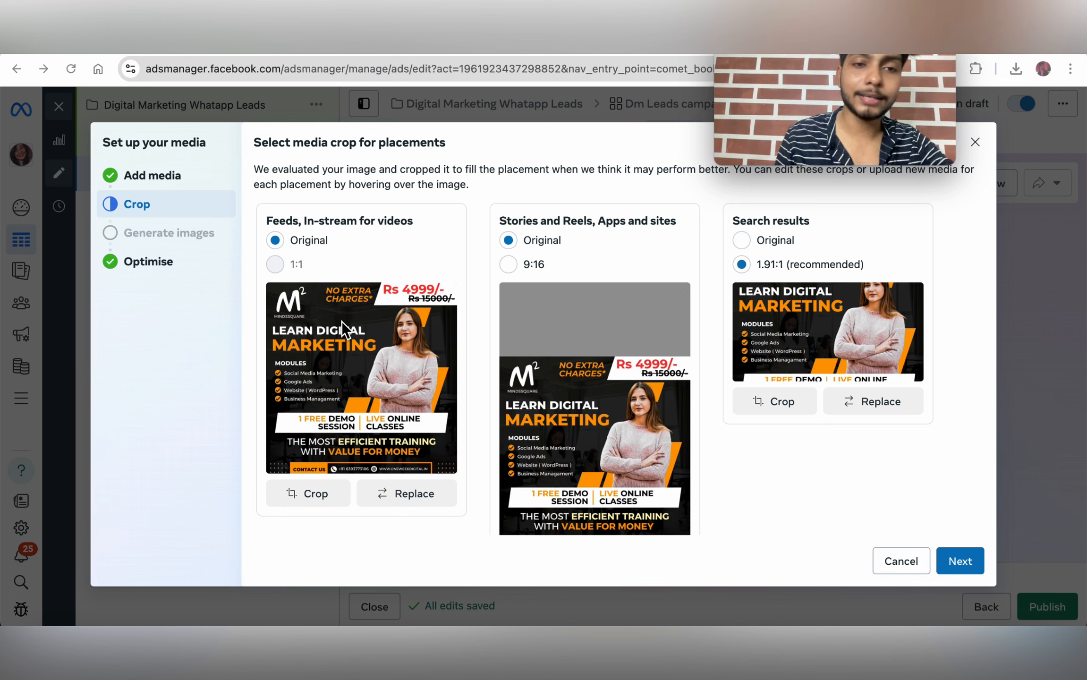
pyautogui.scroll(-2, 549, 406)
pyautogui.scroll(2, 549, 406)
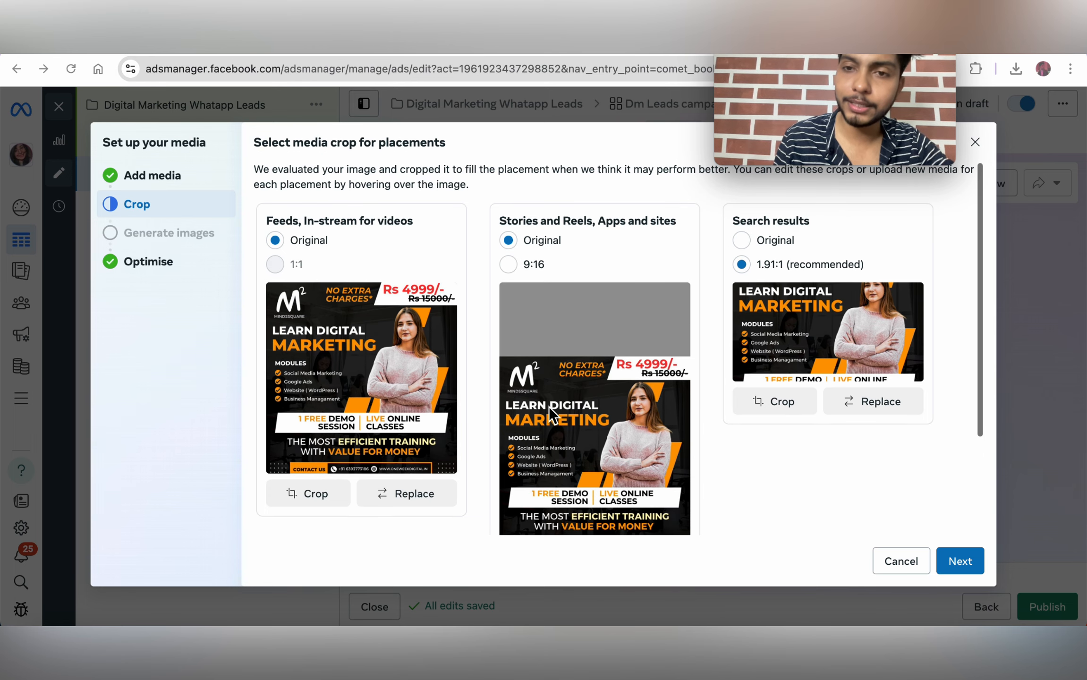
pyautogui.click(744, 240)
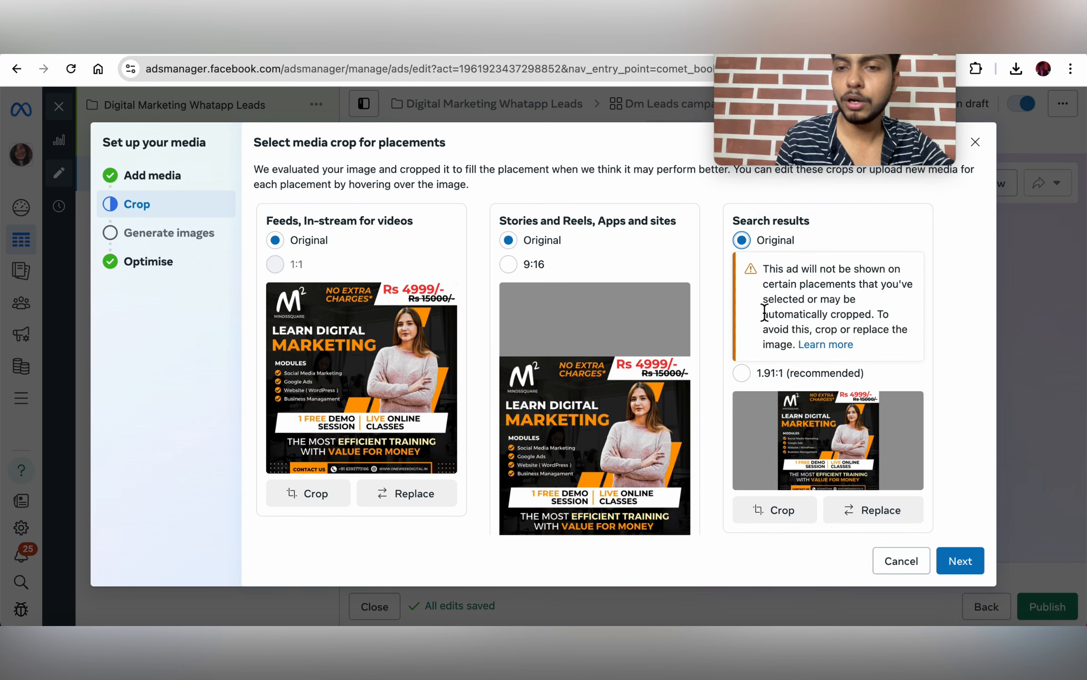
pyautogui.scroll(-2, 764, 310)
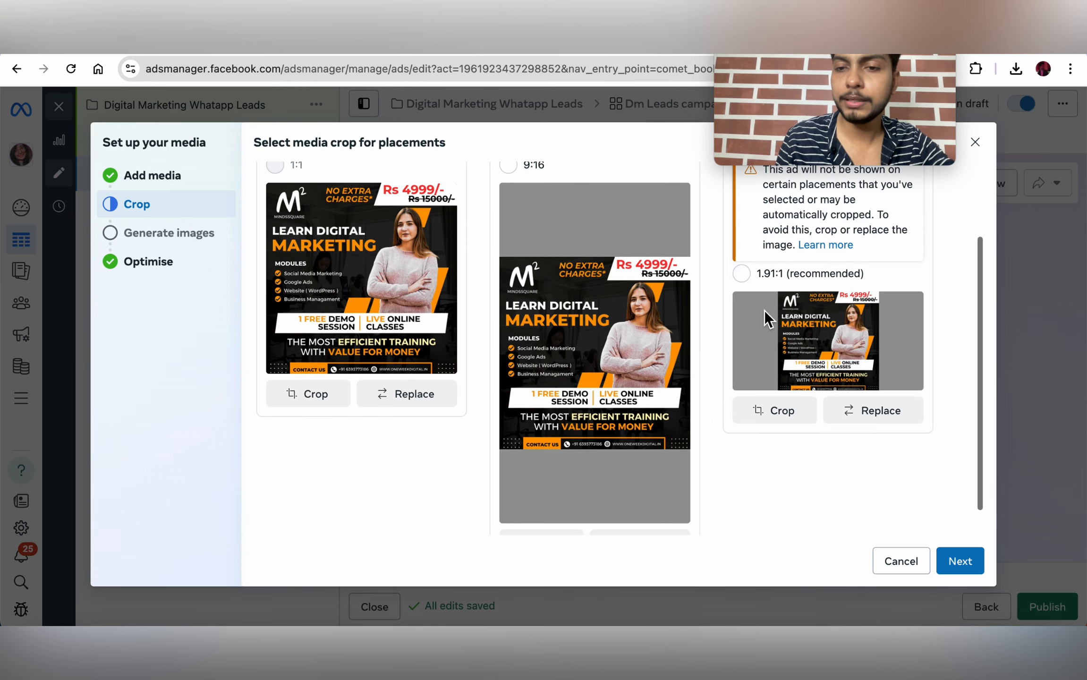
pyautogui.click(961, 567)
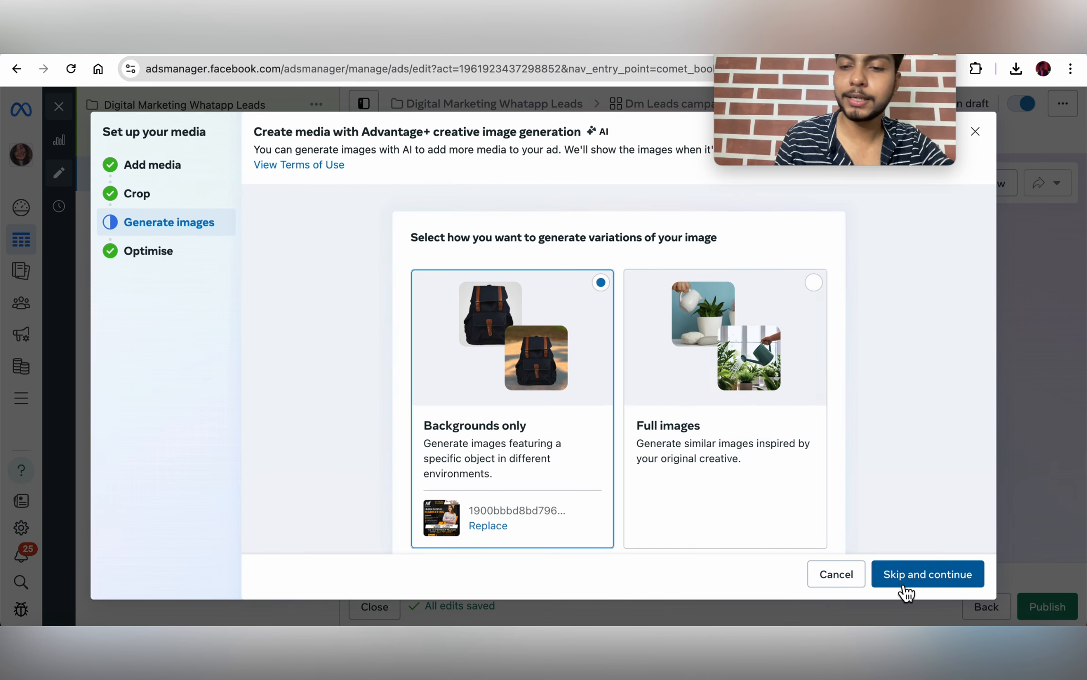
pyautogui.click(914, 591)
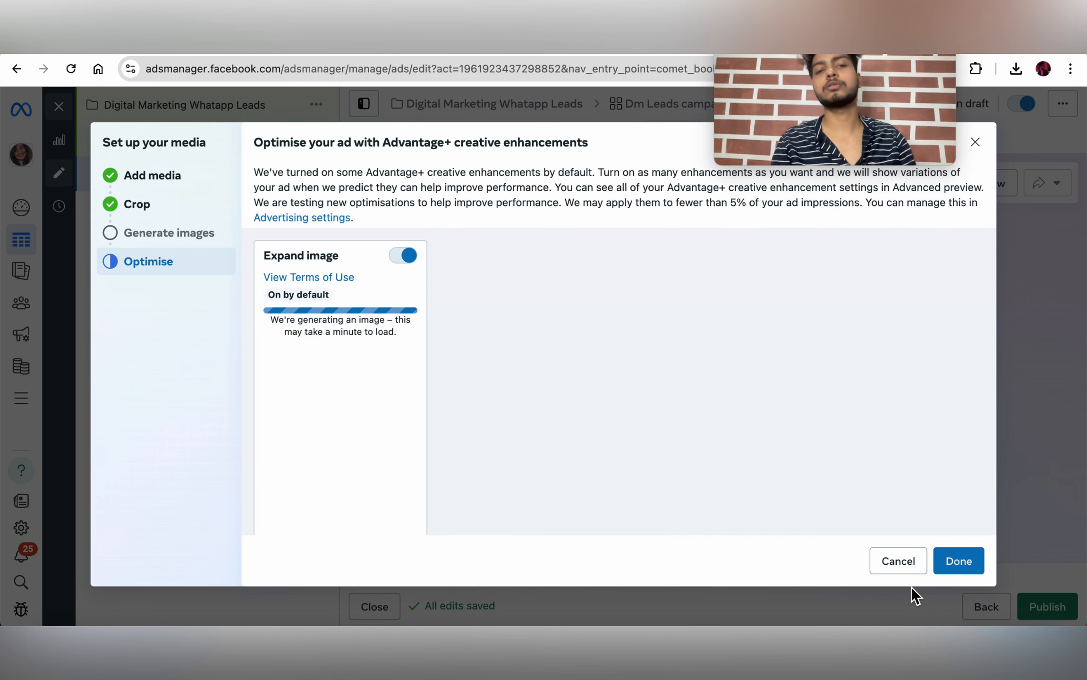
pyautogui.click(959, 561)
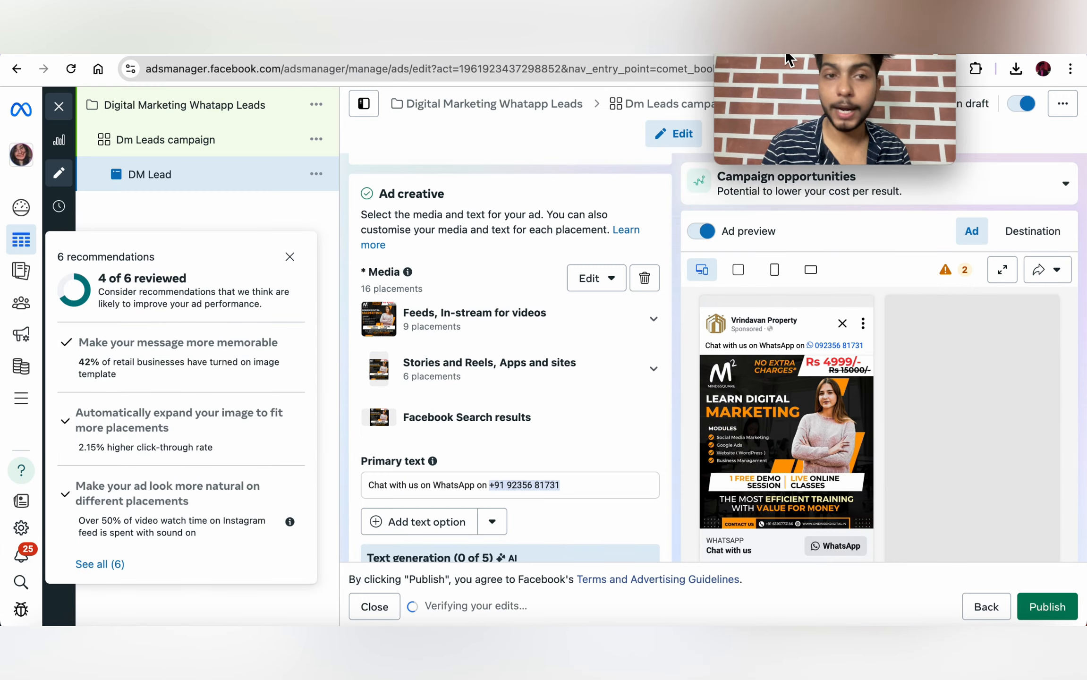
pyautogui.moveTo(785, 49); pyautogui.dragTo(165, 210)
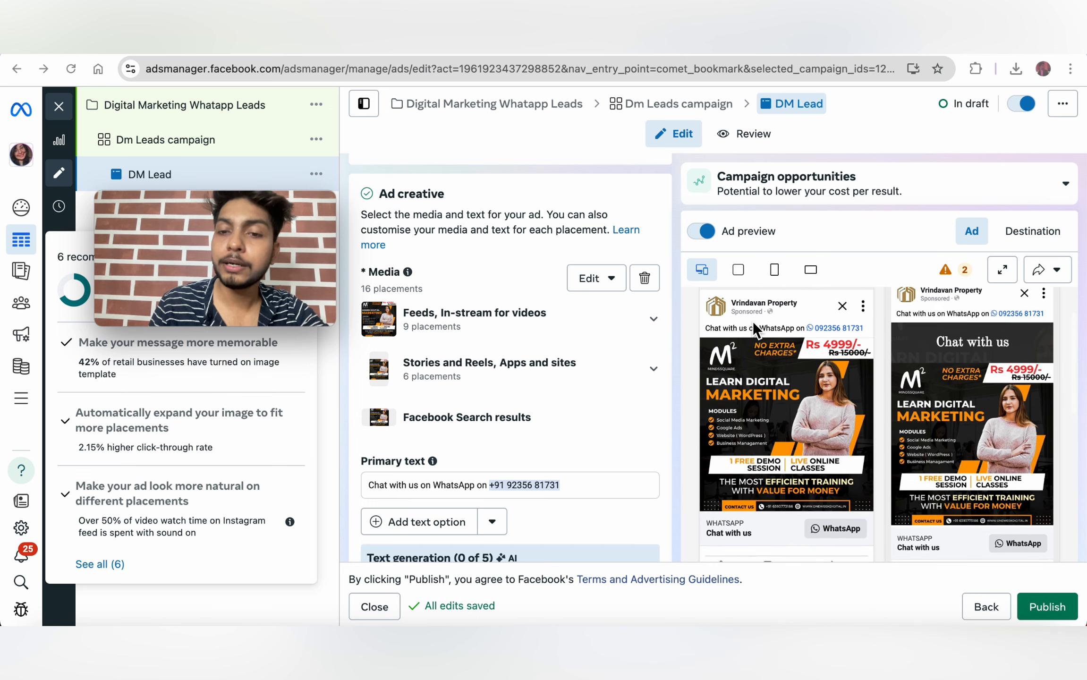
pyautogui.scroll(-2, 732, 376)
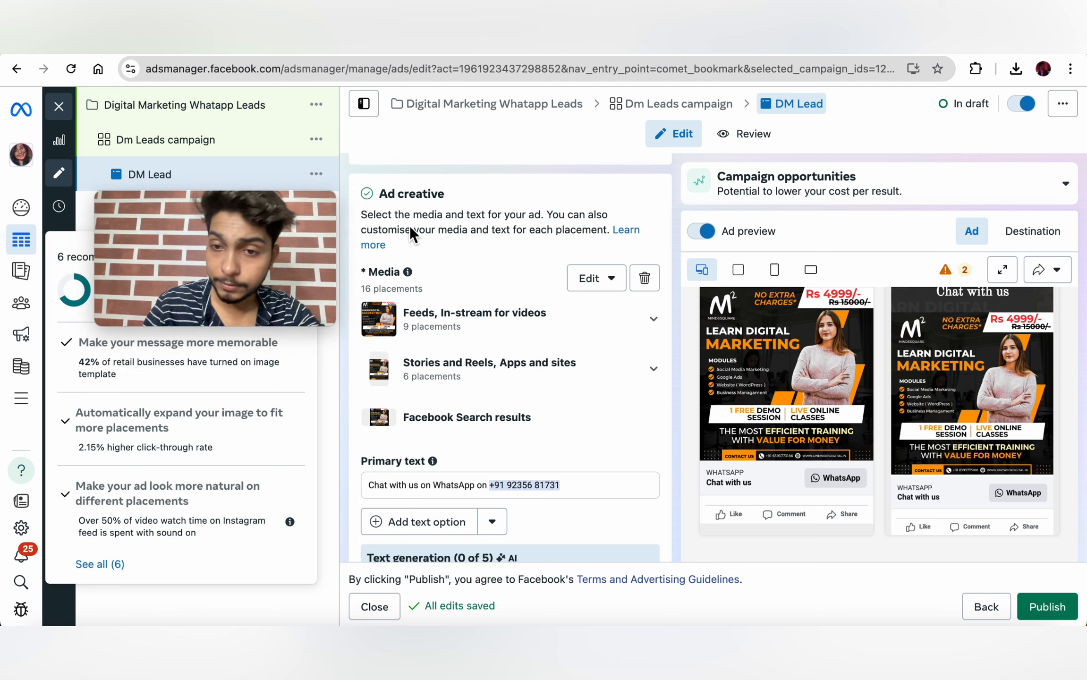
pyautogui.moveTo(175, 201); pyautogui.dragTo(852, 386)
pyautogui.scroll(-3, 798, 302)
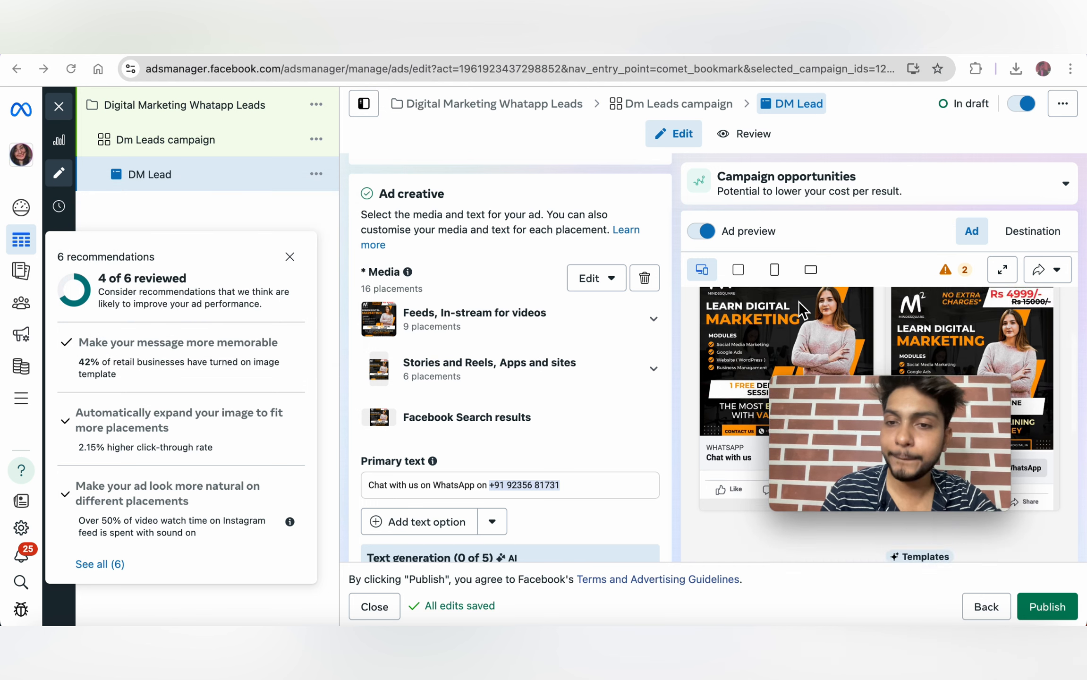
pyautogui.scroll(-5, 548, 337)
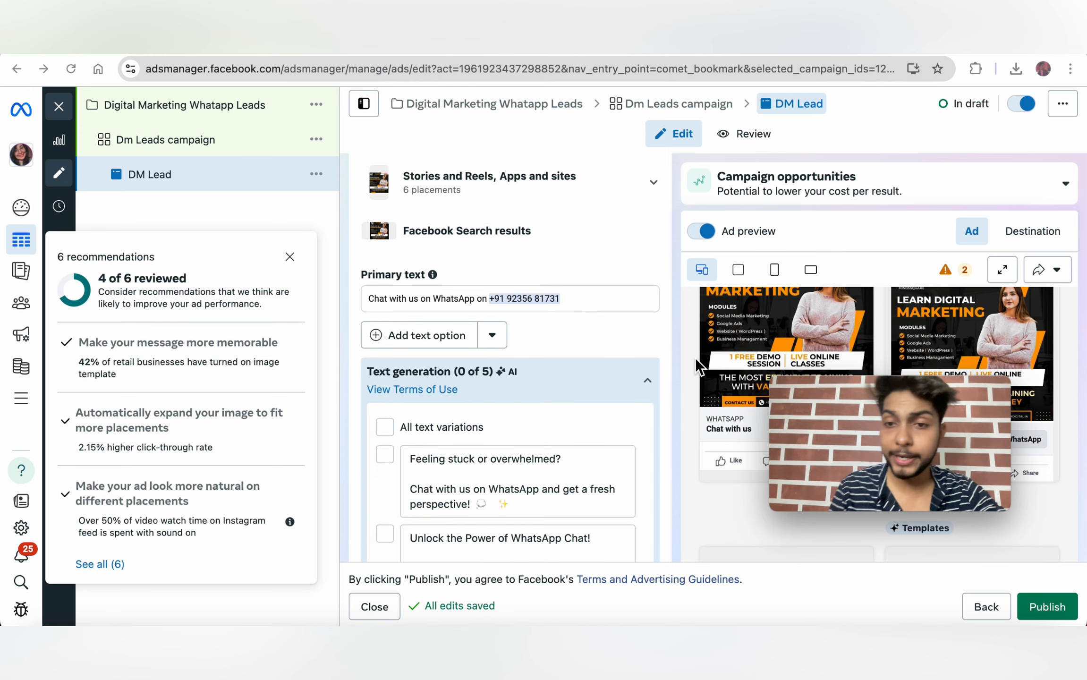
pyautogui.moveTo(830, 391)
pyautogui.moveTo(830, 390); pyautogui.dragTo(908, 503)
pyautogui.scroll(5, 740, 342)
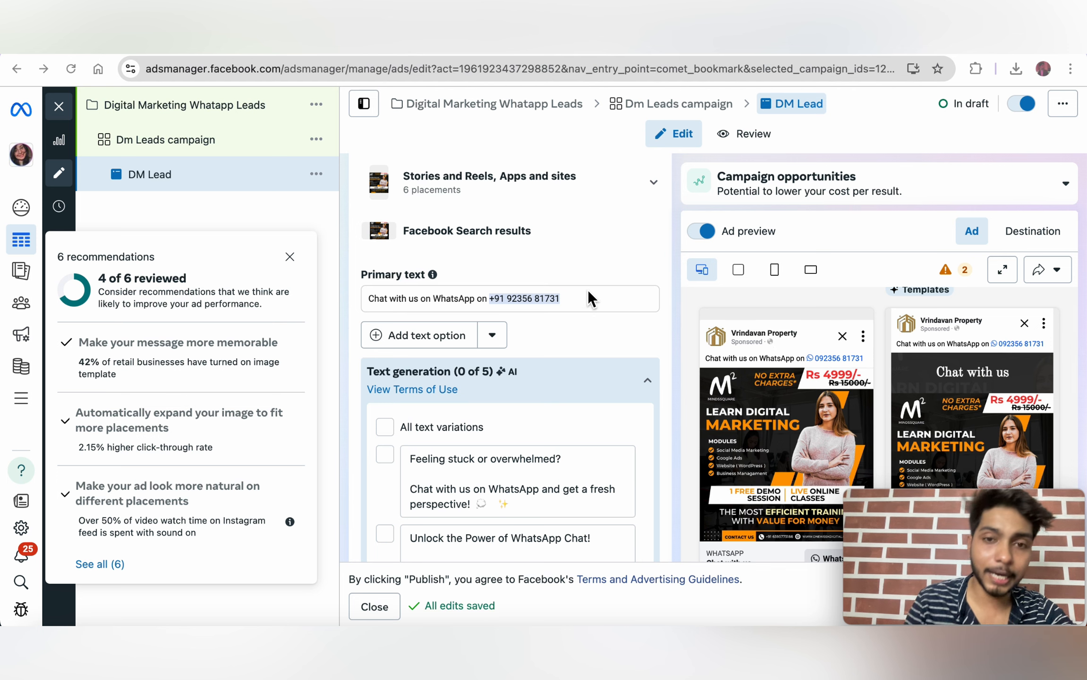
# Step: Clear the DM Lead ad's old primary text and type the 'best Digital Marketing Course' message
pyautogui.doubleClick(551, 298)
pyautogui.press('super+a')
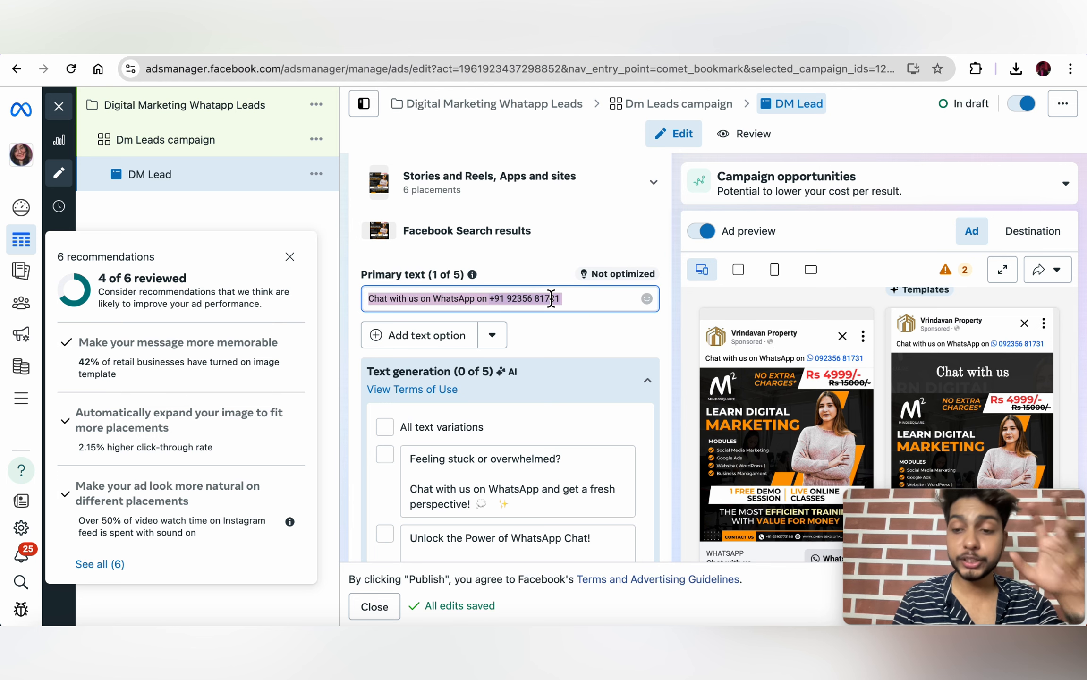
pyautogui.press('BackSpace')
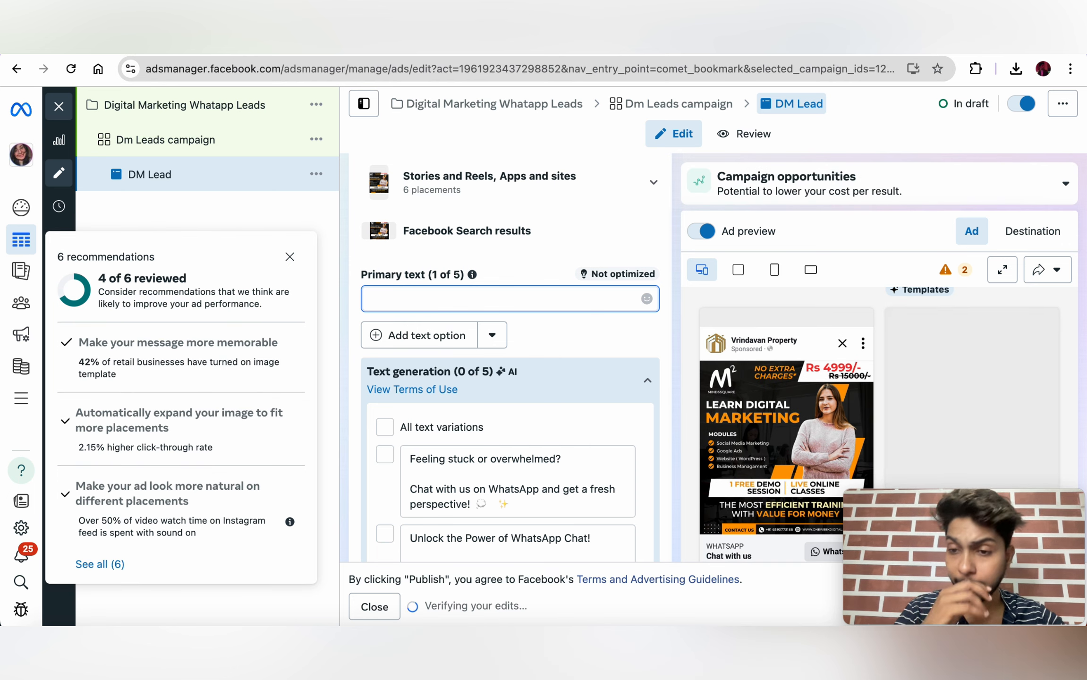
pyautogui.write('I')
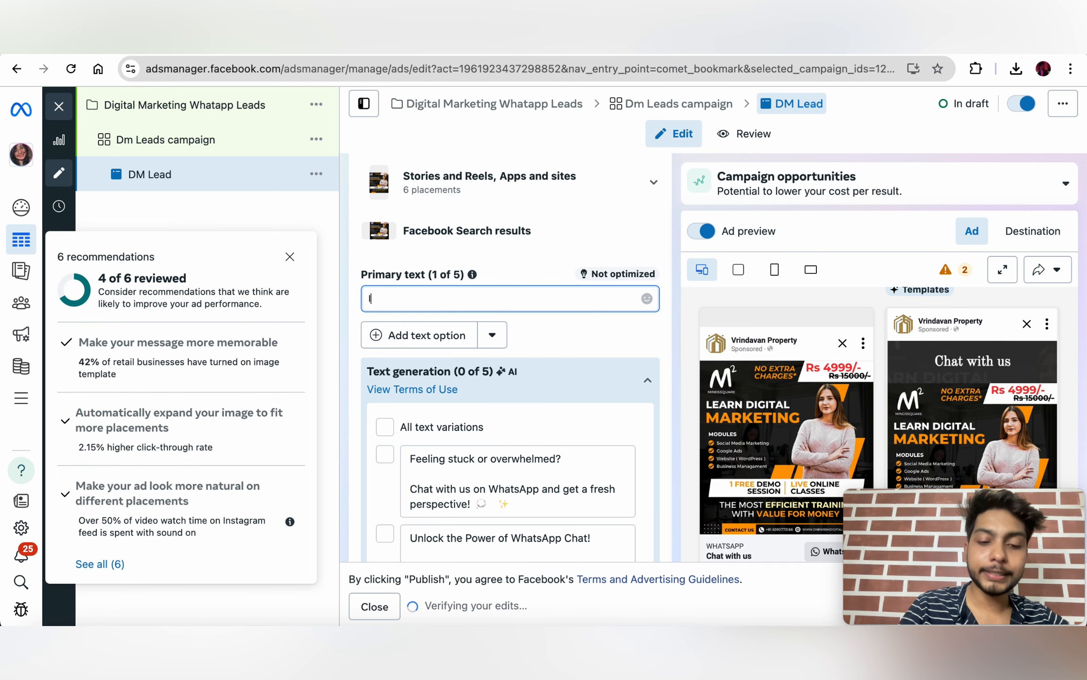
pyautogui.write('f You ')
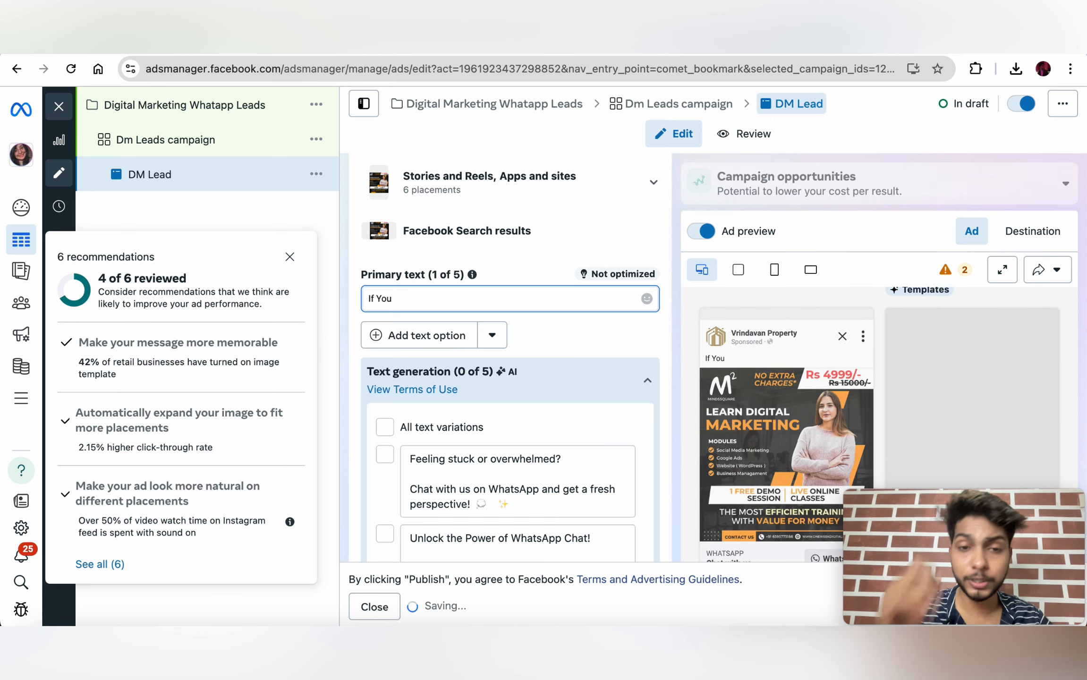
pyautogui.write('Lo')
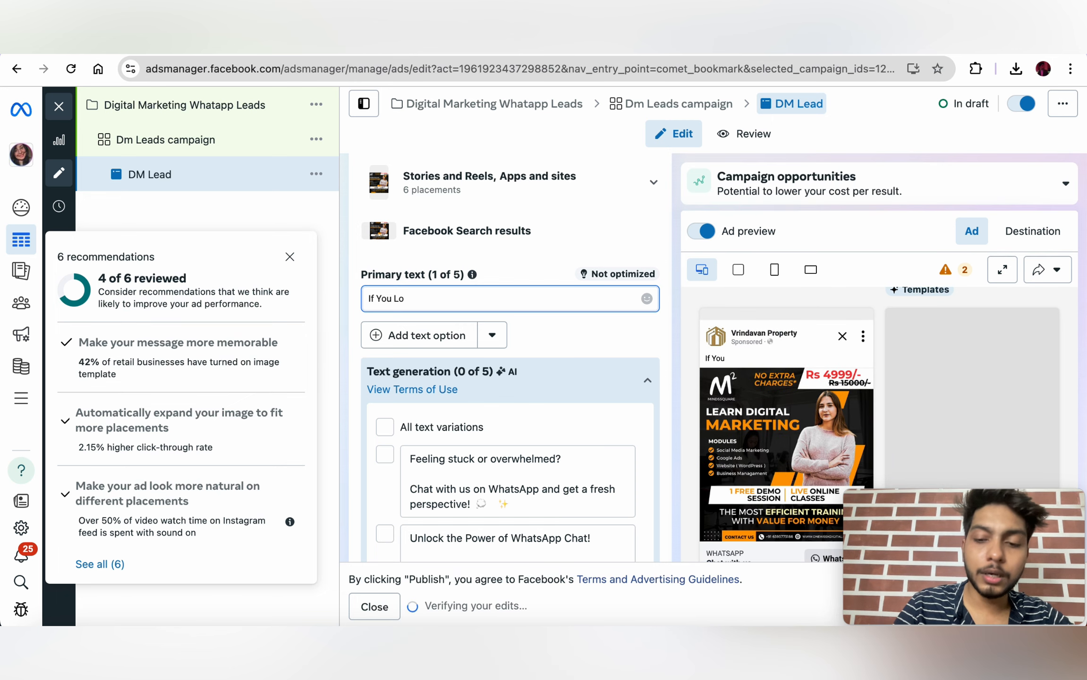
pyautogui.write('kking fo')
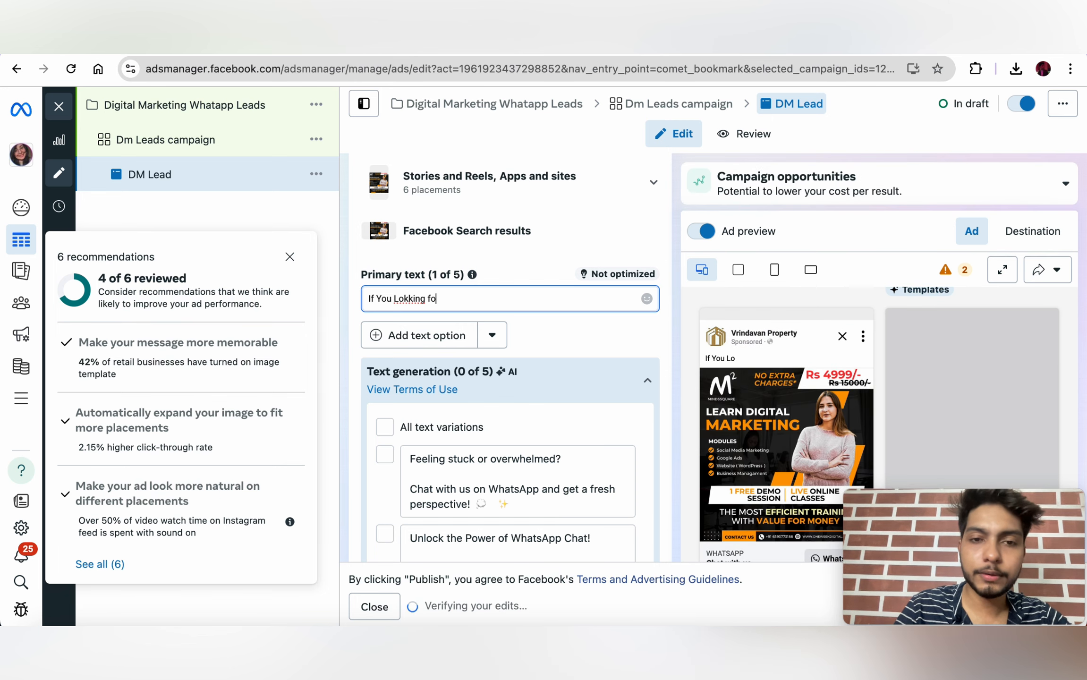
pyautogui.write('r best')
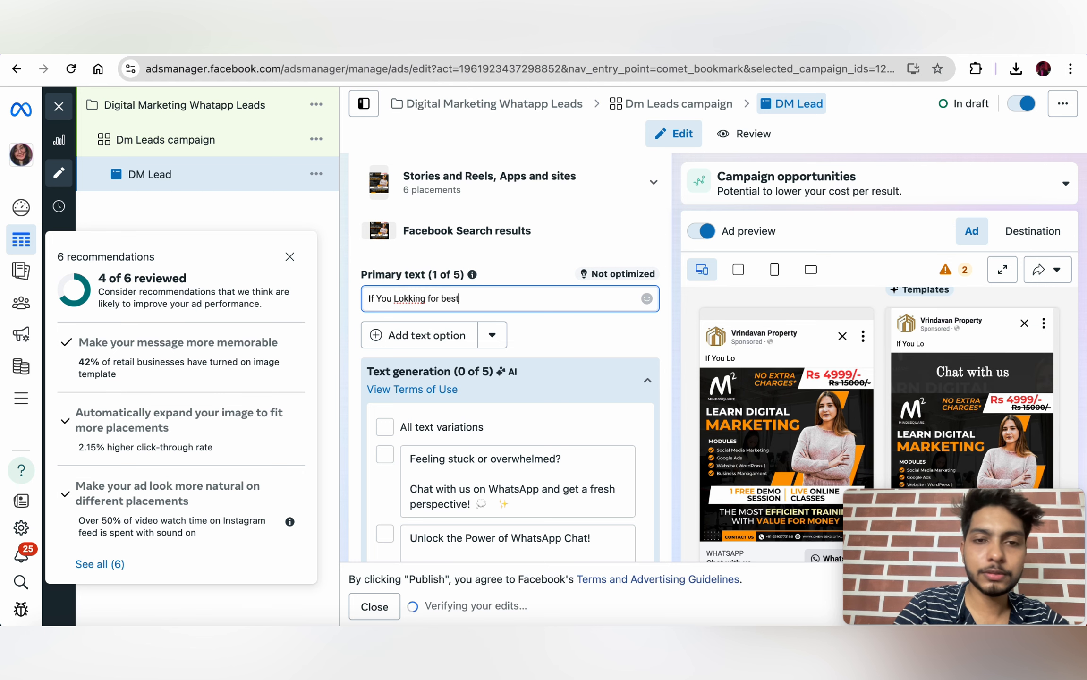
pyautogui.write(' Digital Marketing')
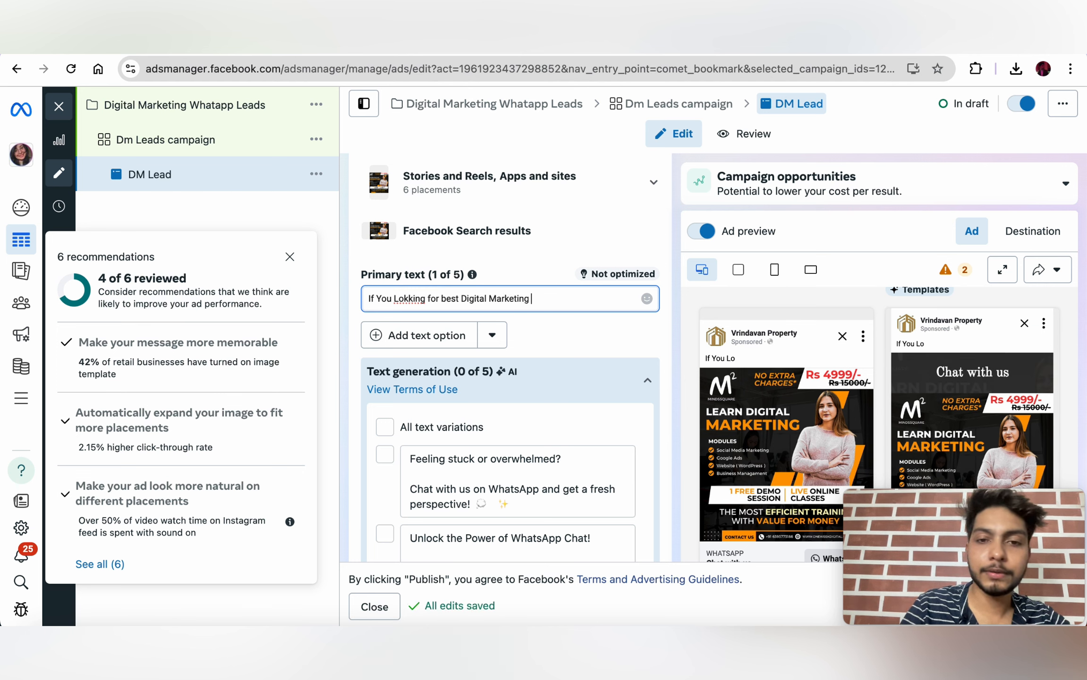
pyautogui.write(' Course you are at the ri')
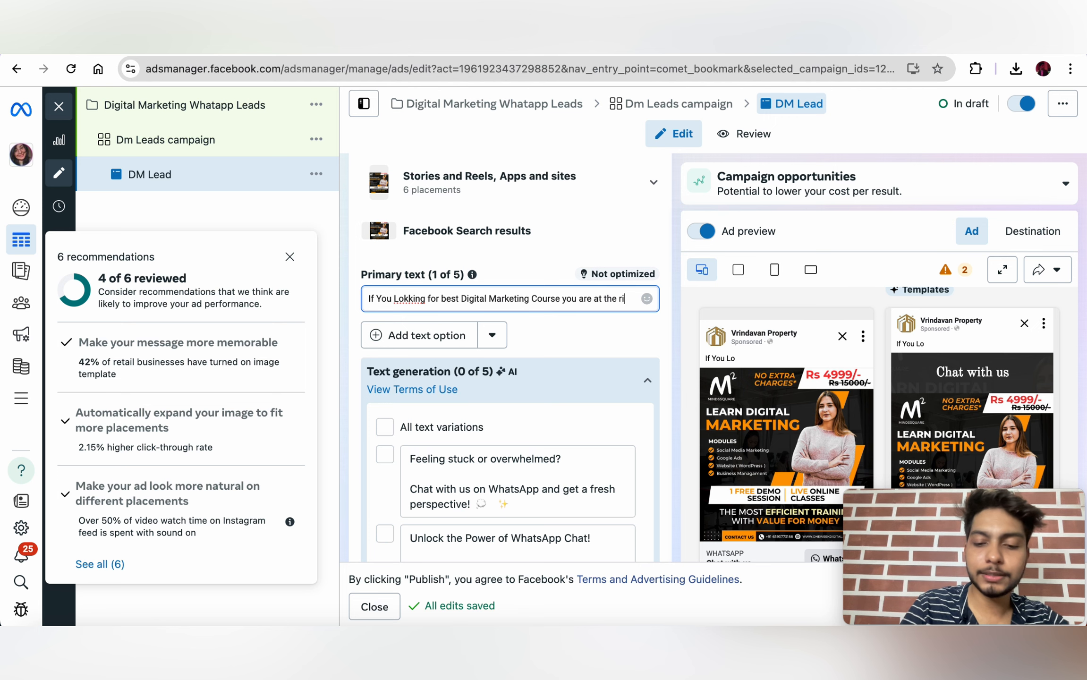
pyautogui.write('place')
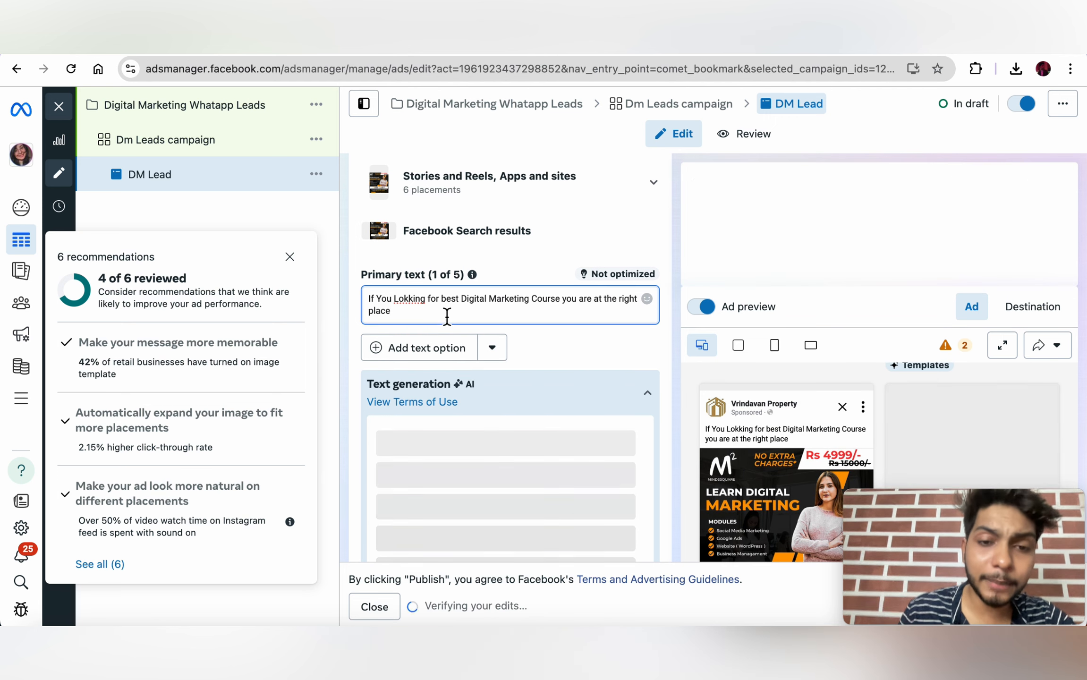
# Step: Select the second AI text suggestion about learning the best digital marketing skills
pyautogui.scroll(-1, 511, 354)
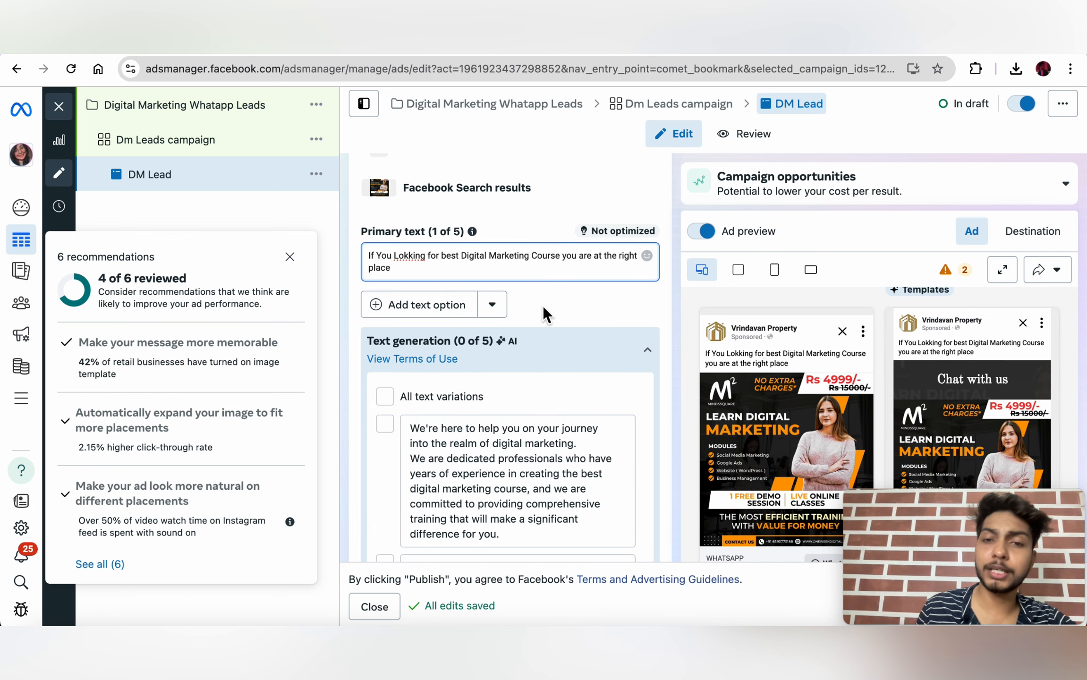
pyautogui.scroll(-3, 542, 306)
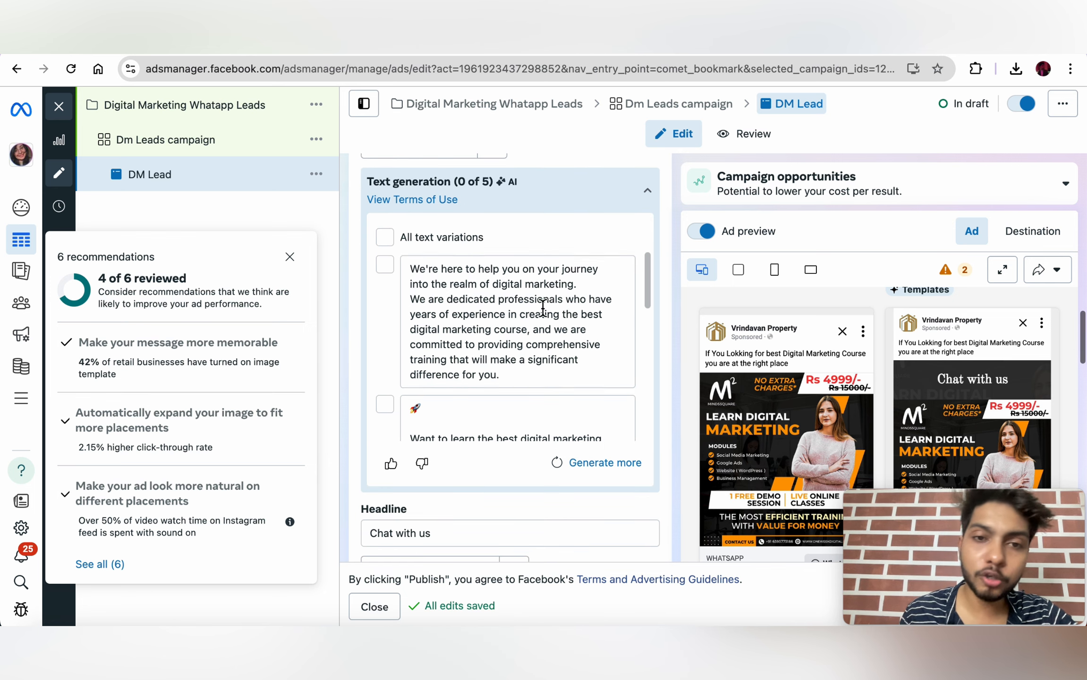
pyautogui.scroll(-4, 455, 315)
pyautogui.scroll(3, 457, 315)
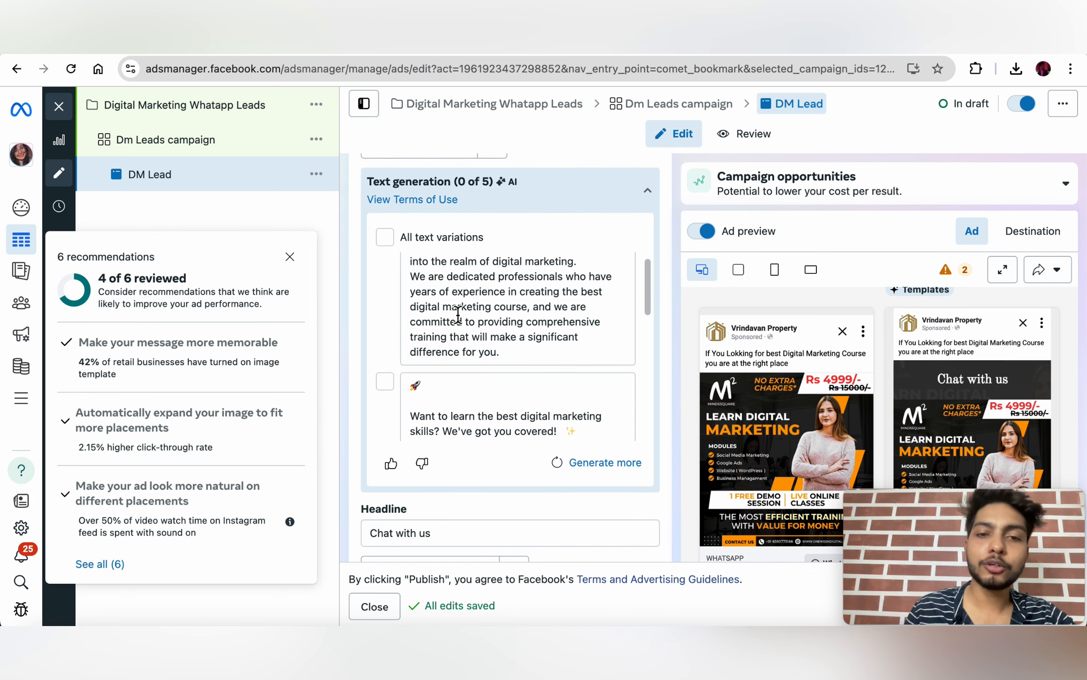
pyautogui.scroll(1, 458, 315)
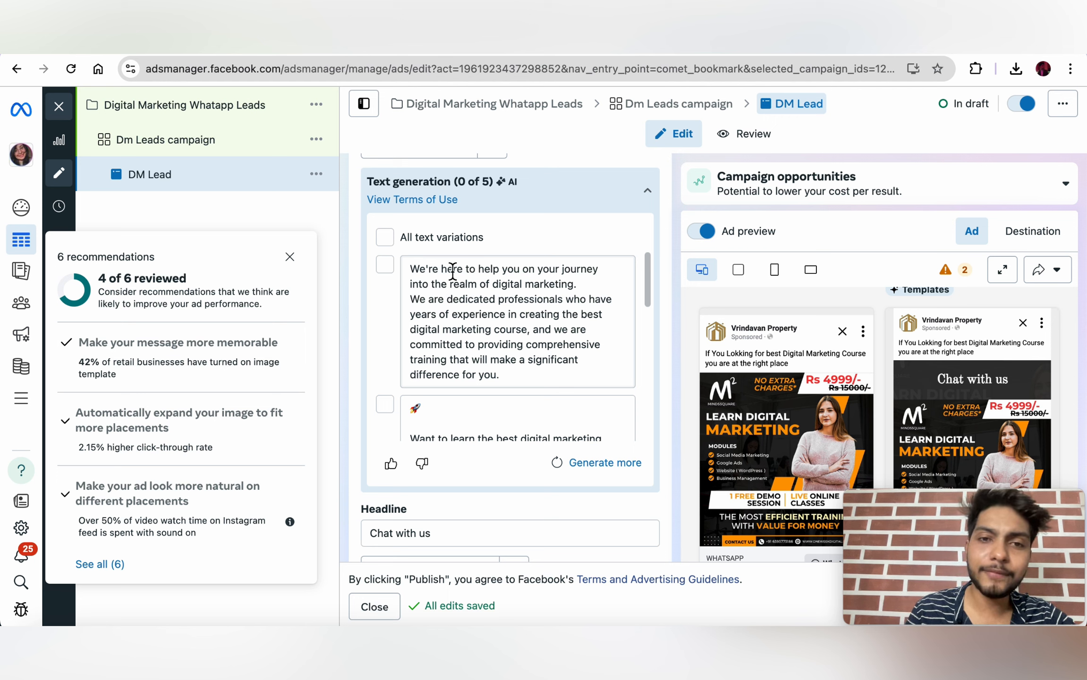
pyautogui.scroll(3, 477, 262)
pyautogui.scroll(-2, 561, 290)
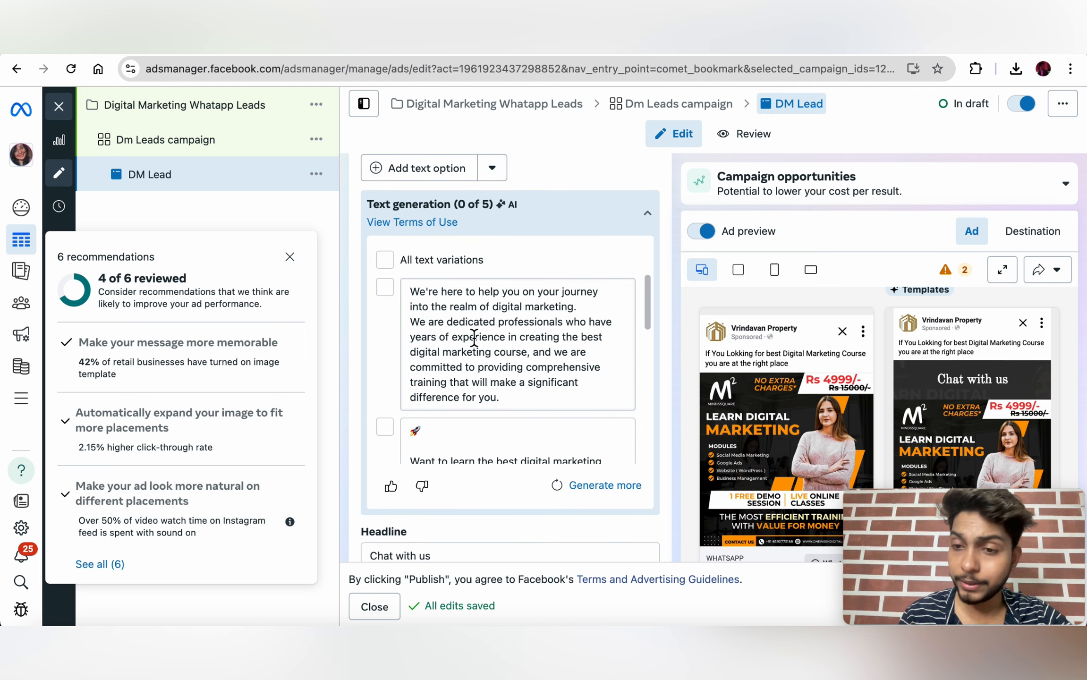
pyautogui.scroll(-2, 473, 337)
pyautogui.scroll(2, 477, 344)
pyautogui.scroll(-4, 474, 339)
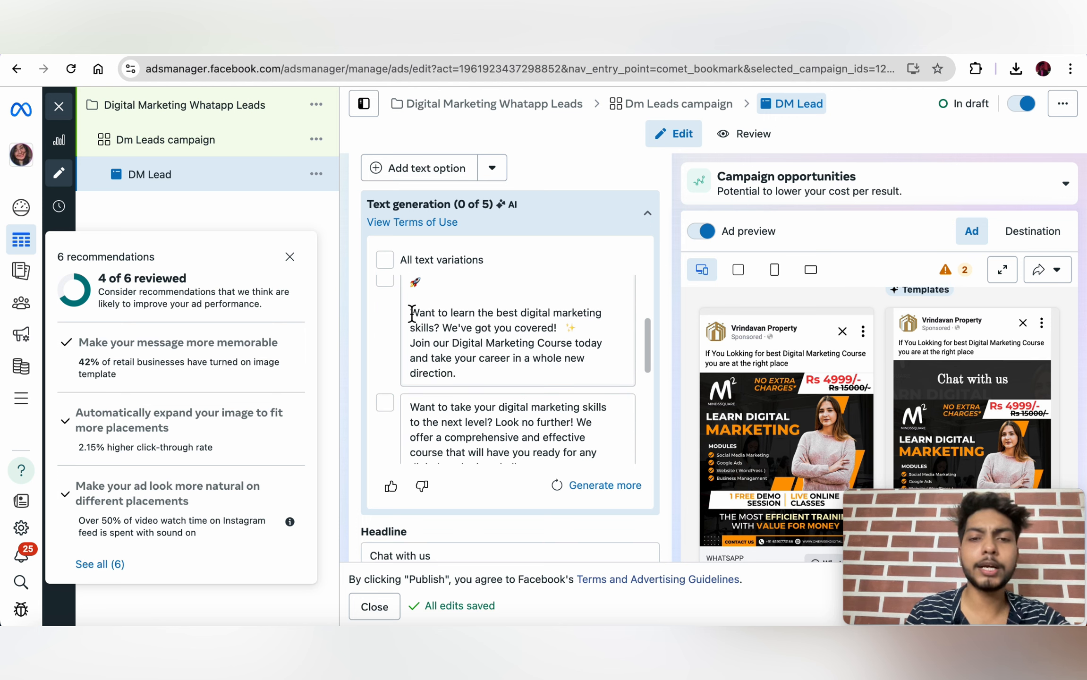
pyautogui.moveTo(411, 313); pyautogui.dragTo(473, 382)
pyautogui.hotkey('ctrl', 'c')
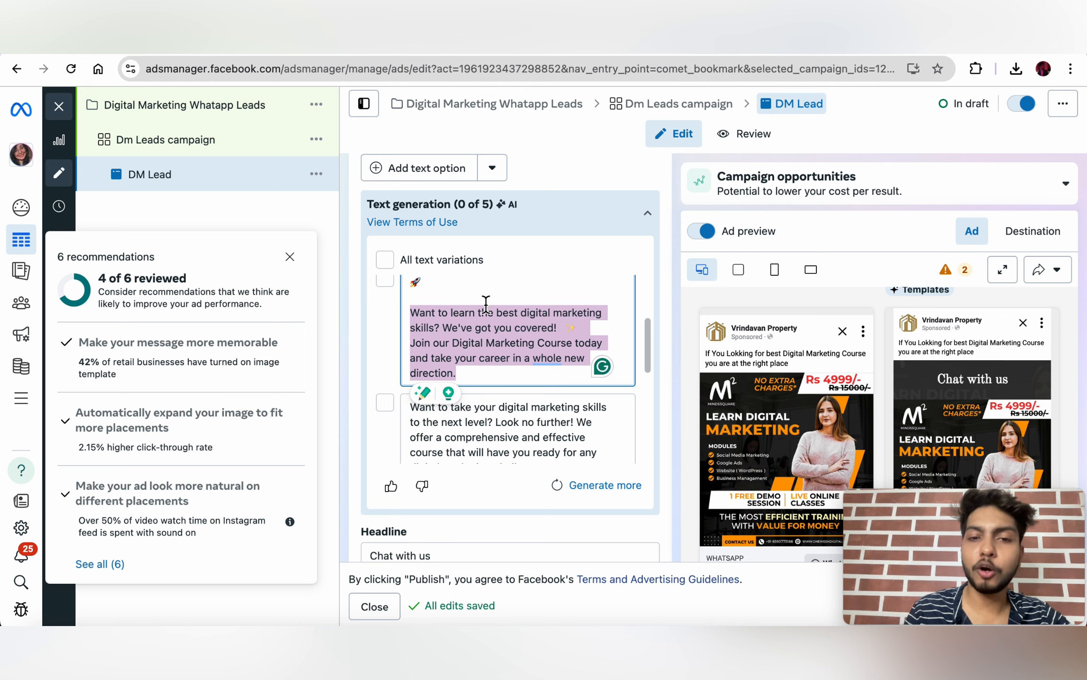
# Step: Replace the primary text with the copied 'Want to learn the best digital marketing skills?' suggestion
pyautogui.scroll(3, 489, 308)
pyautogui.scroll(2, 548, 269)
pyautogui.scroll(3, 548, 269)
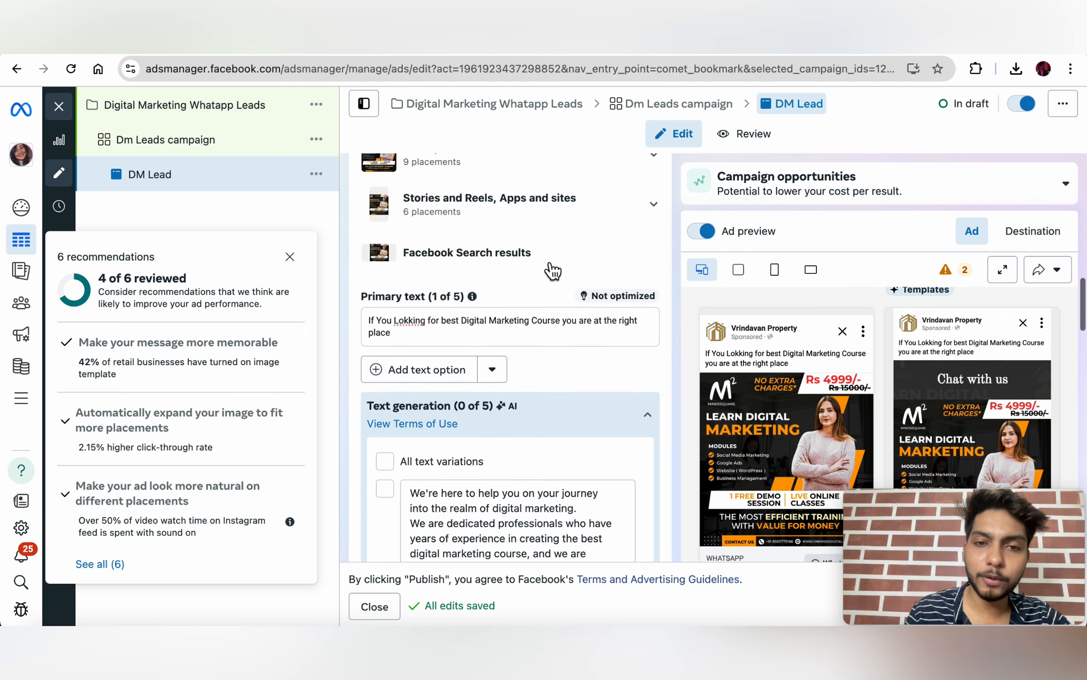
pyautogui.tripleClick(501, 359)
pyautogui.press('BackSpace')
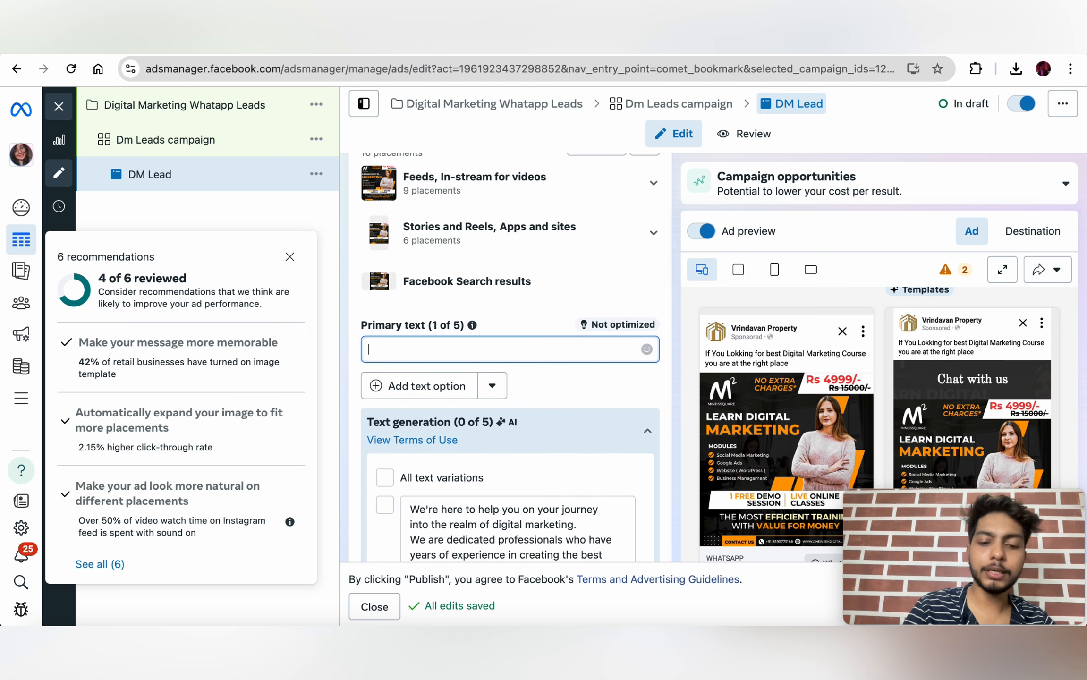
pyautogui.hotkey('ctrl', 'v')
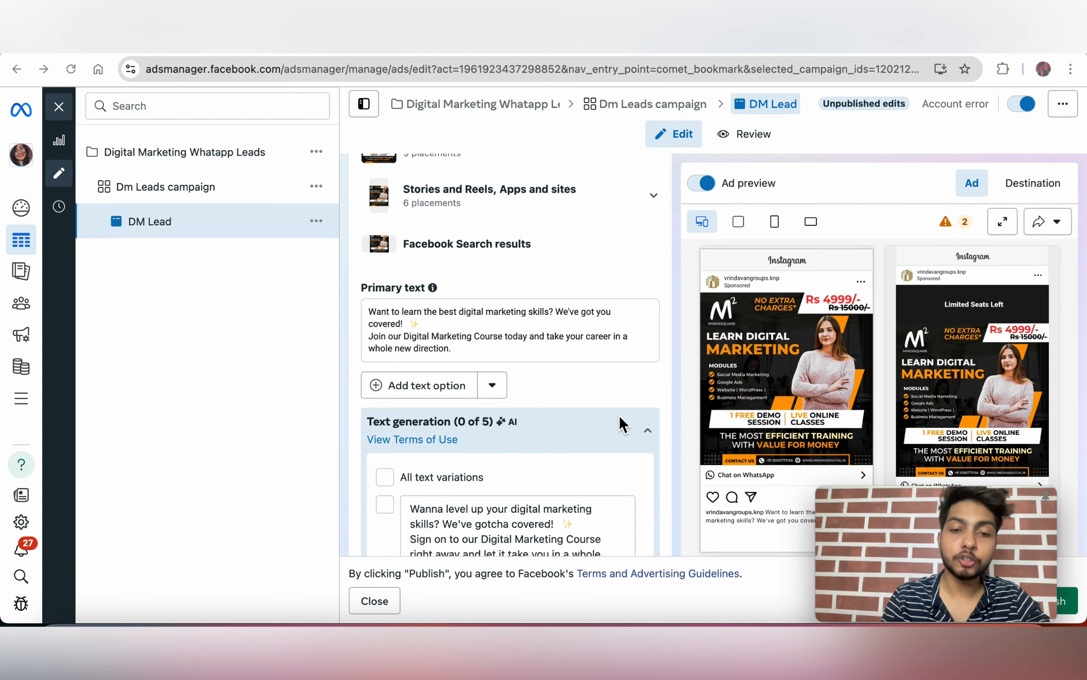
pyautogui.scroll(-10, 619, 415)
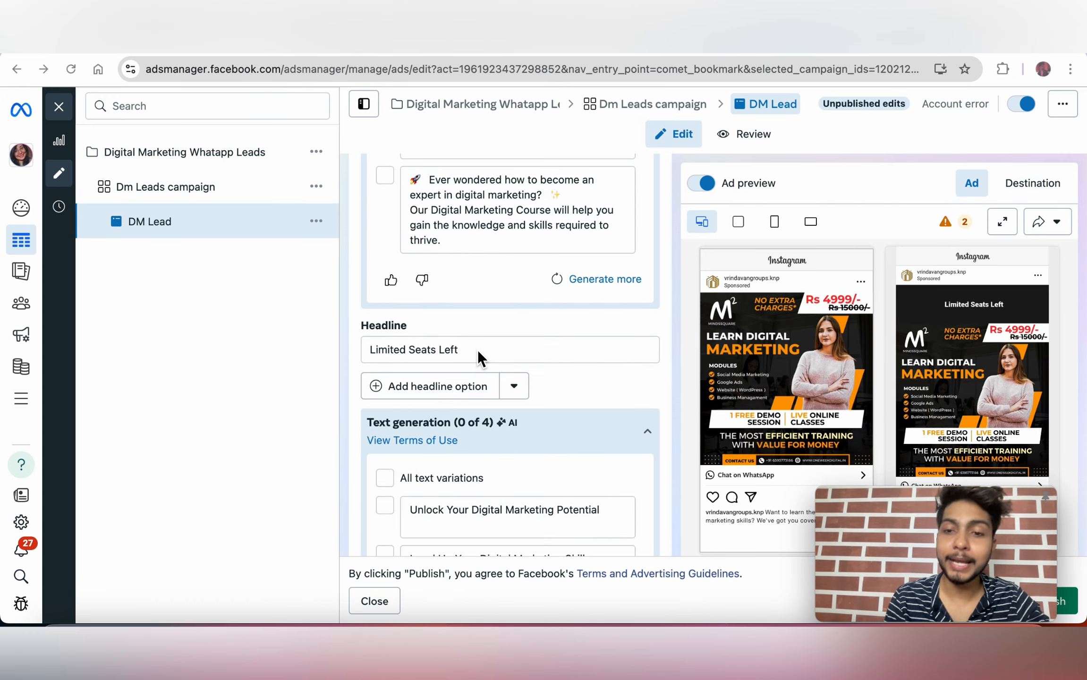
pyautogui.scroll(6, 734, 428)
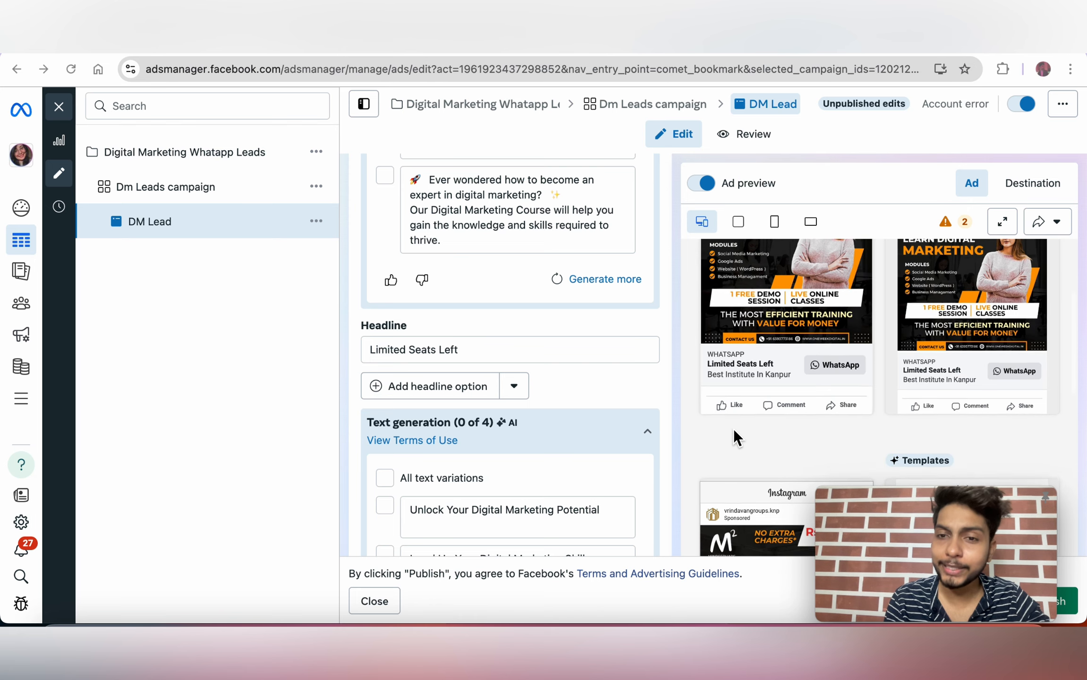
pyautogui.scroll(-1, 741, 416)
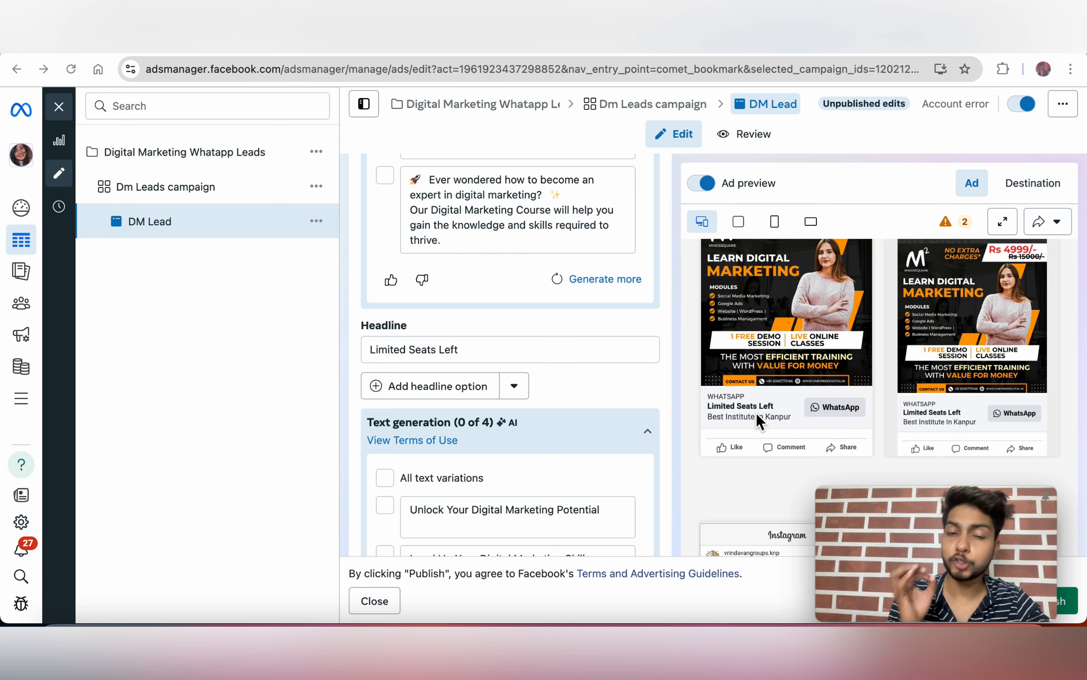
pyautogui.click(488, 352)
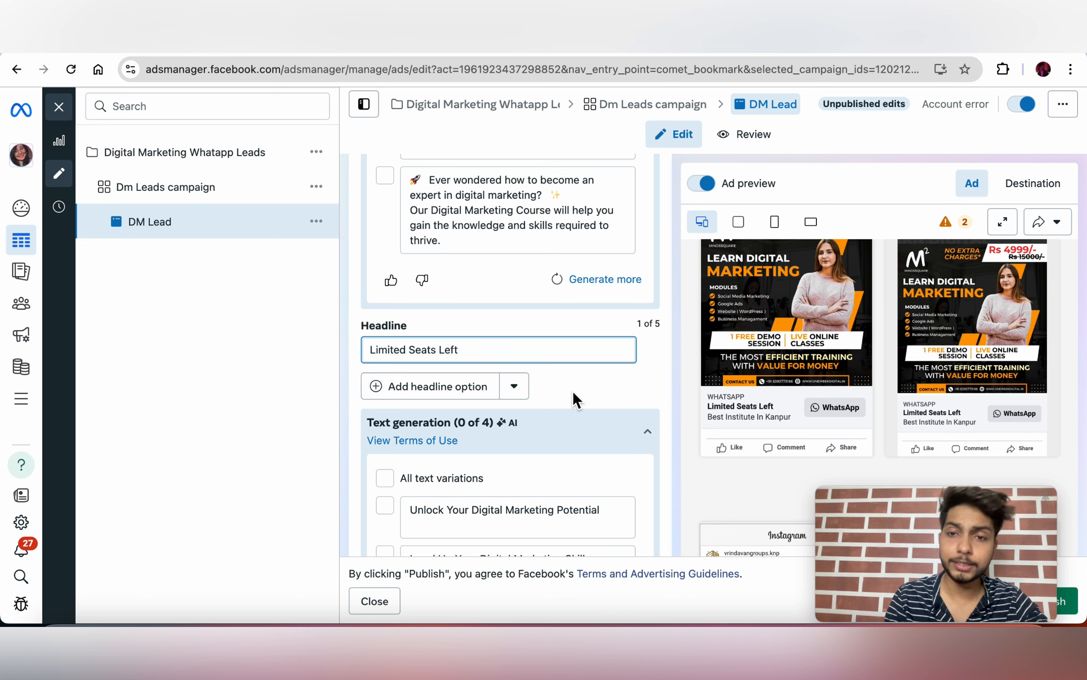
pyautogui.scroll(-1, 574, 393)
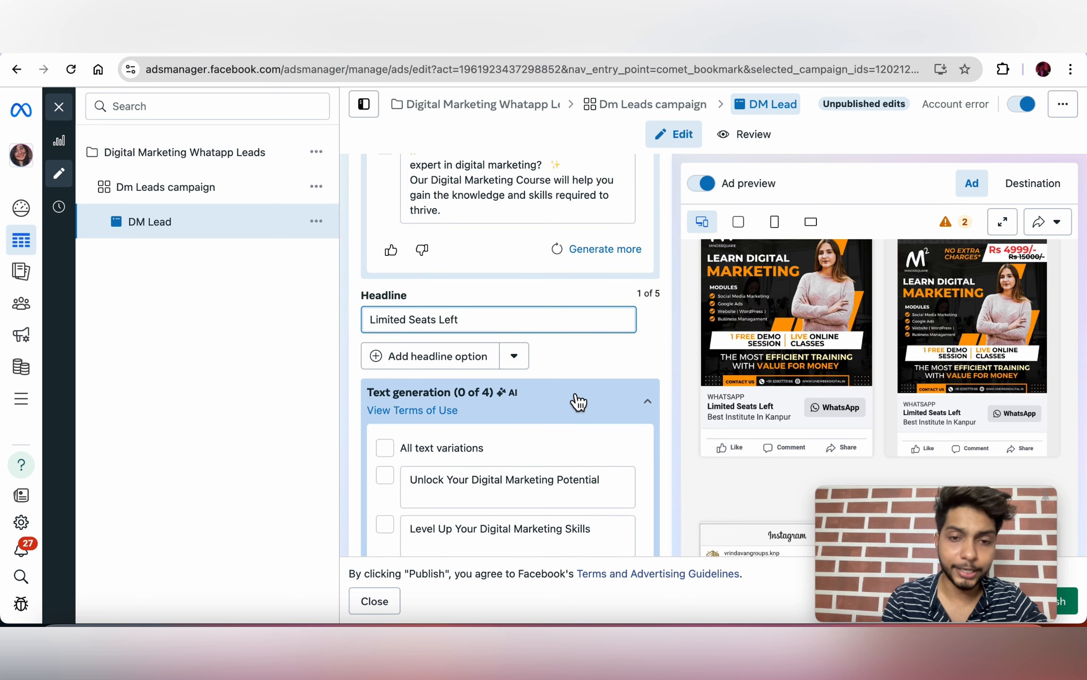
pyautogui.scroll(-1, 577, 401)
pyautogui.scroll(-1, 649, 326)
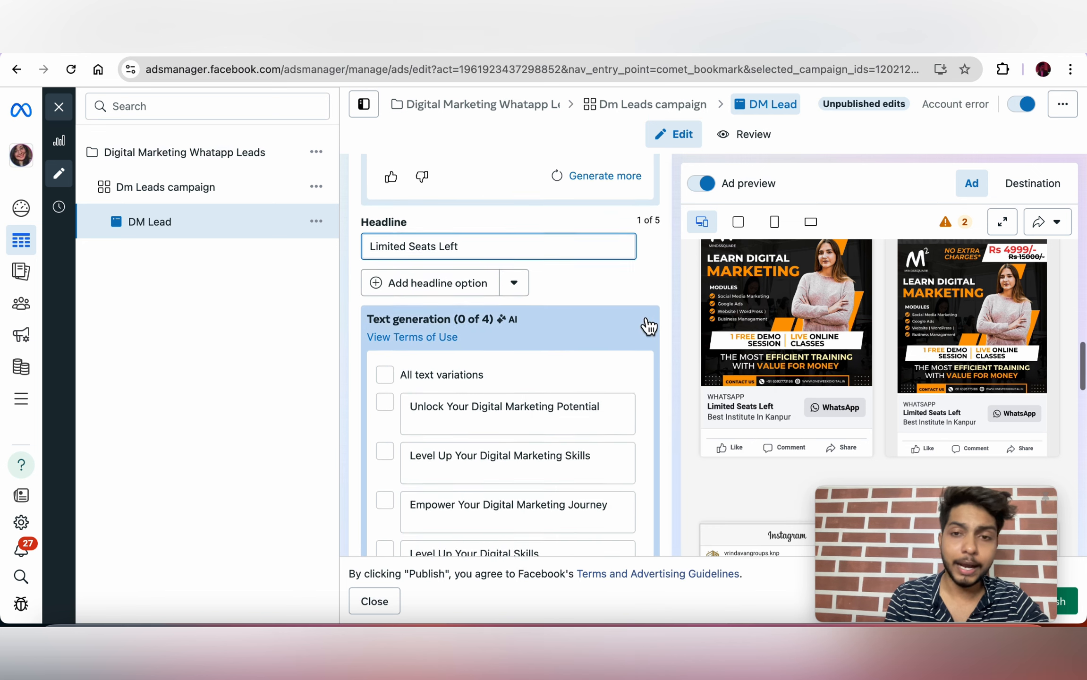
pyautogui.scroll(-1, 648, 325)
pyautogui.scroll(2, 765, 332)
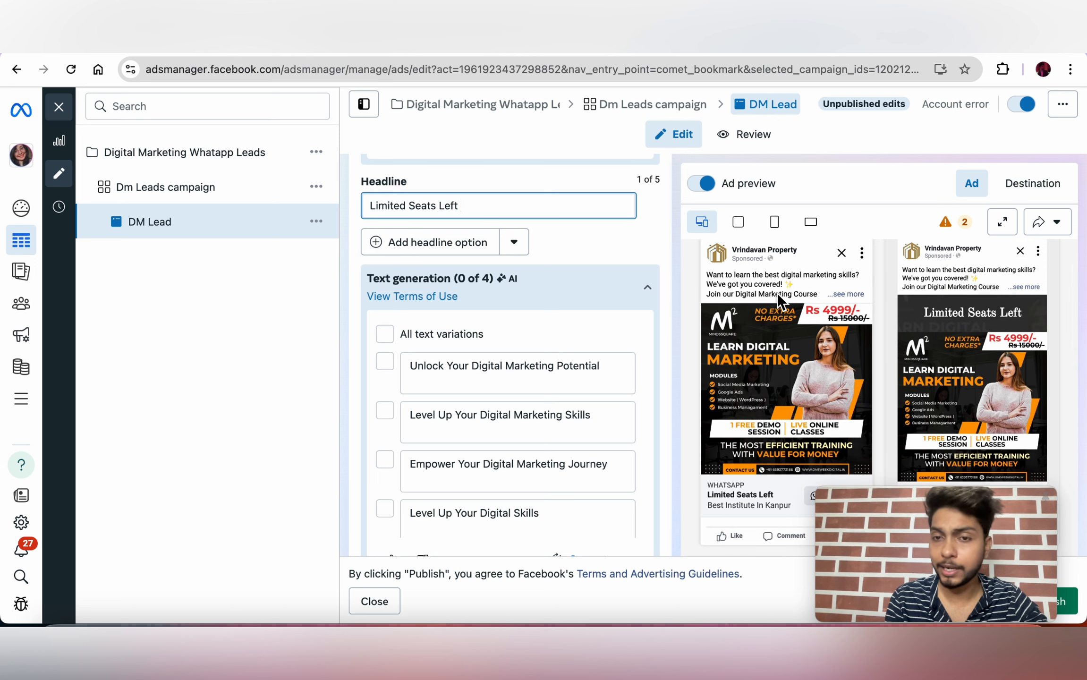
pyautogui.scroll(-2, 812, 293)
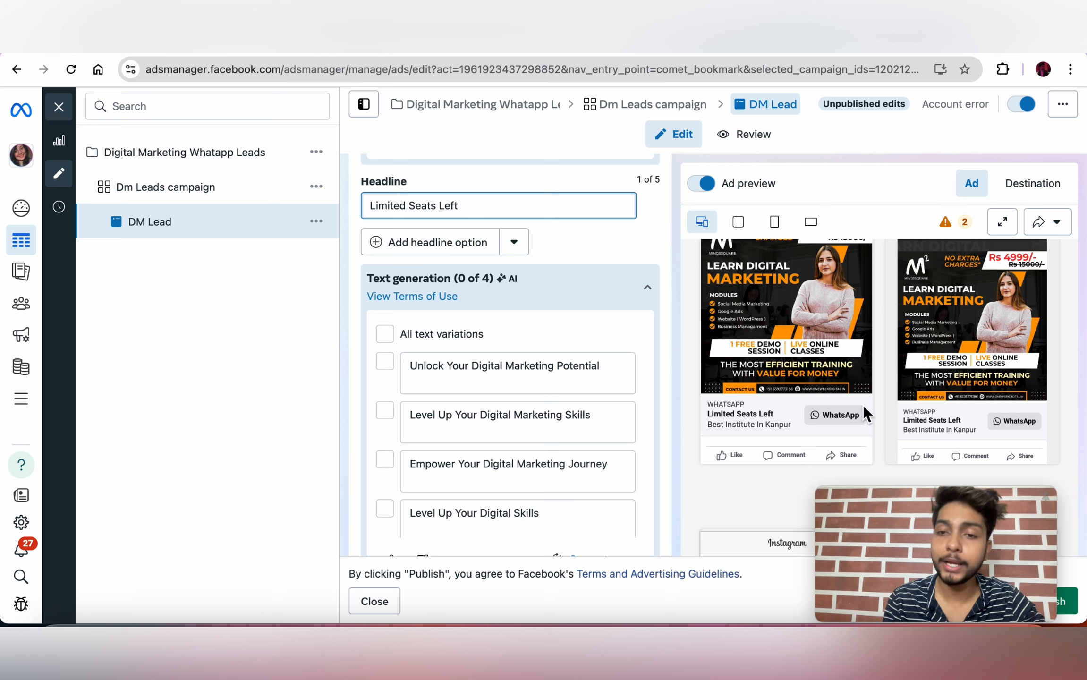
# Step: Scroll down the ad form to the Message template showing 'Start conversations 25/08/2024'
pyautogui.scroll(-3, 832, 418)
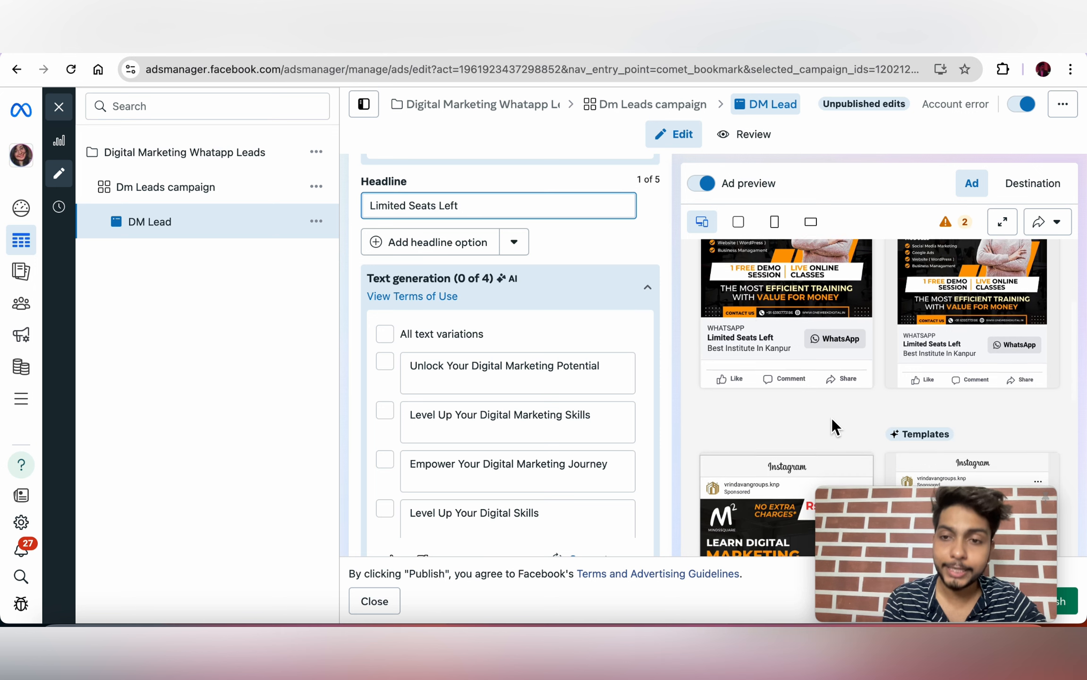
pyautogui.scroll(-5, 575, 305)
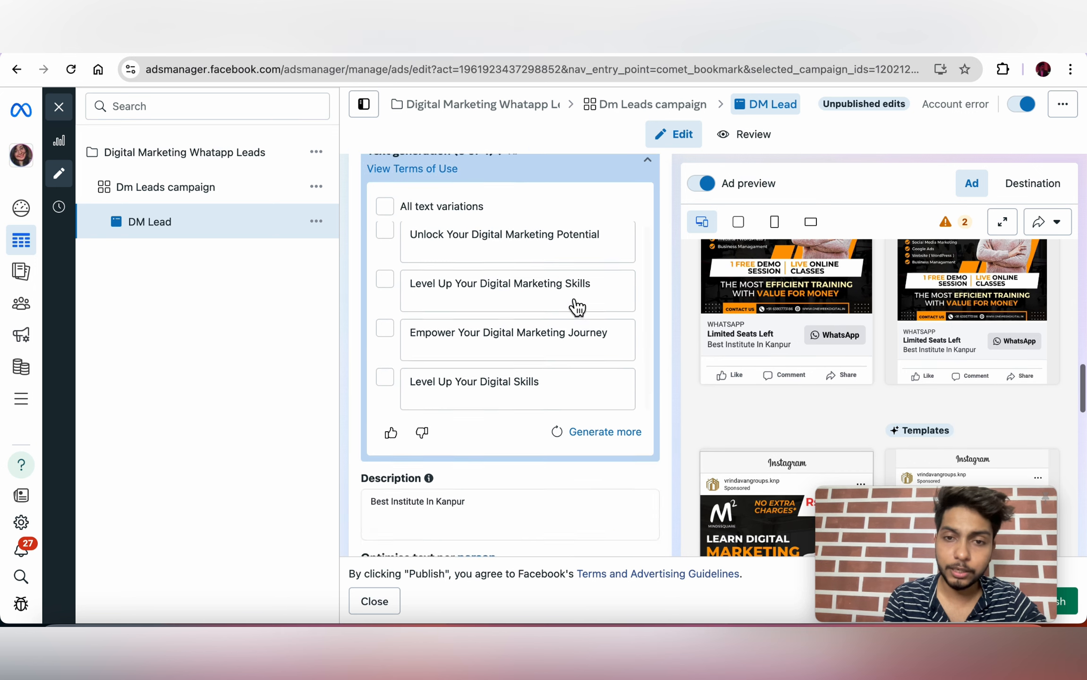
pyautogui.scroll(-5, 568, 310)
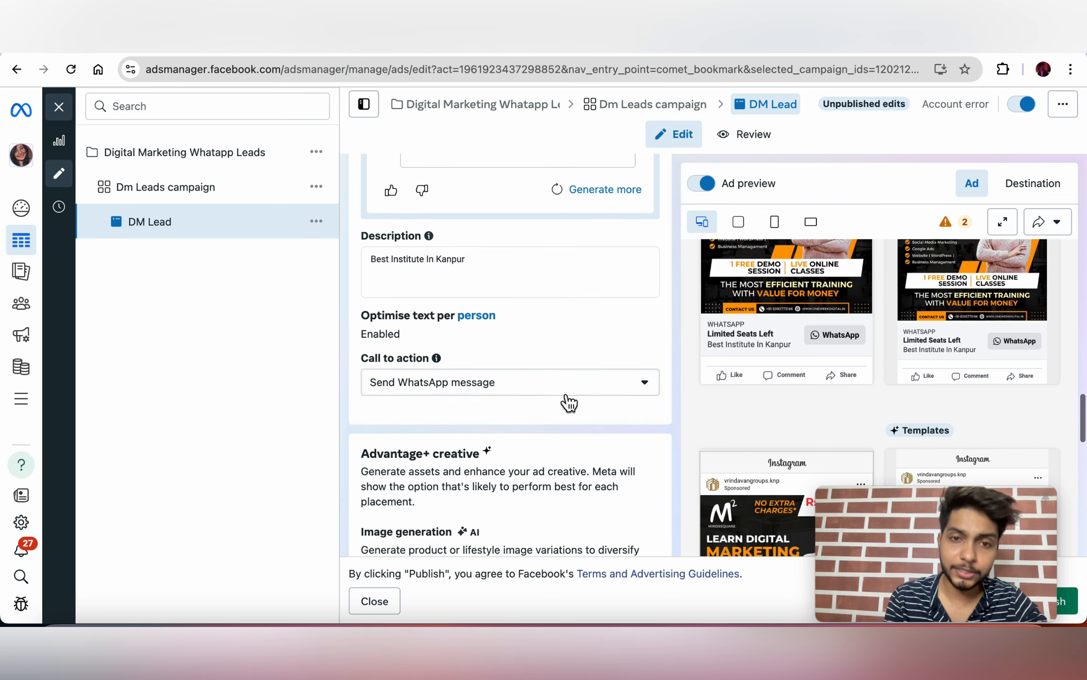
pyautogui.scroll(-2, 563, 394)
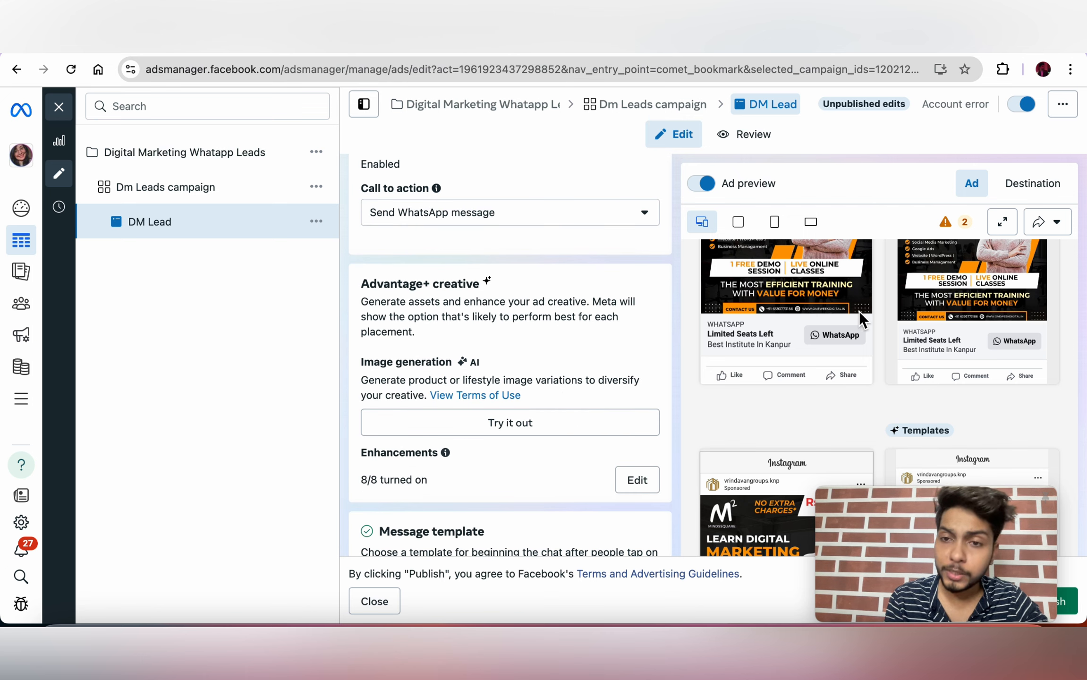
pyautogui.moveTo(808, 413)
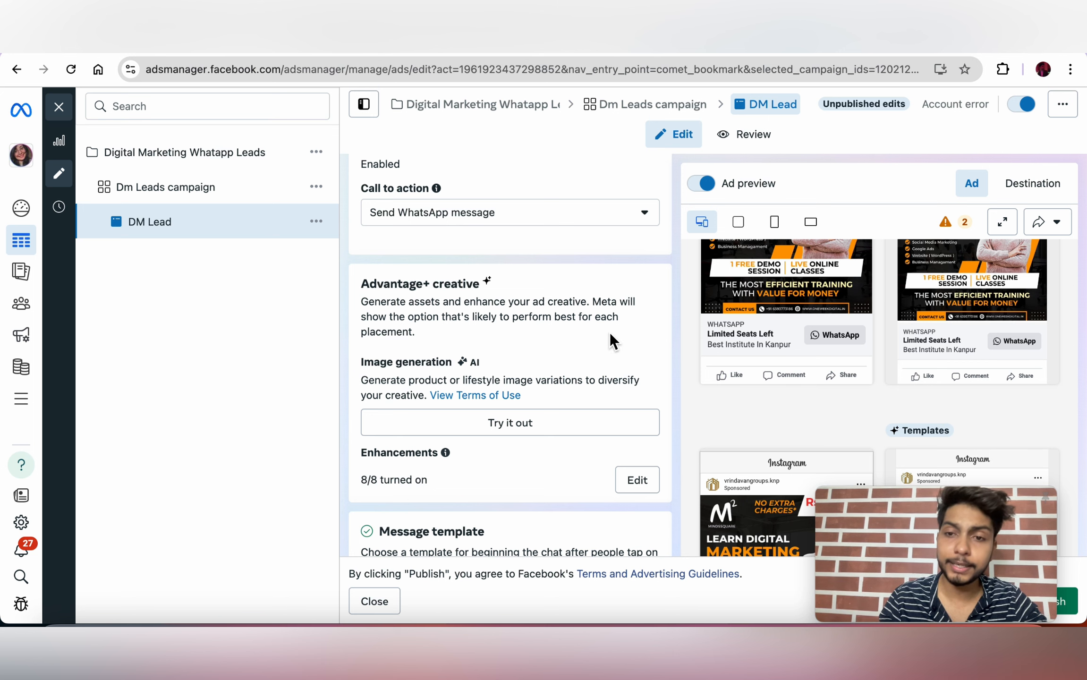
pyautogui.scroll(-4, 609, 332)
pyautogui.scroll(-4, 610, 332)
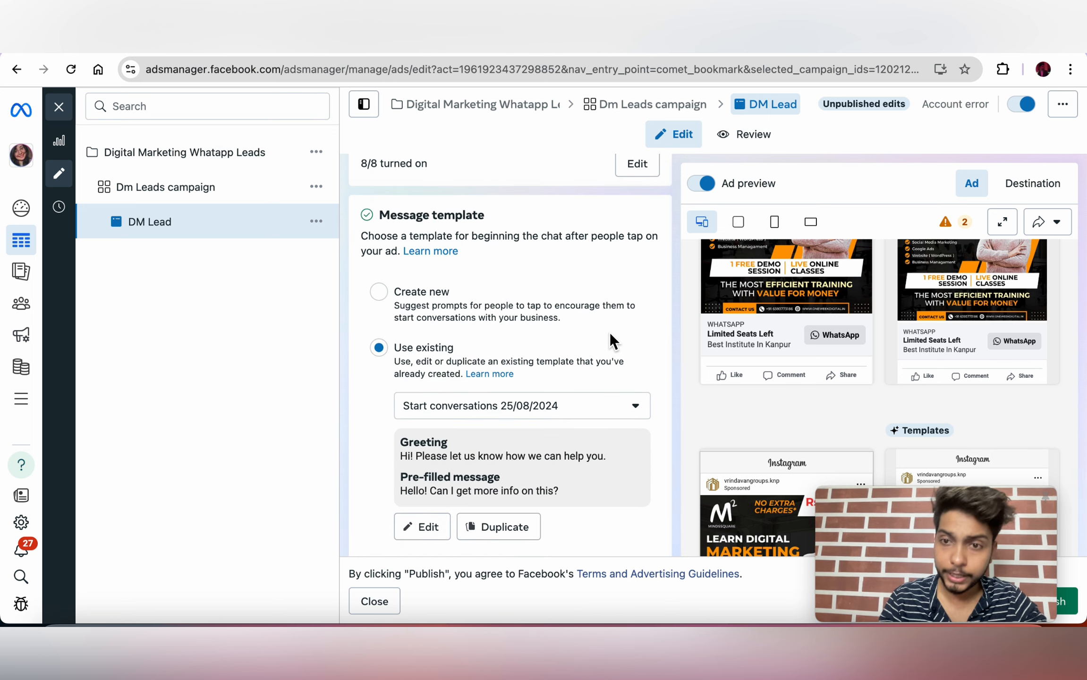
pyautogui.scroll(-2, 567, 378)
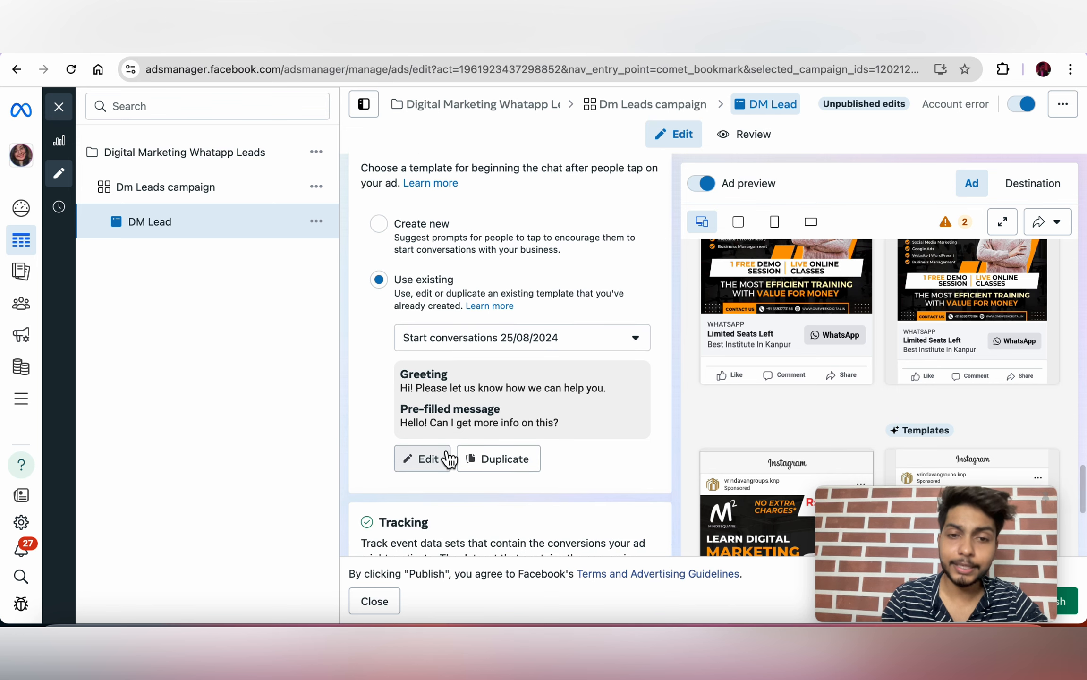
# Step: Retype the template's pre-filled message as 'I want to Enroll In the Course', then choose Frequently asked questions
pyautogui.click(444, 454)
pyautogui.scroll(-2, 742, 420)
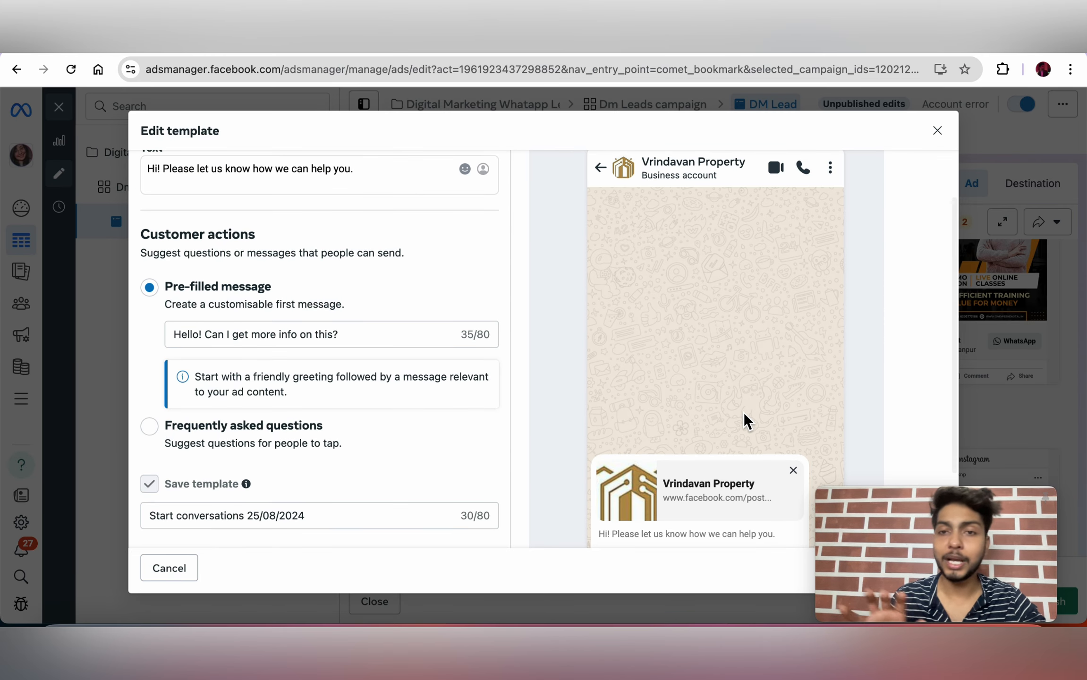
pyautogui.scroll(-2, 745, 420)
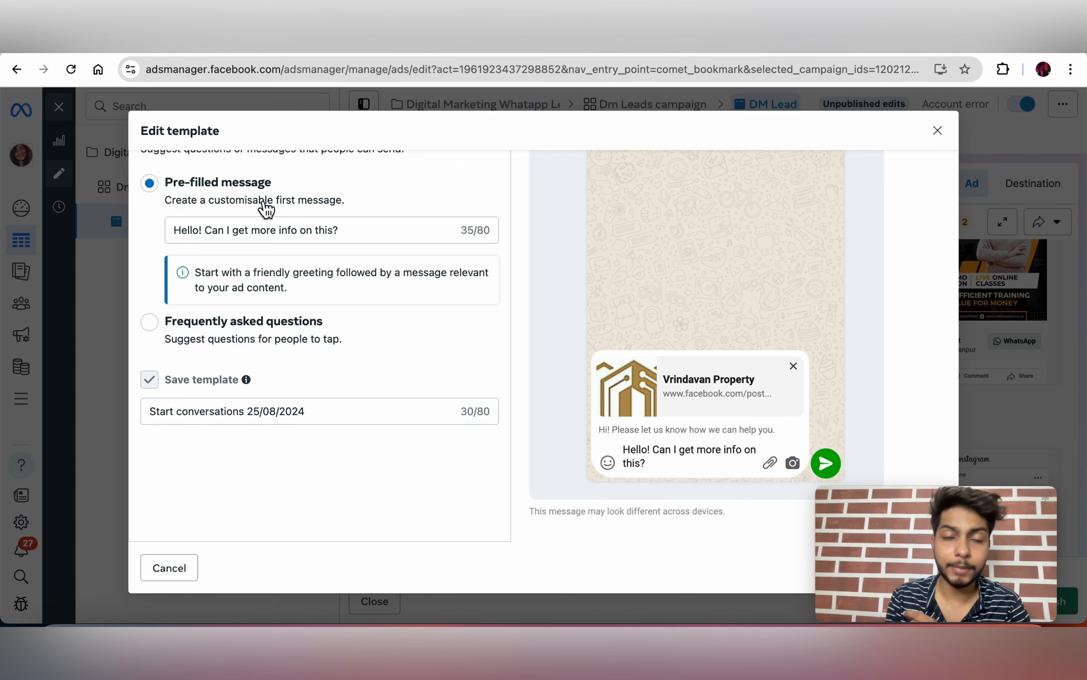
pyautogui.doubleClick(323, 230)
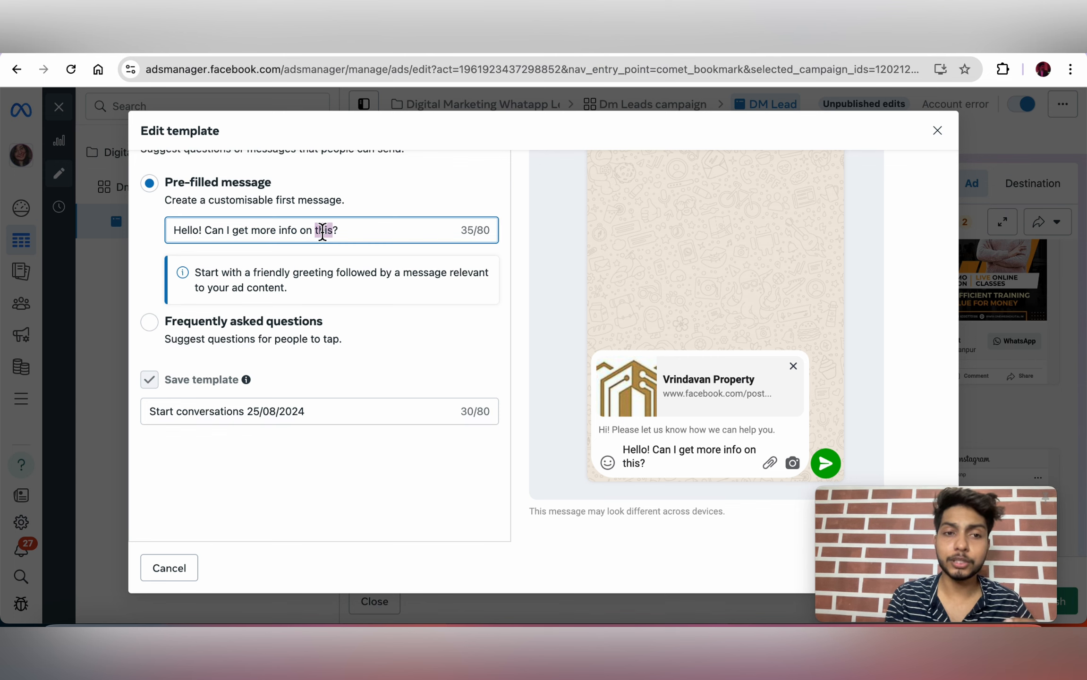
pyautogui.click(364, 233)
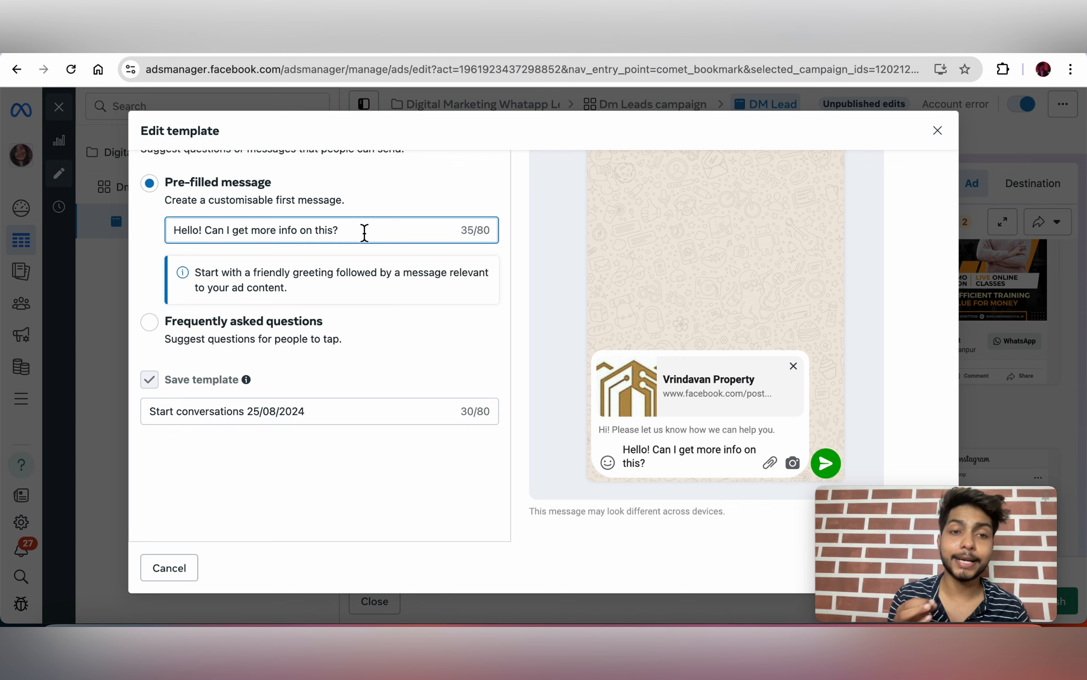
pyautogui.press('super+a')
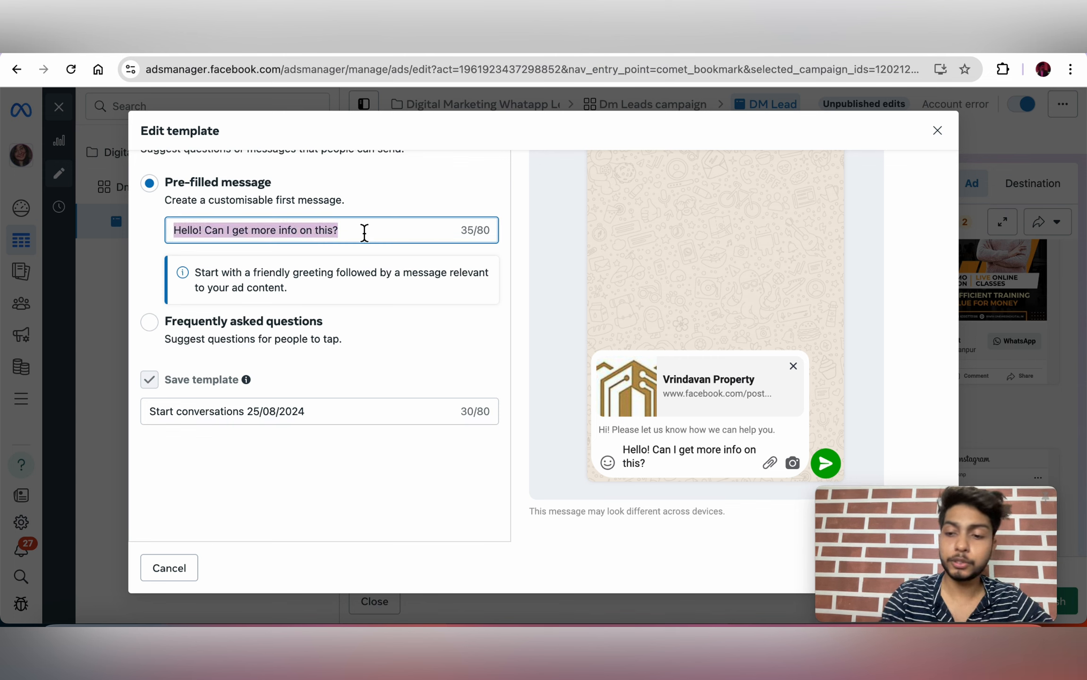
pyautogui.press('BackSpace')
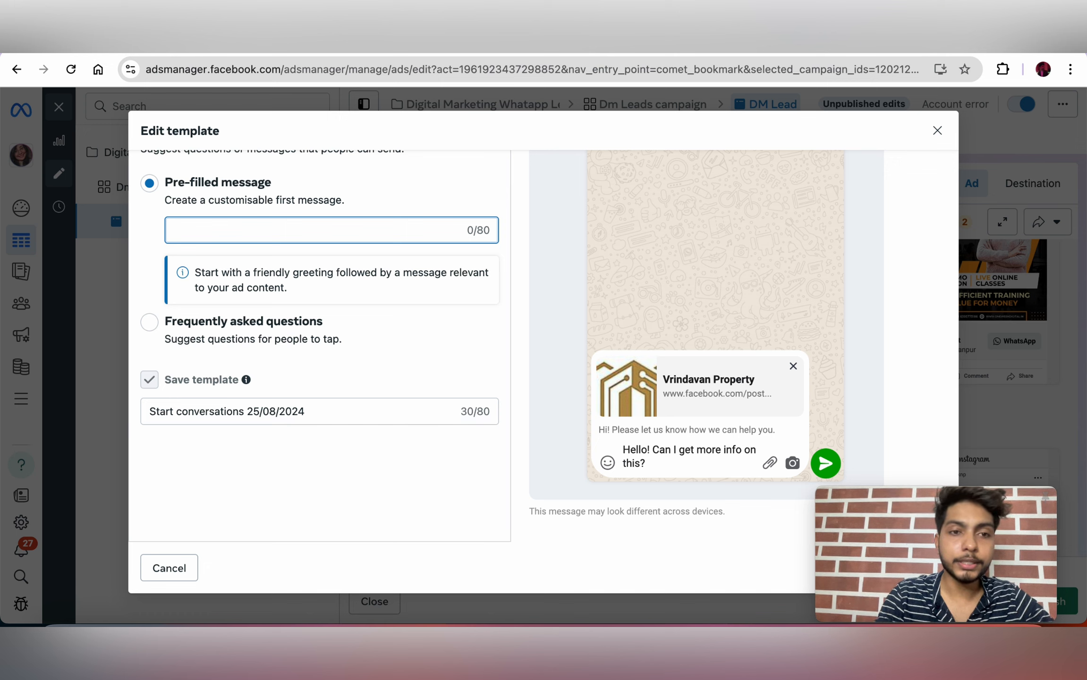
pyautogui.write('I want ')
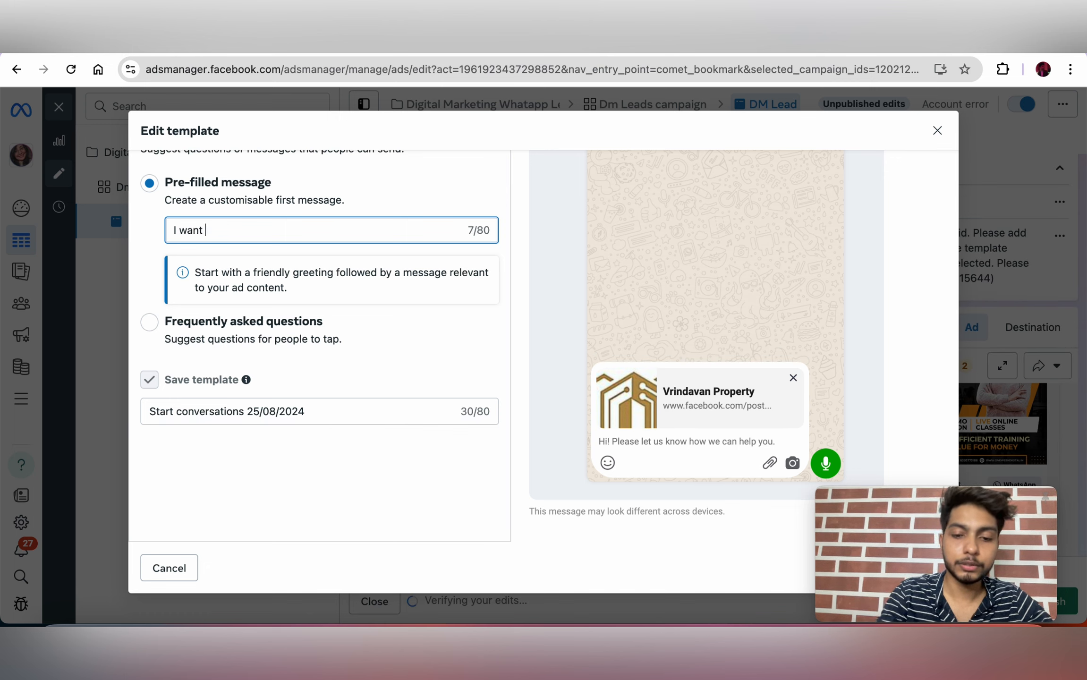
pyautogui.write('to En')
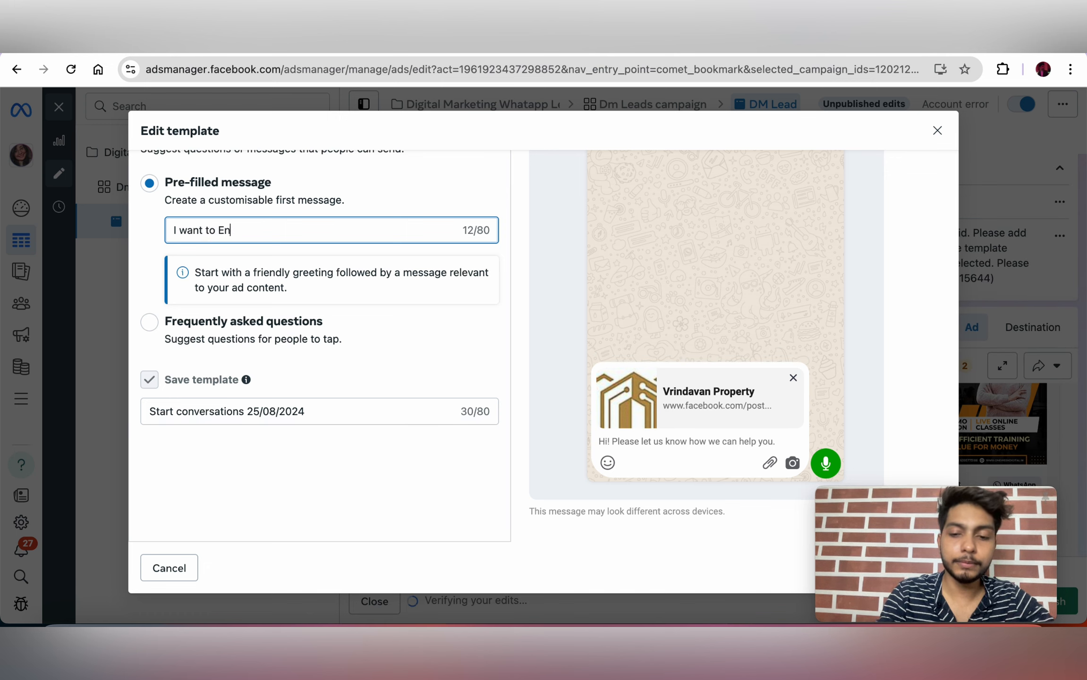
pyautogui.write('roll In the C')
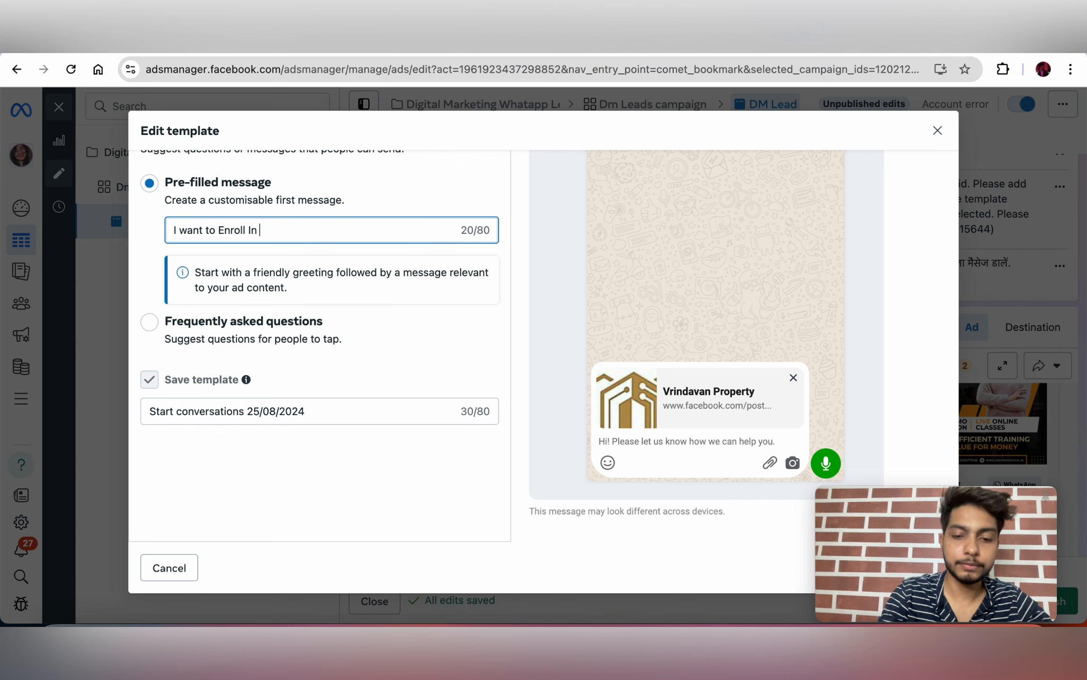
pyautogui.write('ourse')
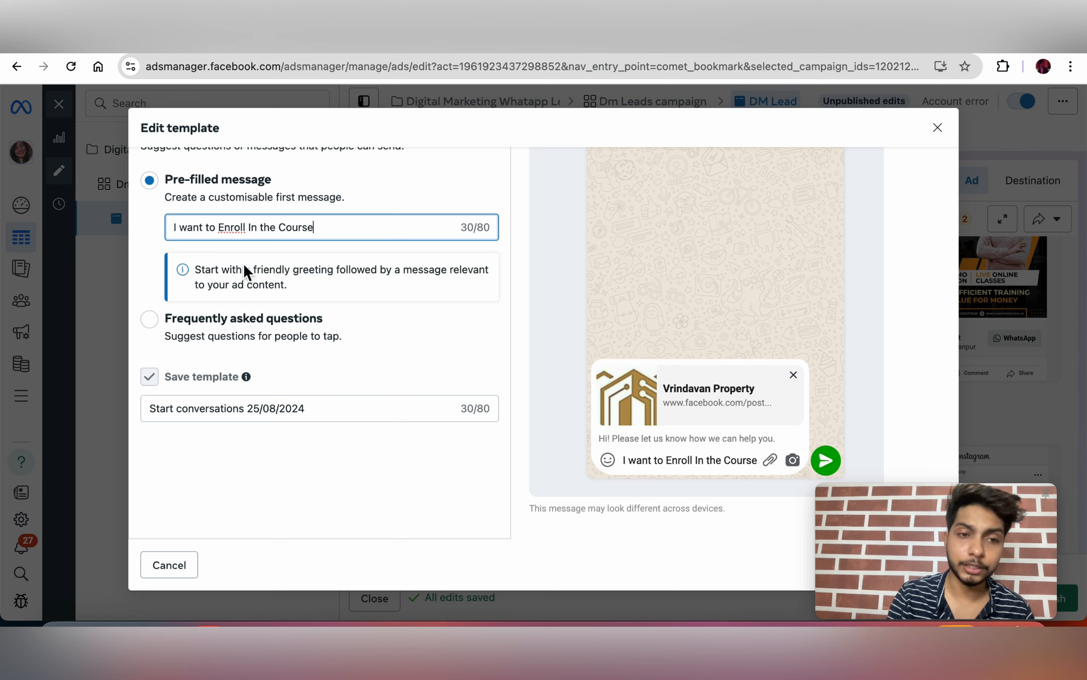
pyautogui.click(150, 320)
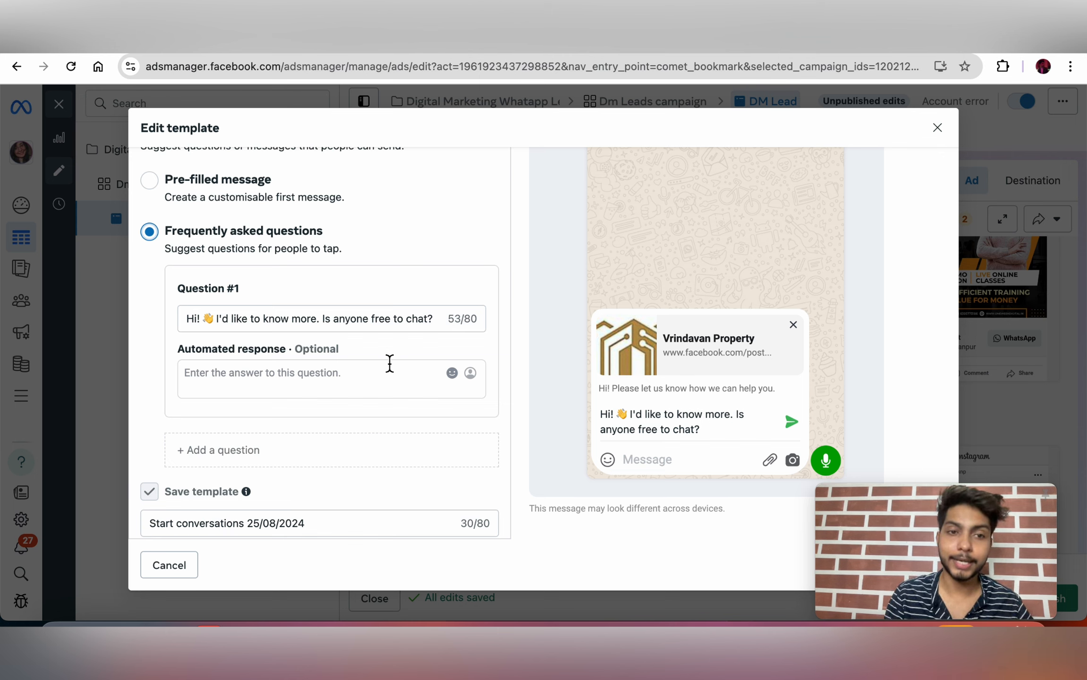
# Step: Set Question #1 to 'I want to Know the Fees Structure' with the answer '5000-10,000'
pyautogui.click(371, 320)
pyautogui.tripleClick(321, 321)
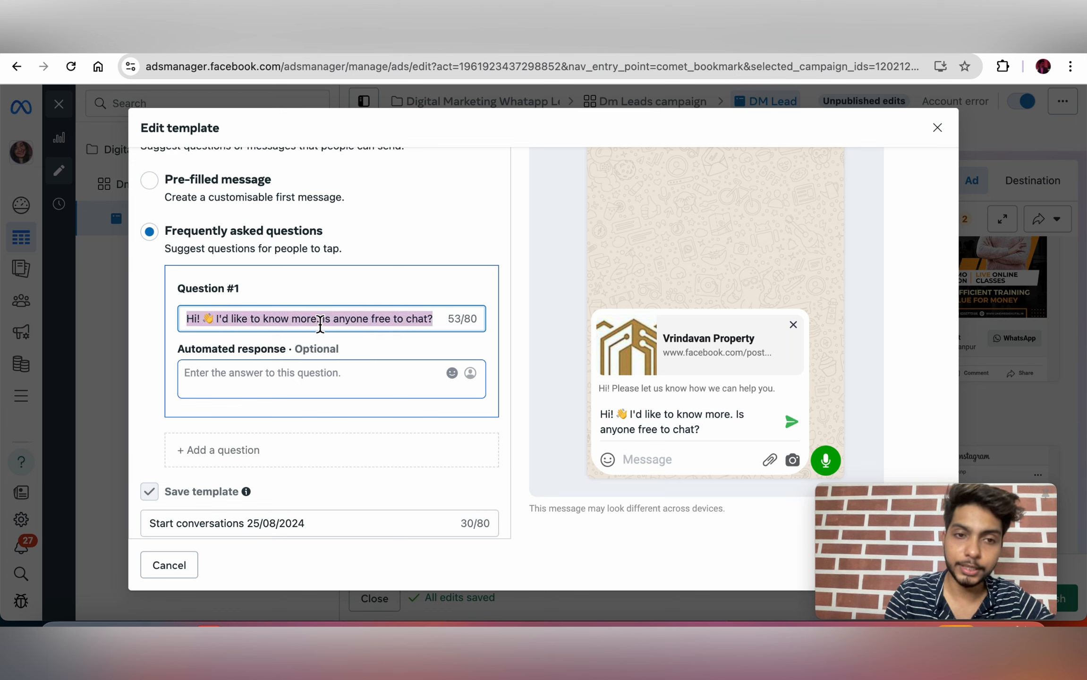
pyautogui.press('BackSpace')
pyautogui.write('I ')
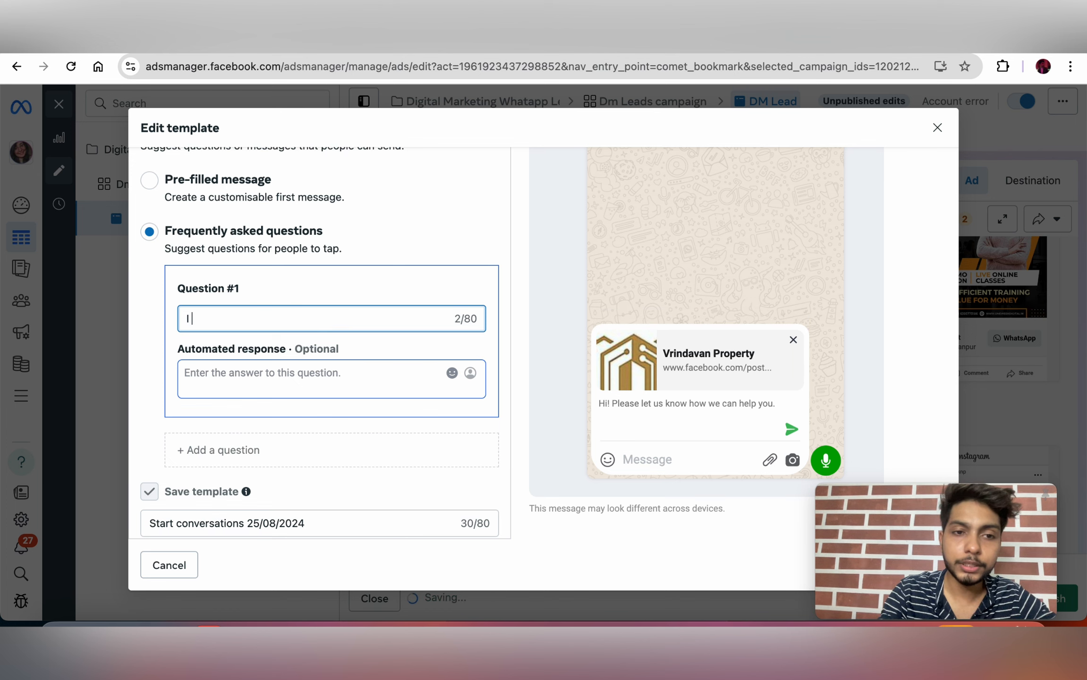
pyautogui.write('want to ')
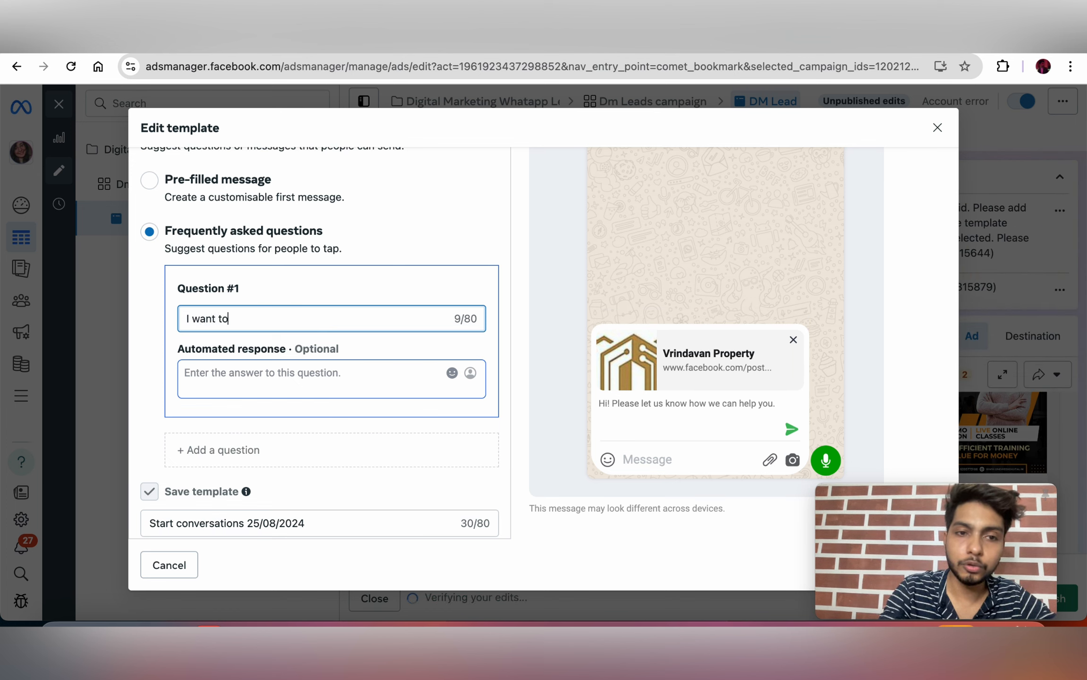
pyautogui.write('Know the ')
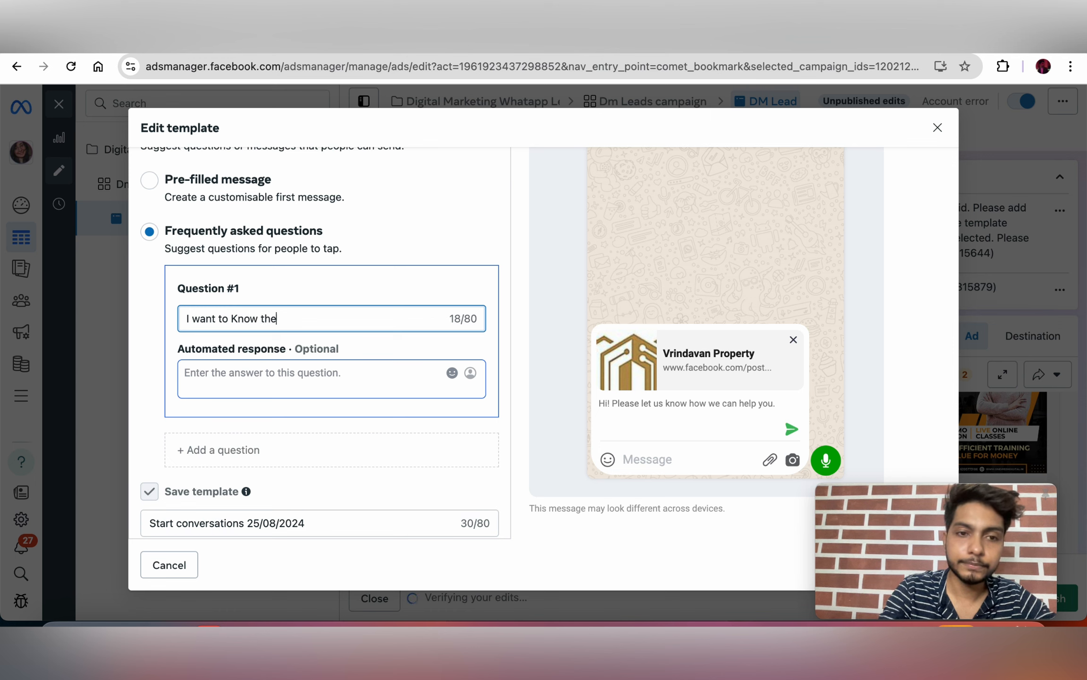
pyautogui.write('Fees STr')
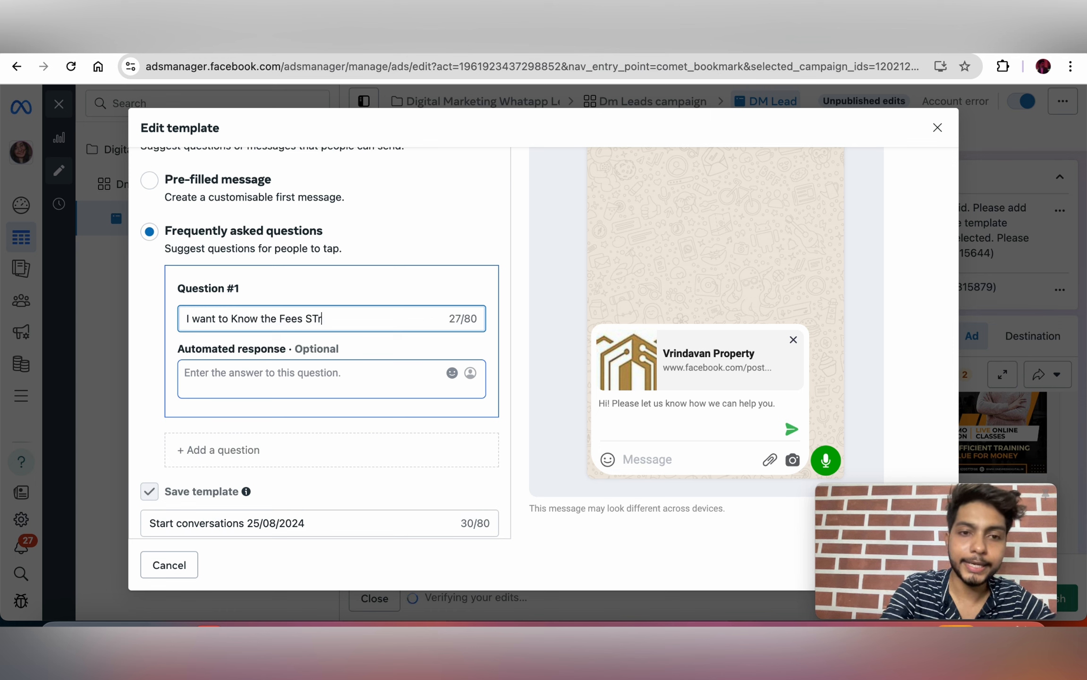
pyautogui.press('BackSpace')
pyautogui.press('BackSpace')
pyautogui.write('TRUCT')
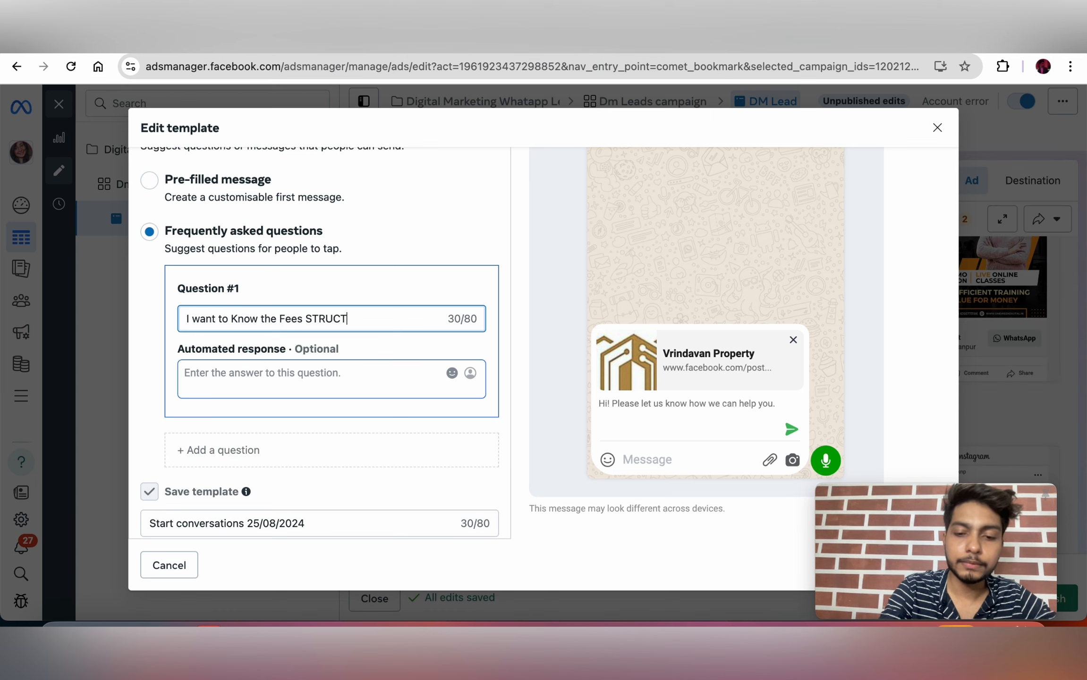
pyautogui.press('capslock')
pyautogui.press('BackSpace')
pyautogui.press('BackSpace')
pyautogui.press('BackSpace')
pyautogui.press('BackSpace')
pyautogui.press('BackSpace')
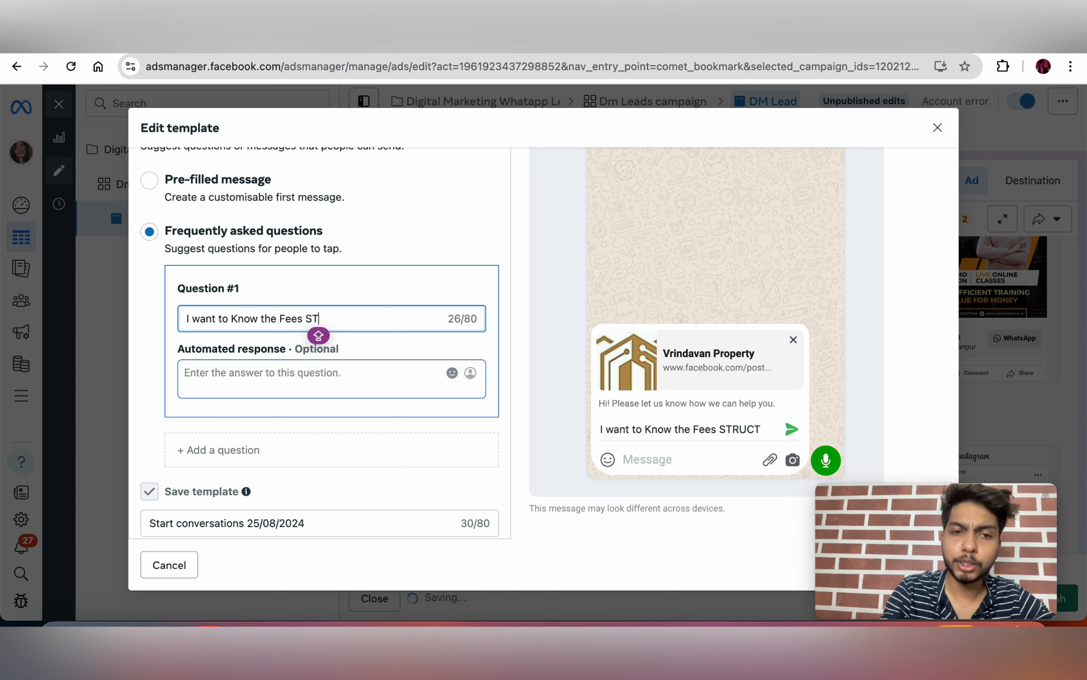
pyautogui.write('t')
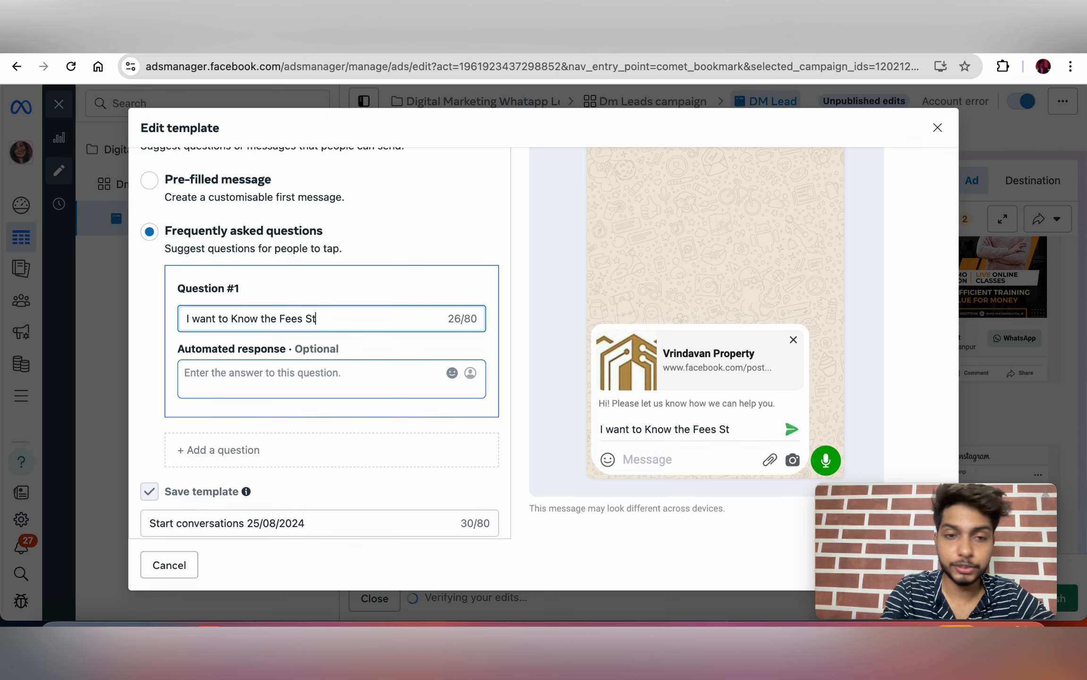
pyautogui.write('ructure')
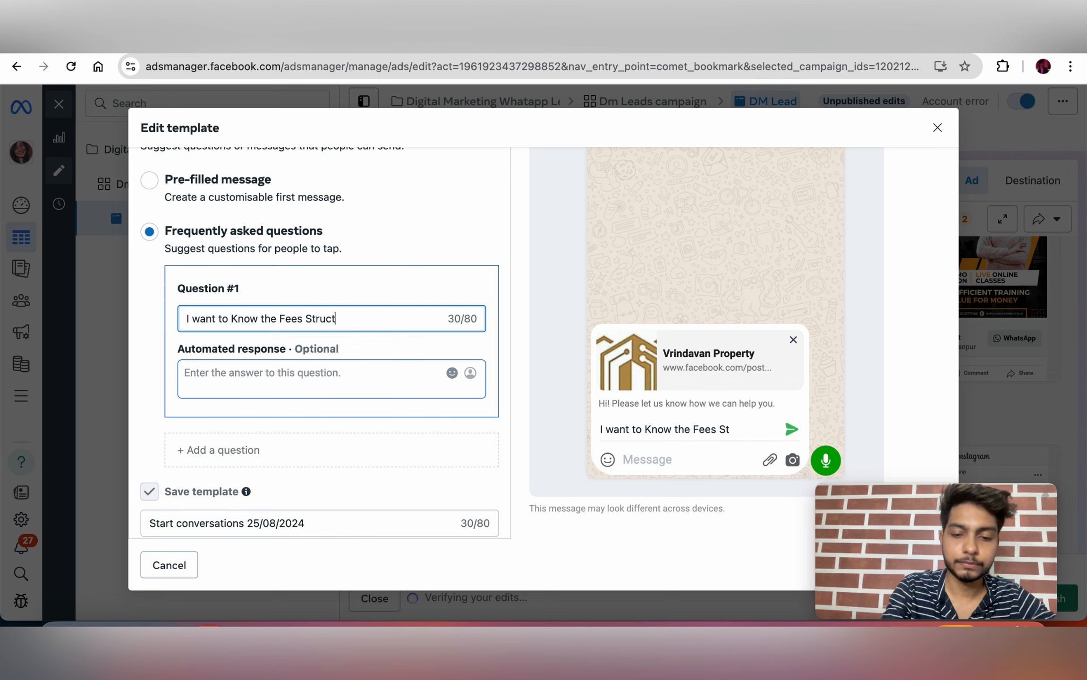
pyautogui.click(254, 378)
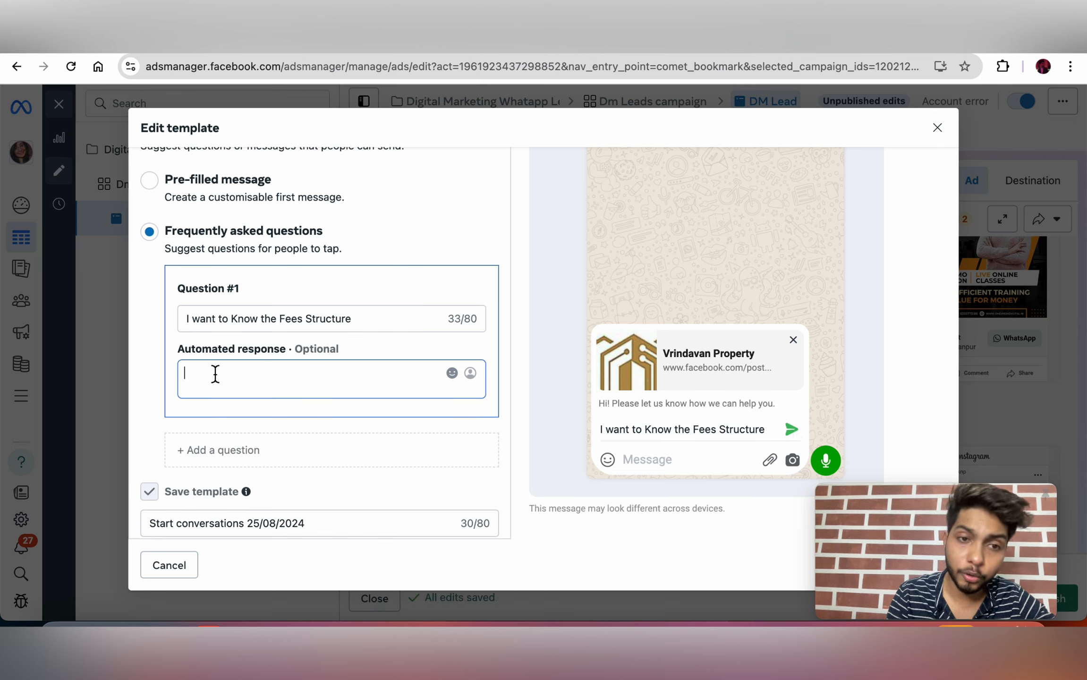
pyautogui.write('5000')
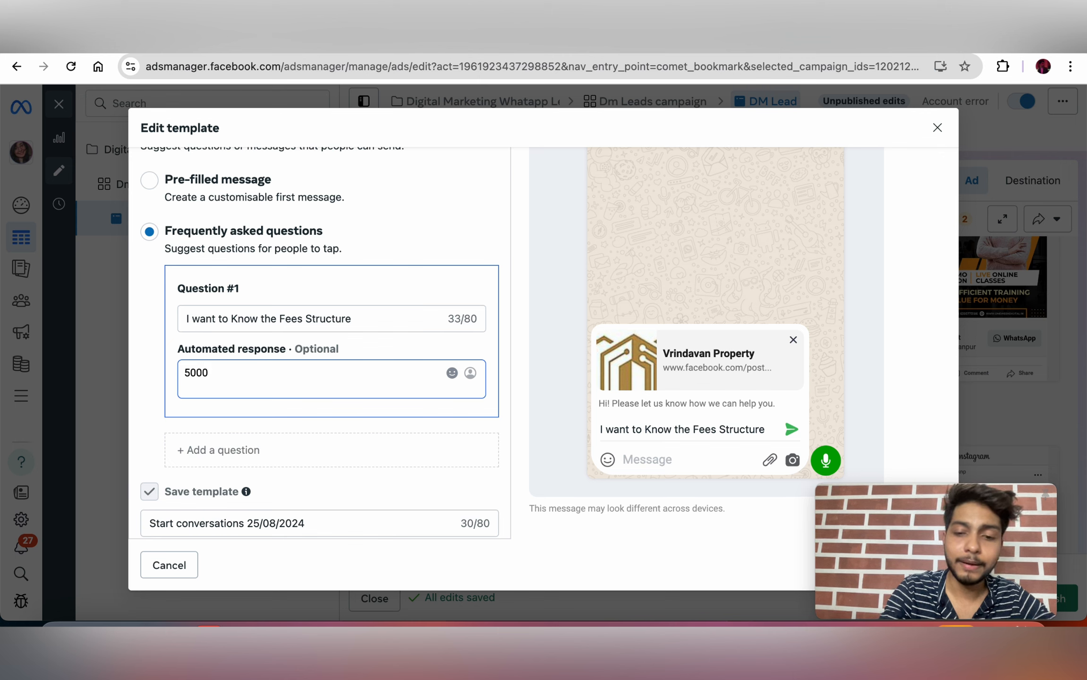
pyautogui.write('-10,000')
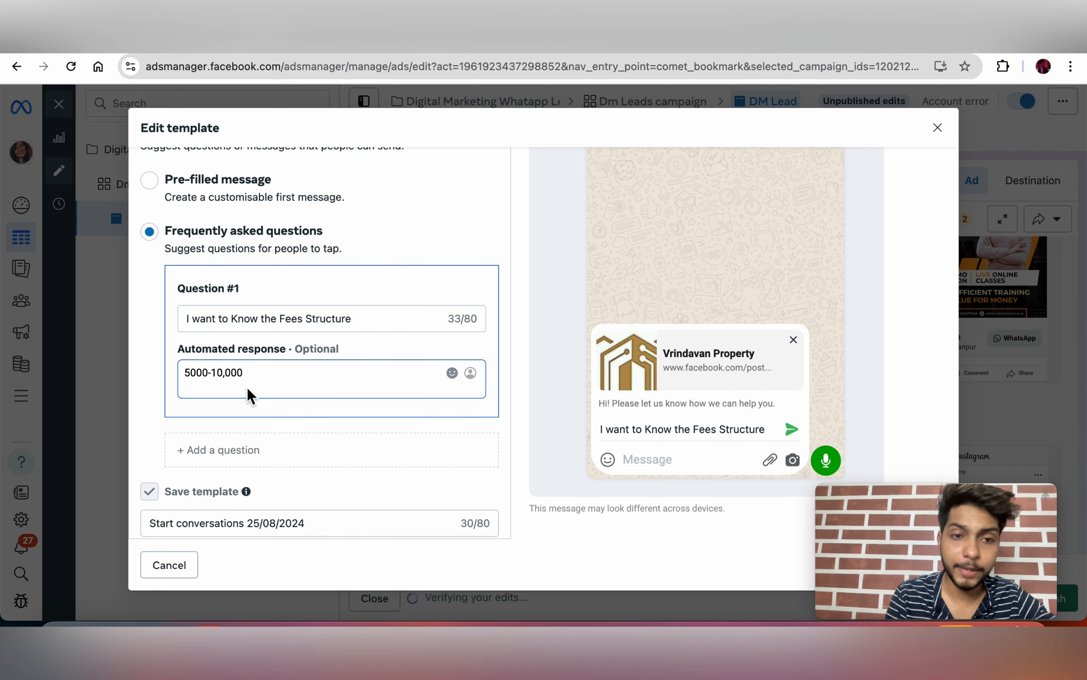
# Step: Add a second question about the modules, answered '-smm', '-seo', '-graphic des' on separate lines
pyautogui.scroll(-1, 264, 425)
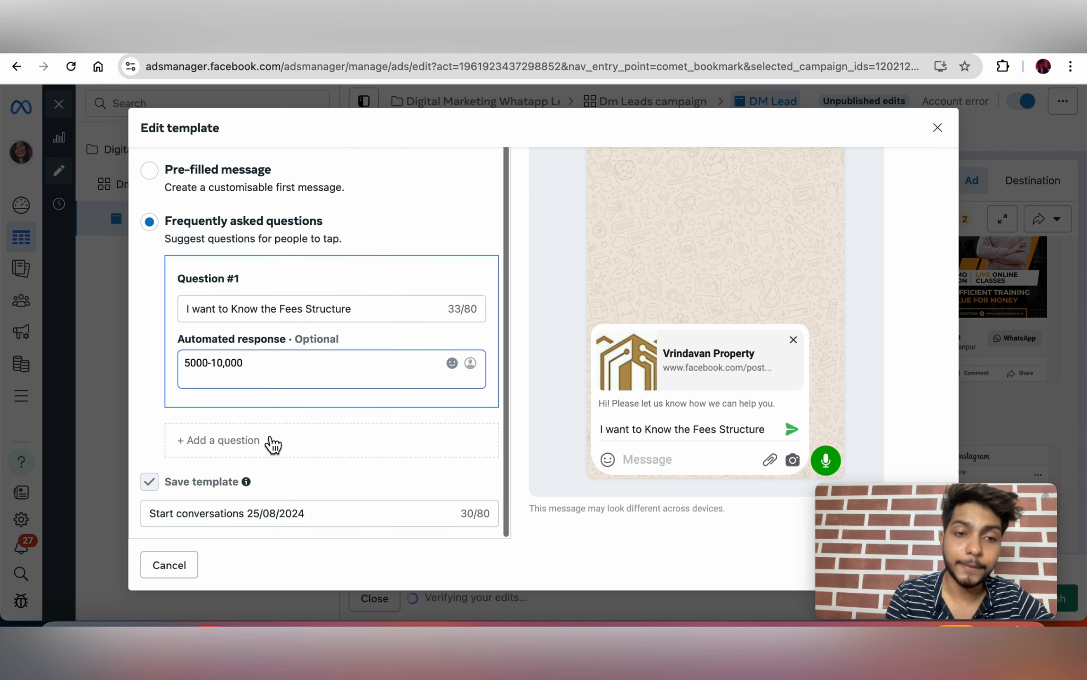
pyautogui.click(227, 442)
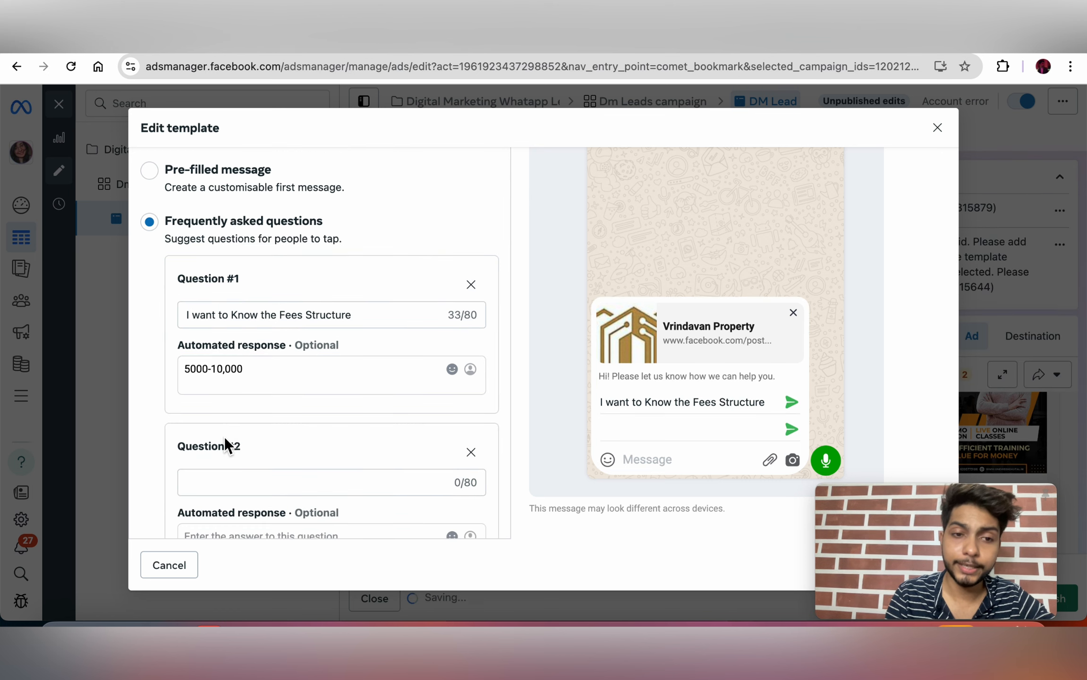
pyautogui.scroll(-2, 226, 448)
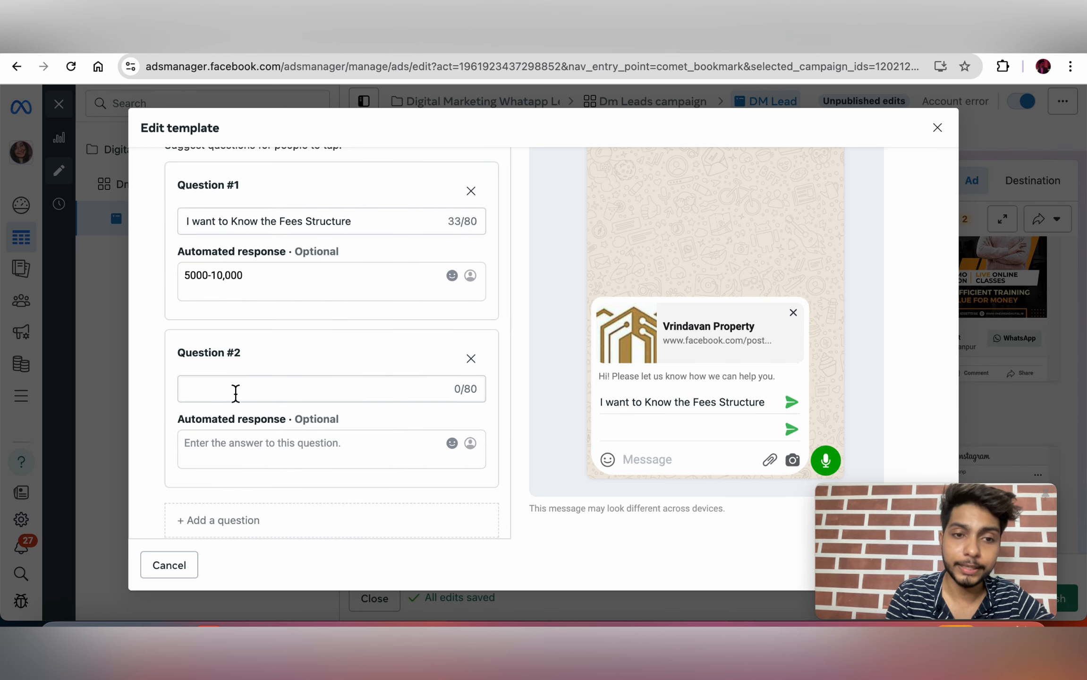
pyautogui.click(233, 389)
pyautogui.write('What are the Modu')
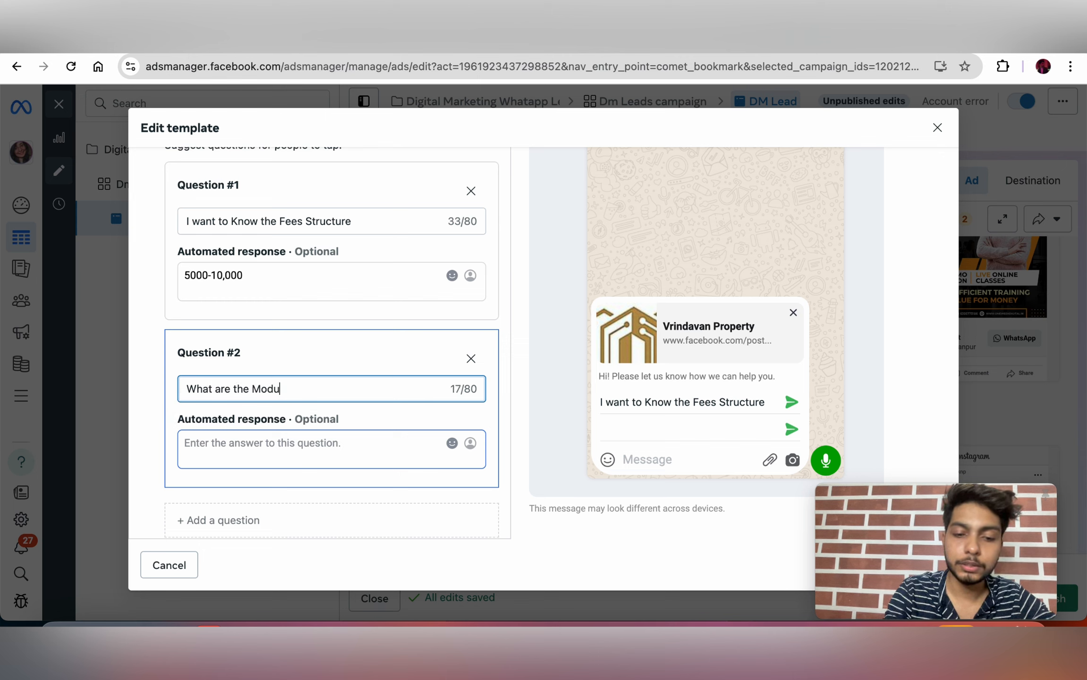
pyautogui.write('les')
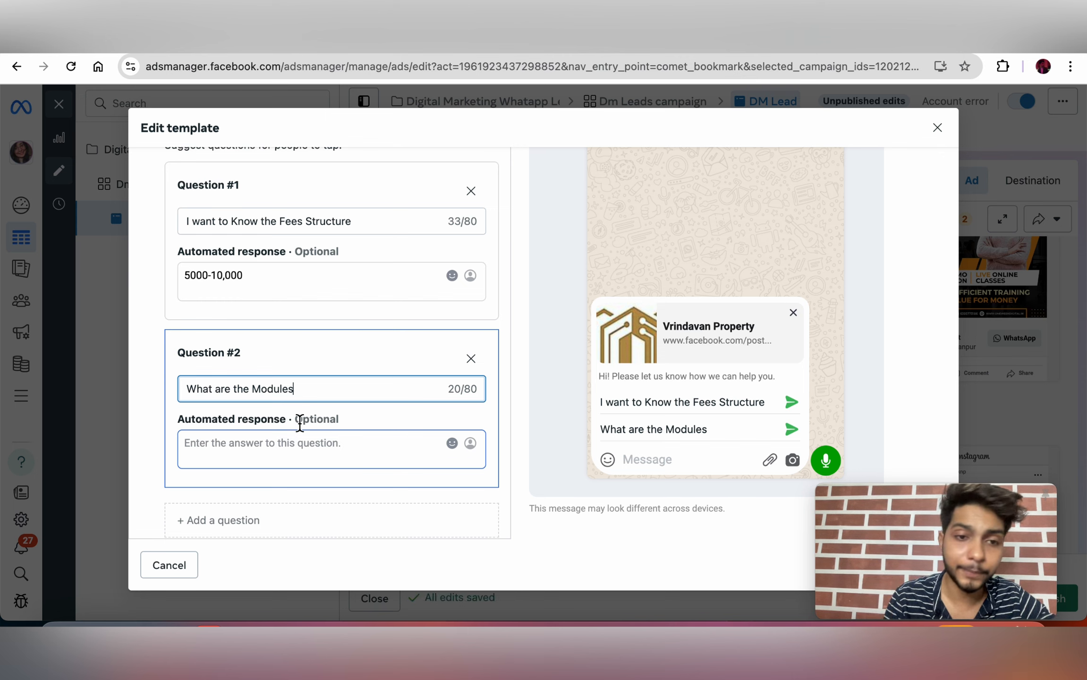
pyautogui.click(295, 454)
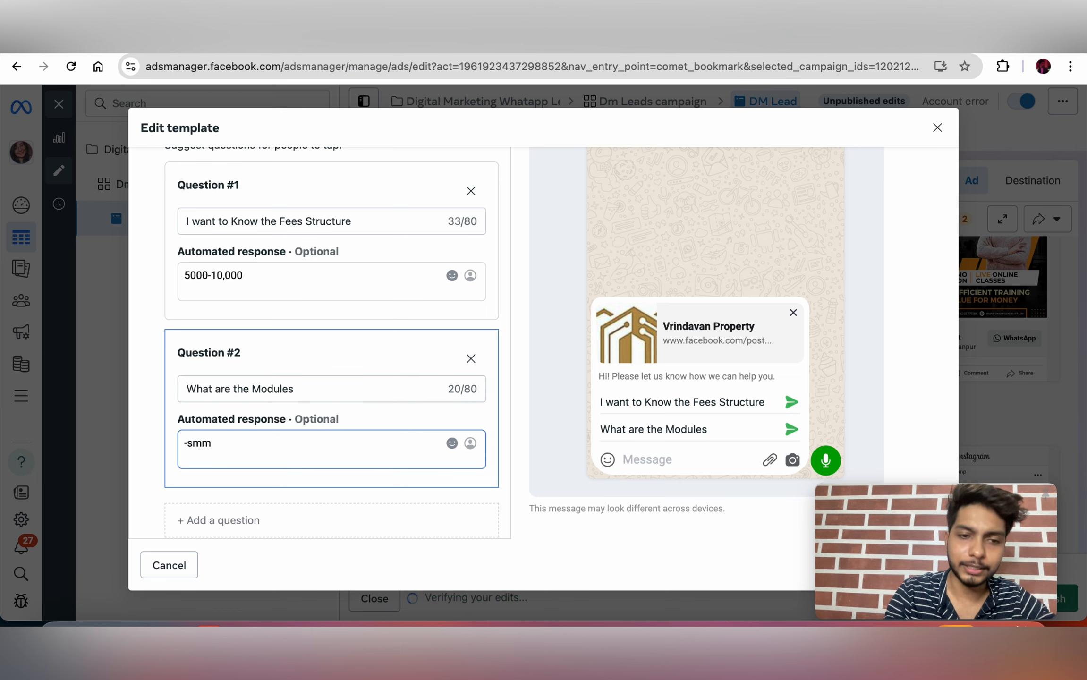
pyautogui.write('-smm')
pyautogui.press('Return')
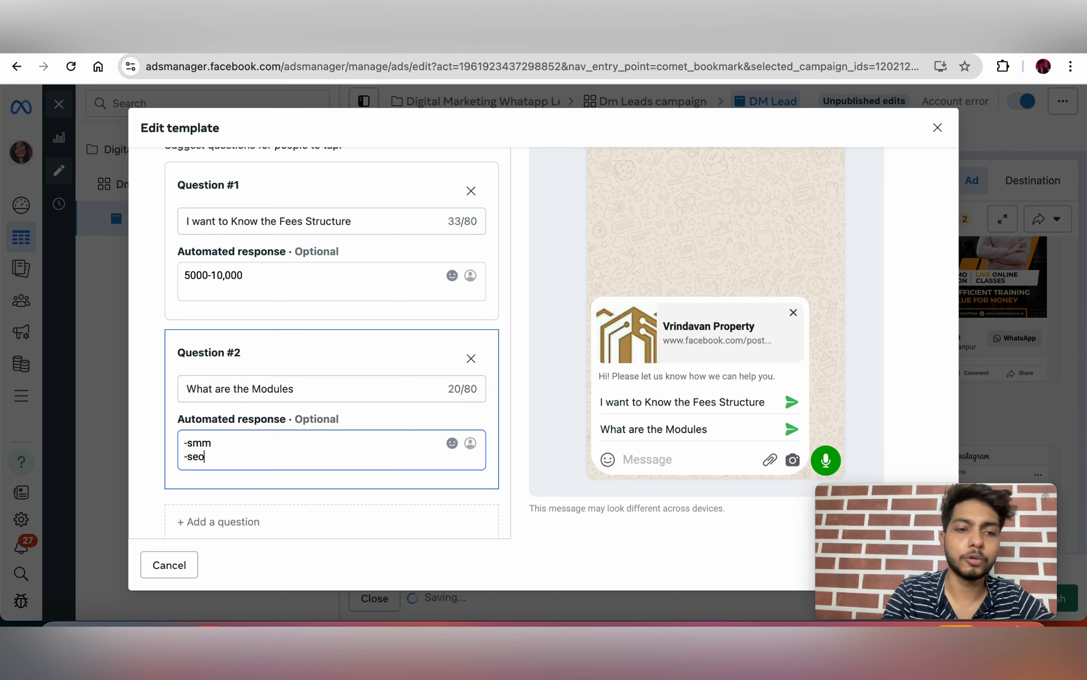
pyautogui.write('-seo')
pyautogui.press('Return')
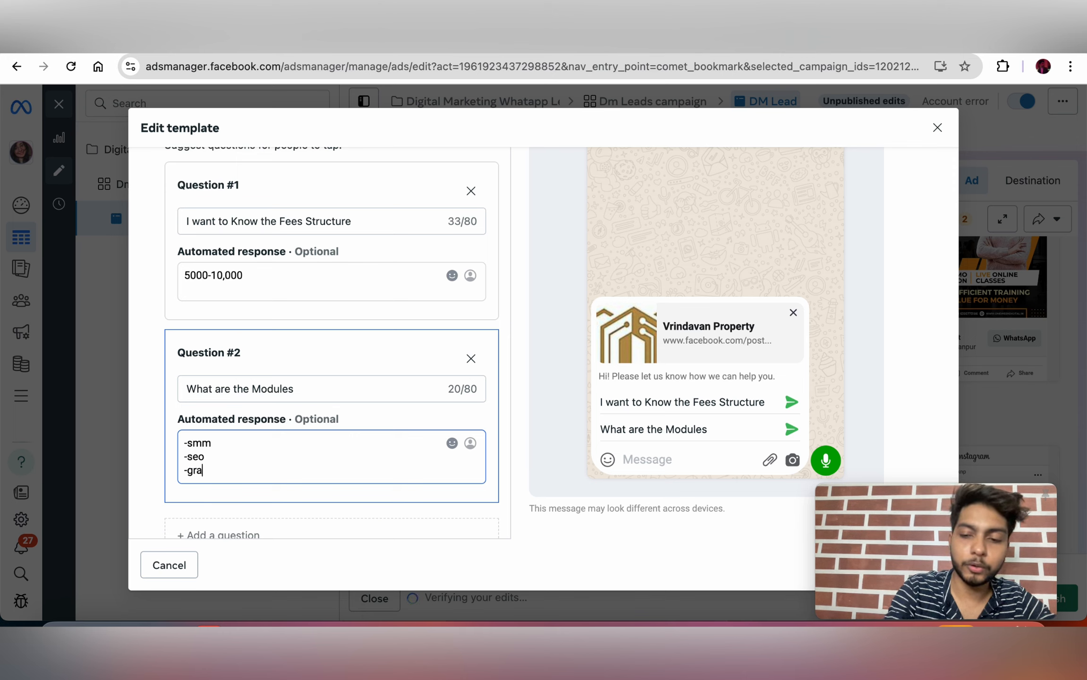
pyautogui.write('-graphic desiging')
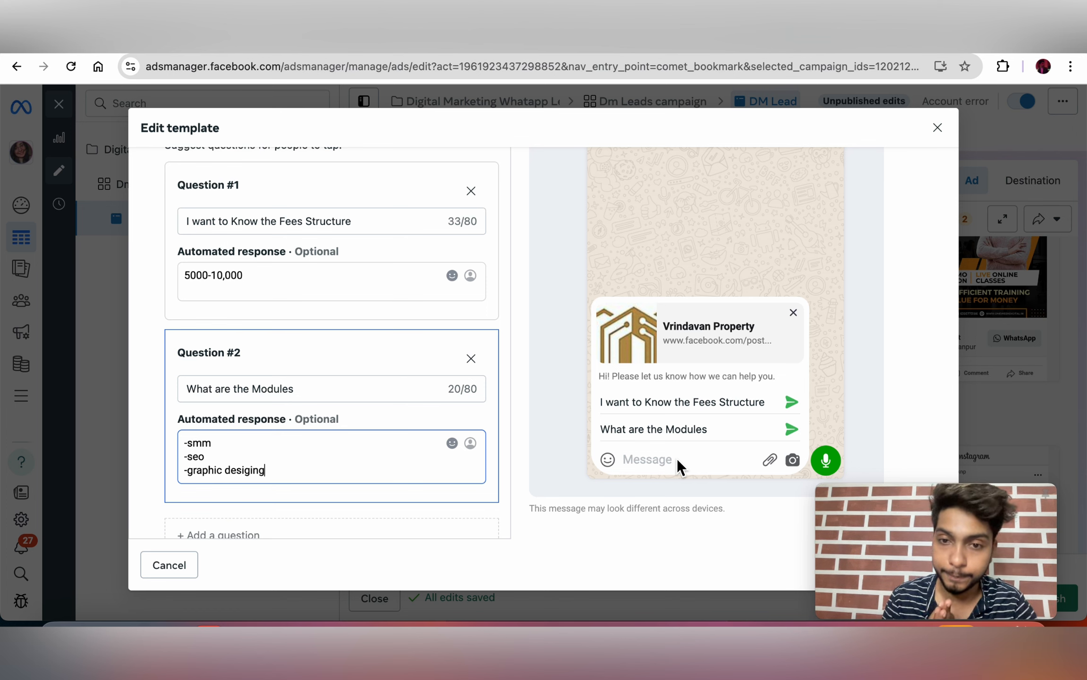
pyautogui.scroll(2, 494, 321)
pyautogui.scroll(-4, 494, 321)
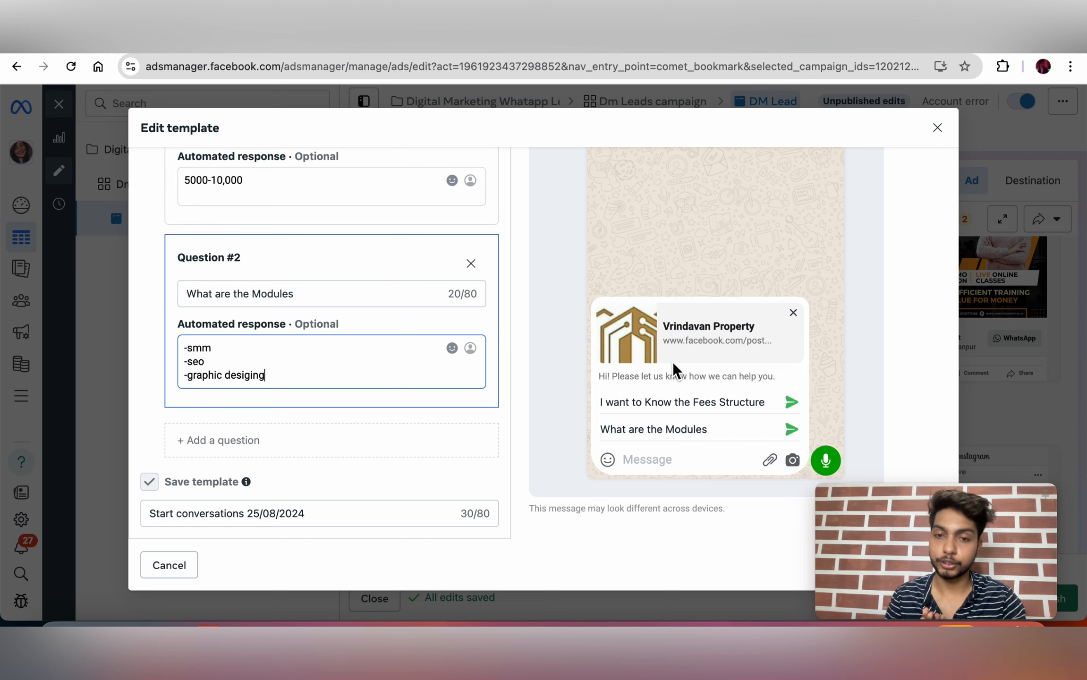
# Step: Remove the empty third question and save the FAQ template with its two questions
pyautogui.click(362, 444)
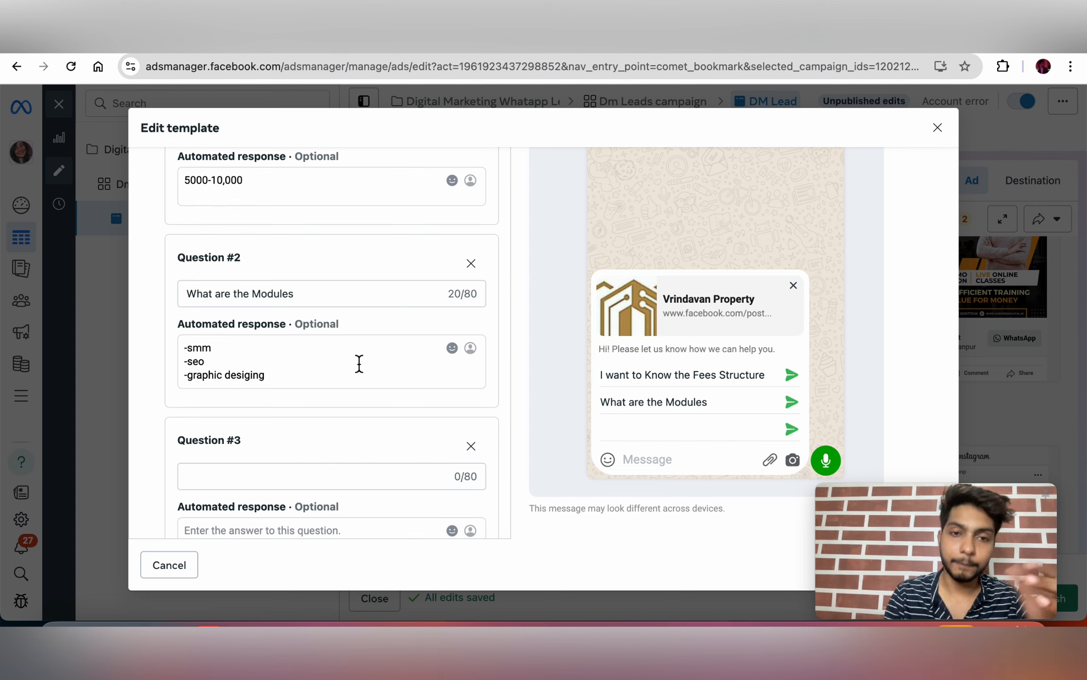
pyautogui.scroll(-3, 359, 364)
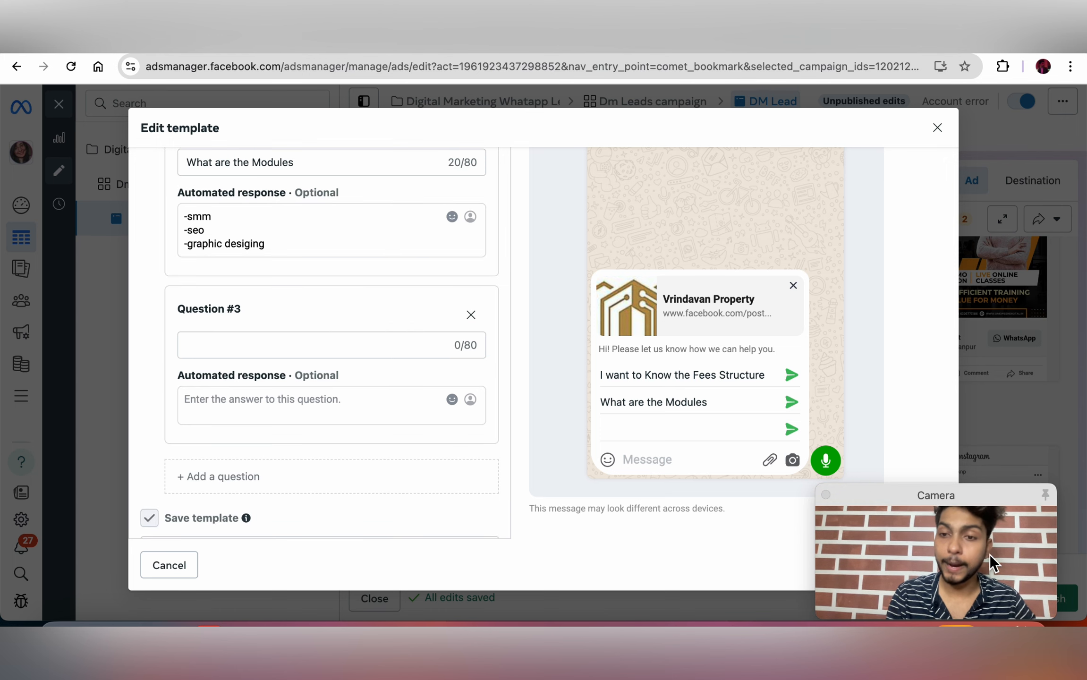
pyautogui.moveTo(947, 500); pyautogui.dragTo(937, 302)
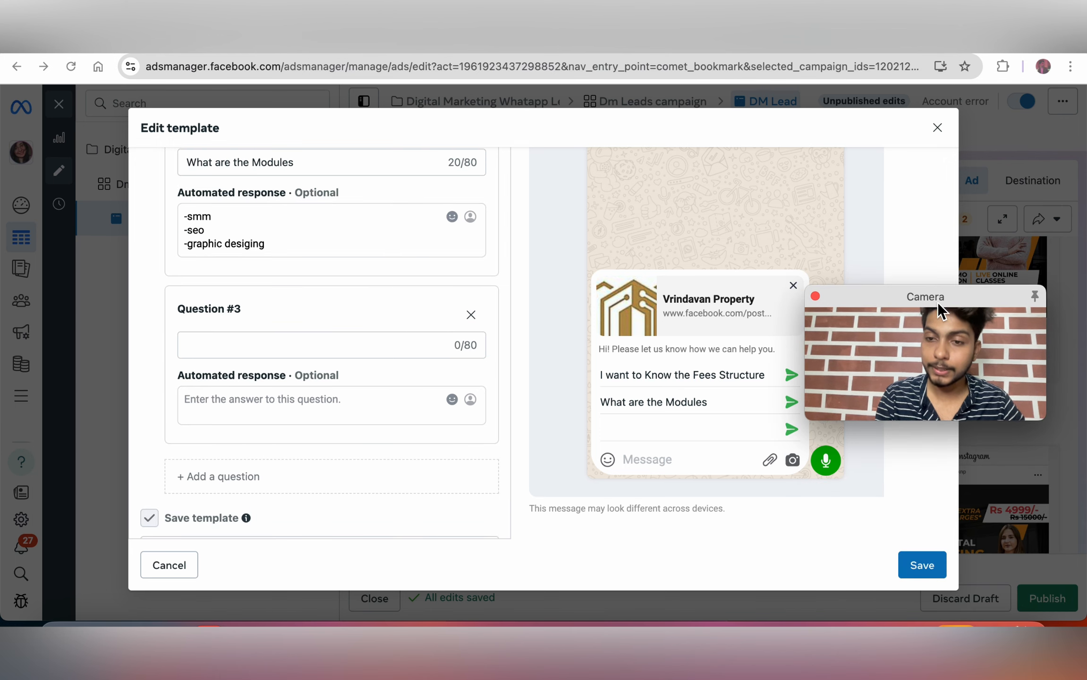
pyautogui.click(920, 569)
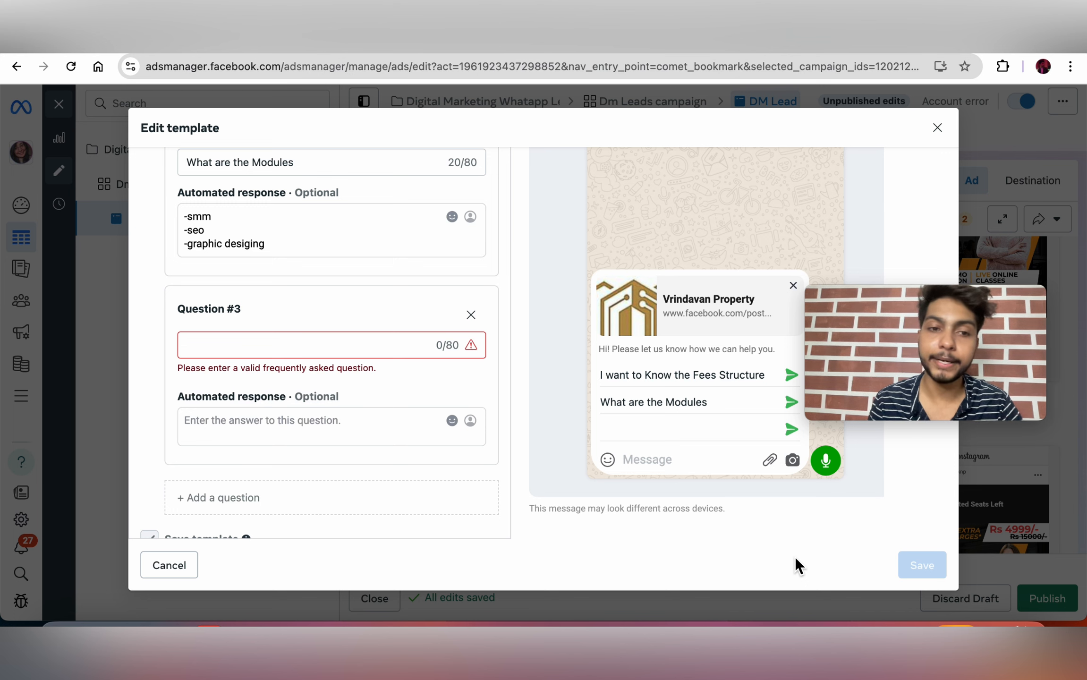
pyautogui.click(471, 322)
pyautogui.click(916, 567)
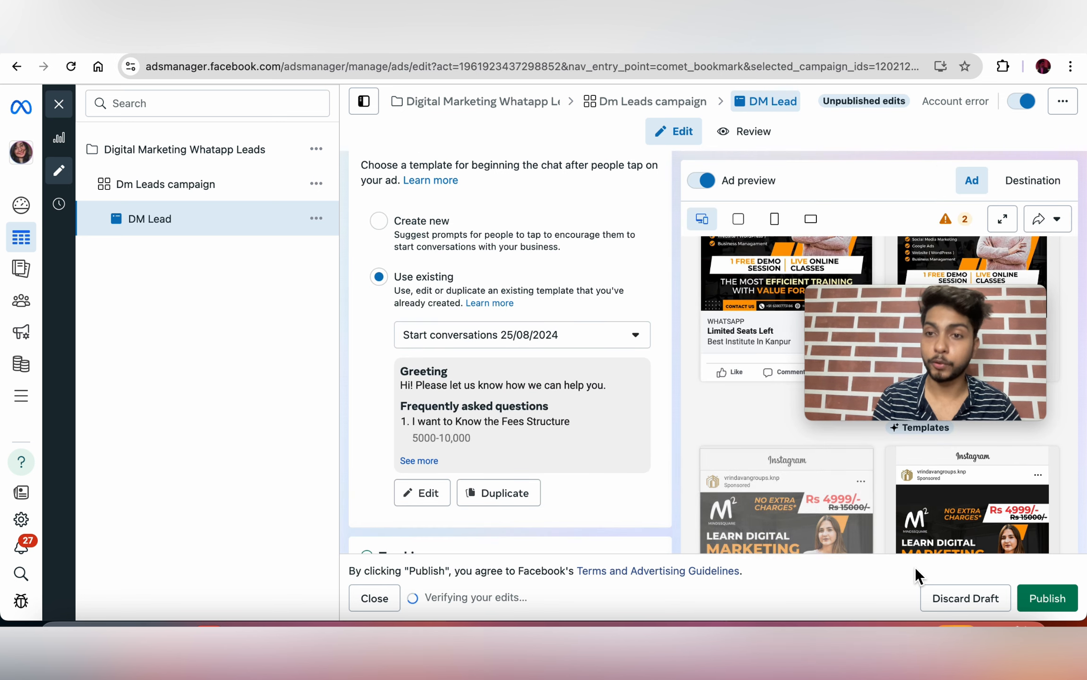
# Step: Review the ad form, publish the DM Lead ad's edits, and dismiss the 'Ad updated' notice
pyautogui.moveTo(927, 303); pyautogui.dragTo(905, 140)
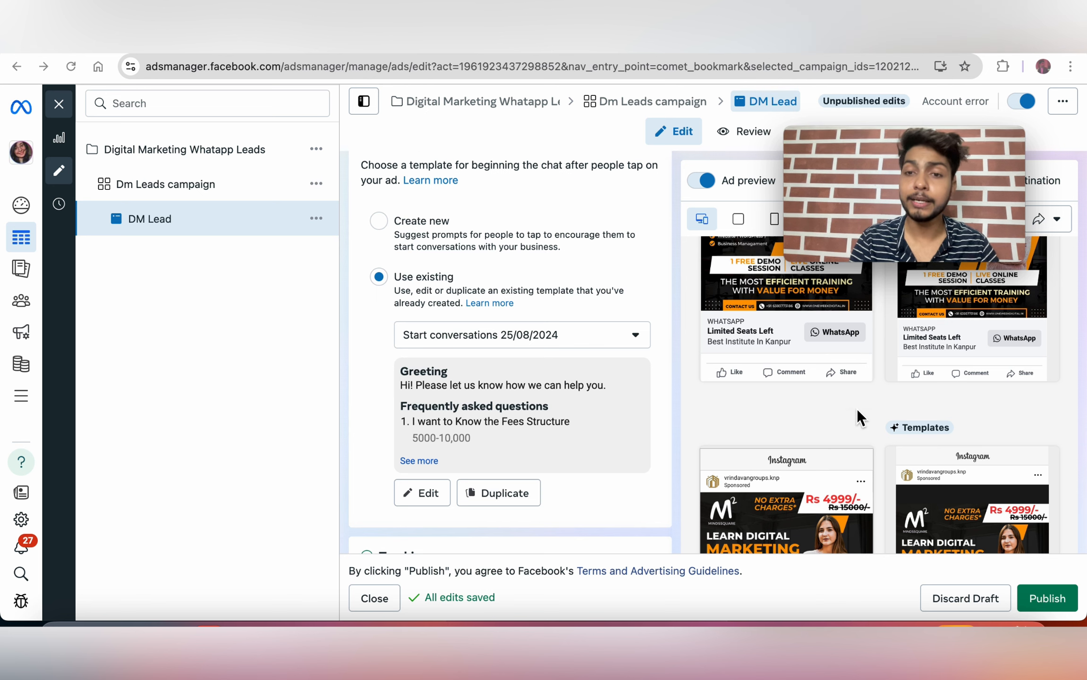
pyautogui.scroll(5, 857, 408)
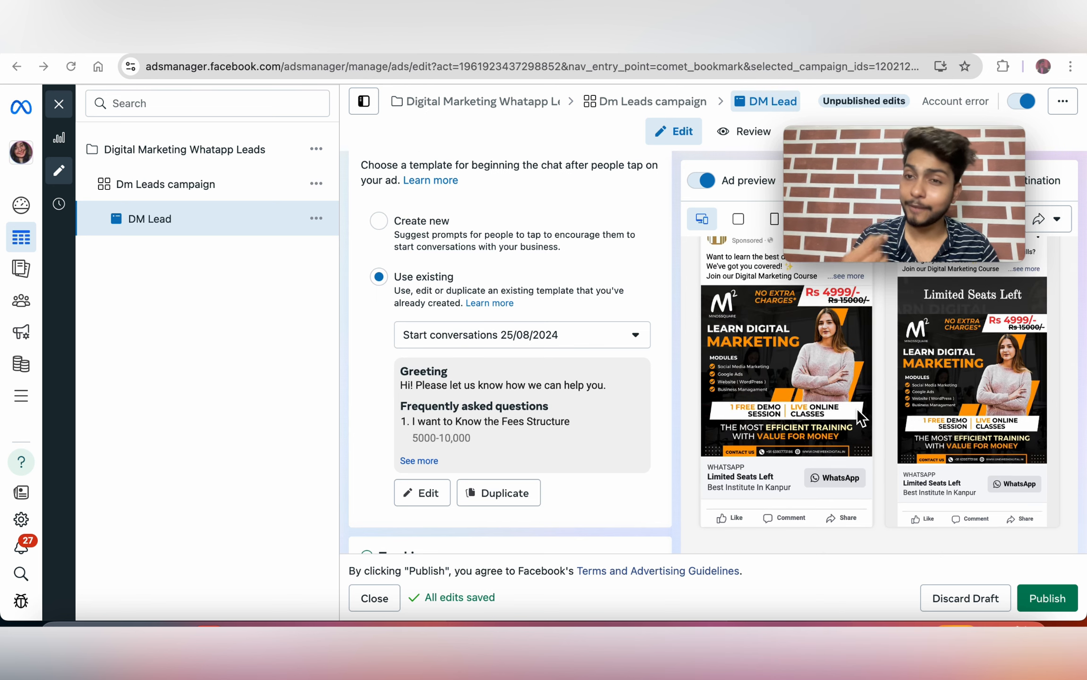
pyautogui.scroll(-10, 577, 405)
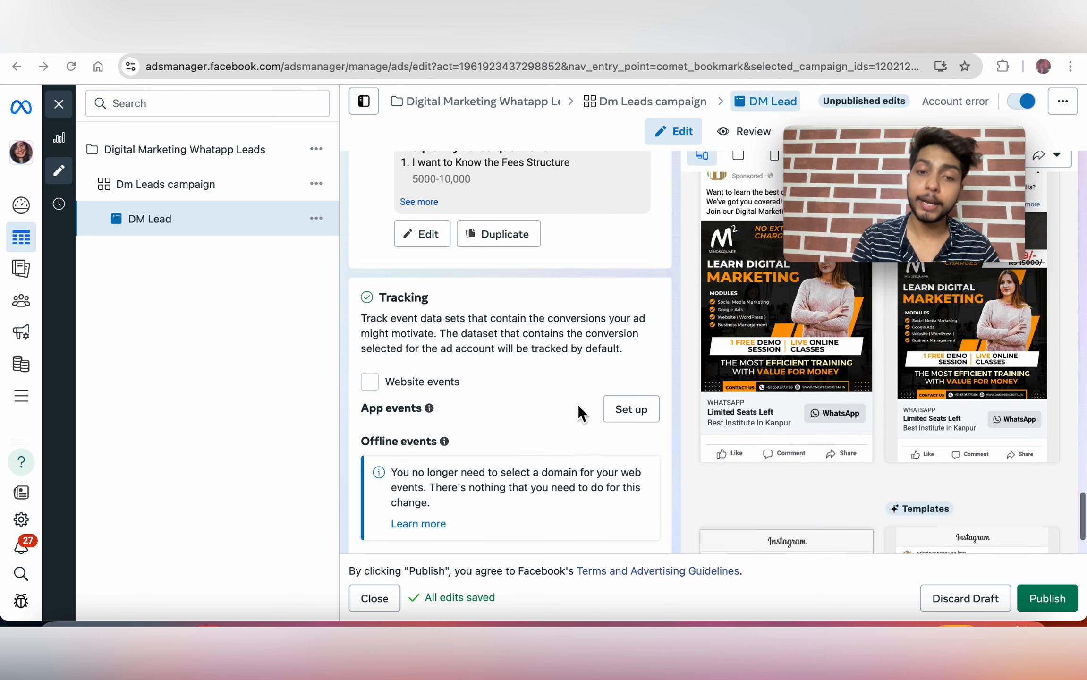
pyautogui.scroll(-5, 821, 420)
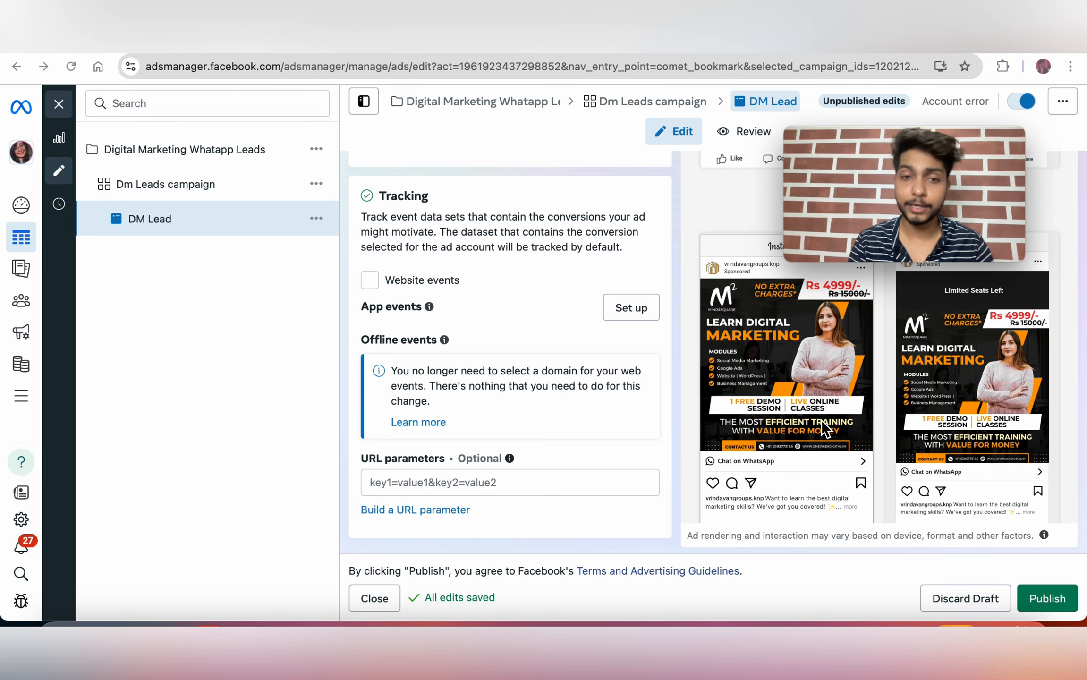
pyautogui.scroll(5, 581, 377)
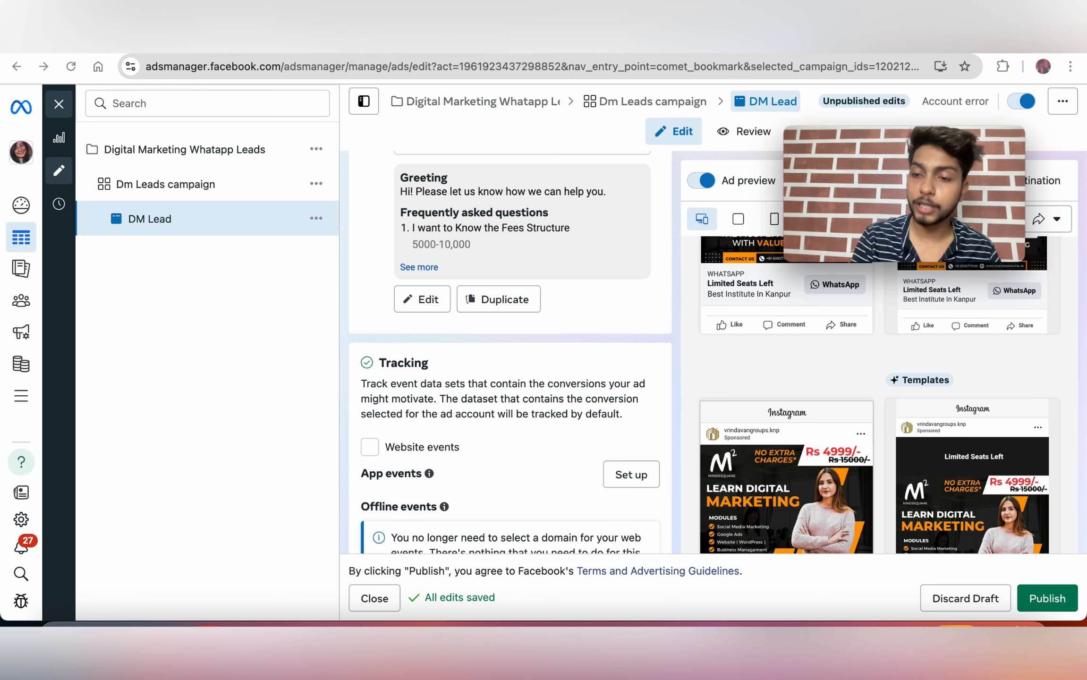
pyautogui.click(1052, 606)
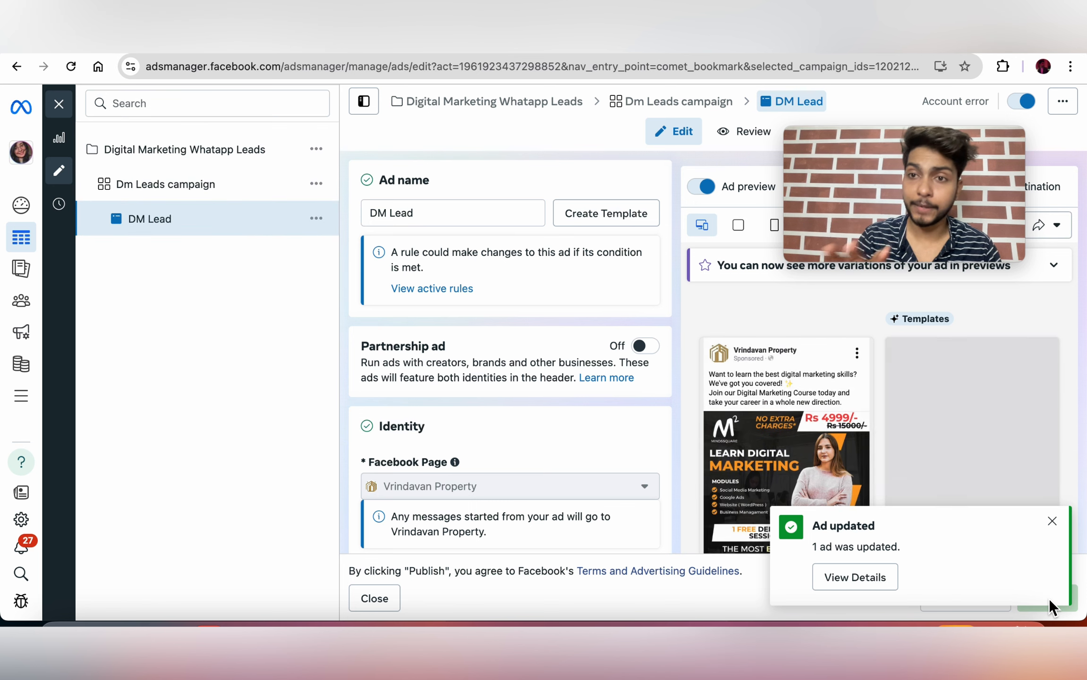
pyautogui.click(1052, 521)
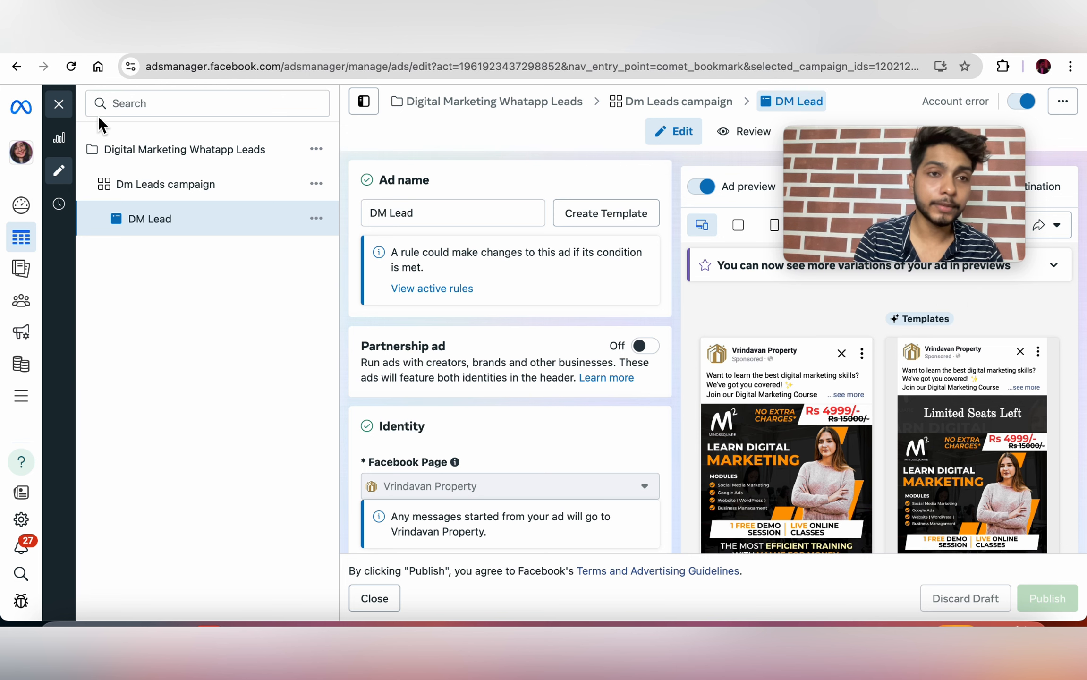
# Step: Leave the ad editor and go to Billing & payments to view the account's payment activity
pyautogui.click(58, 104)
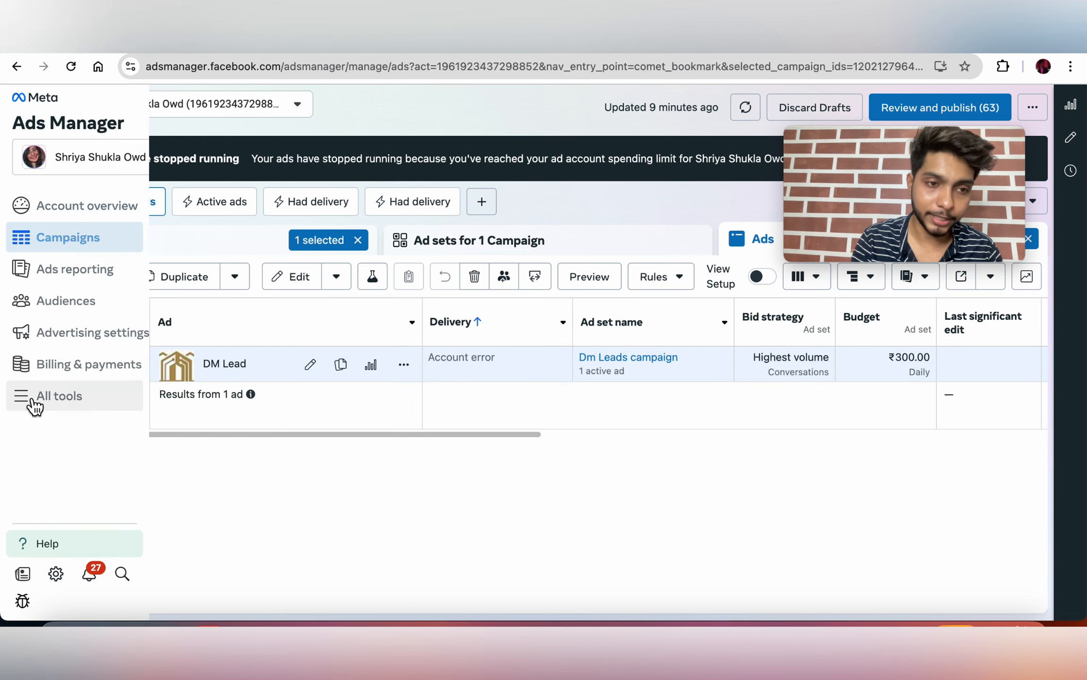
pyautogui.click(54, 405)
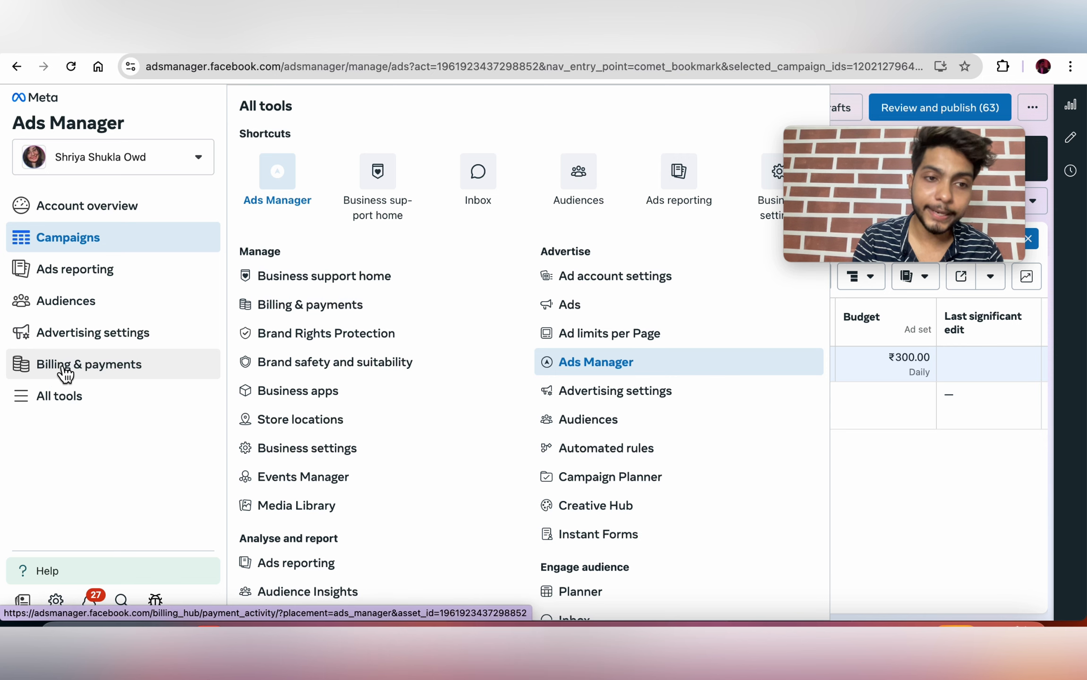
pyautogui.click(59, 372)
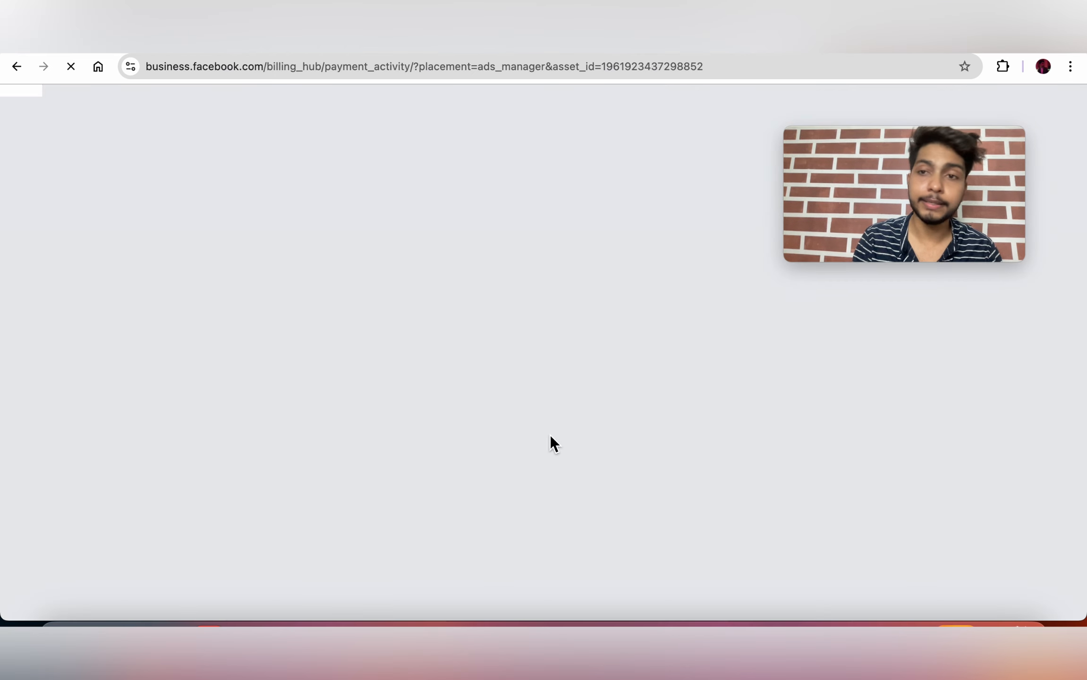
pyautogui.moveTo(866, 140); pyautogui.dragTo(94, 126)
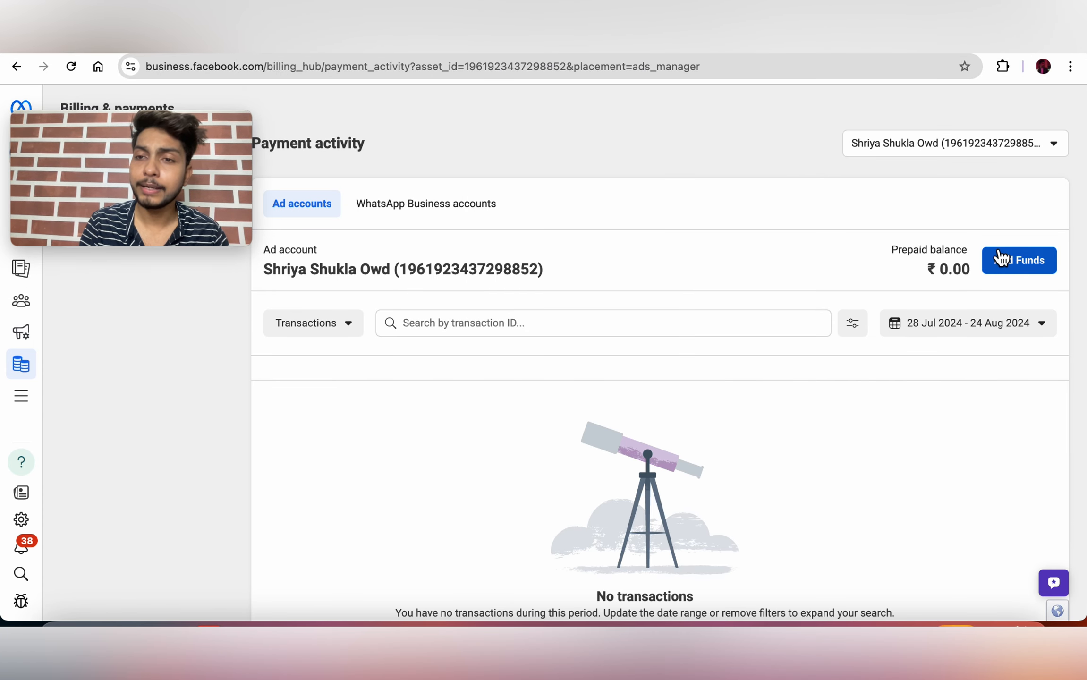
# Step: Add funds of ₹100 instead of the preset 1,000.00, paying by UPI
pyautogui.click(1021, 264)
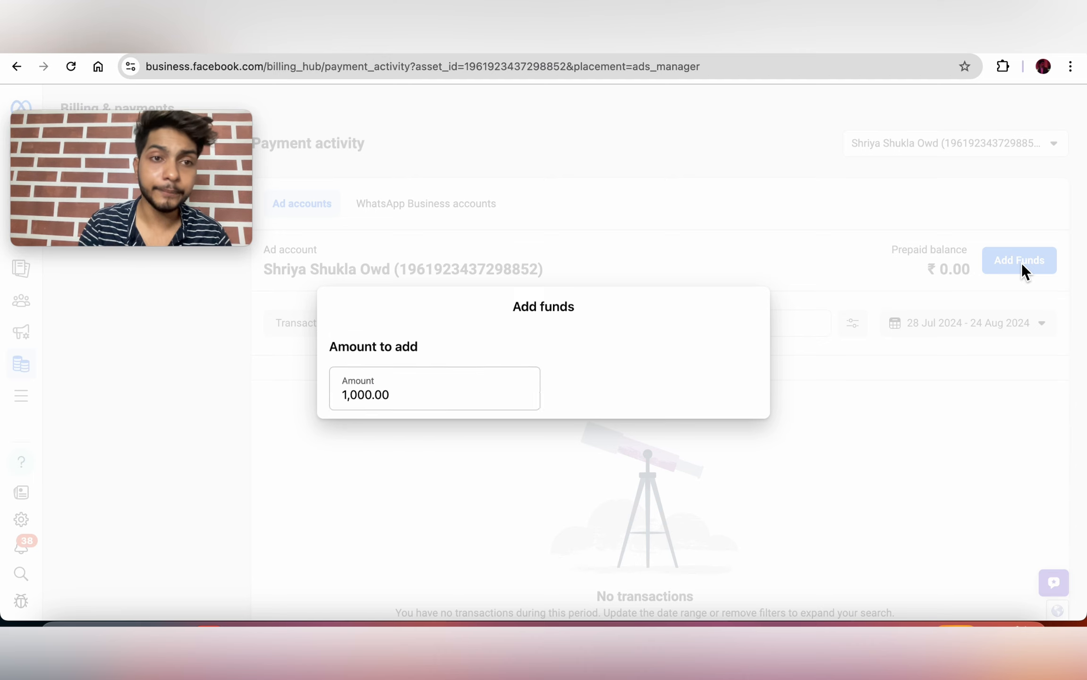
pyautogui.click(424, 293)
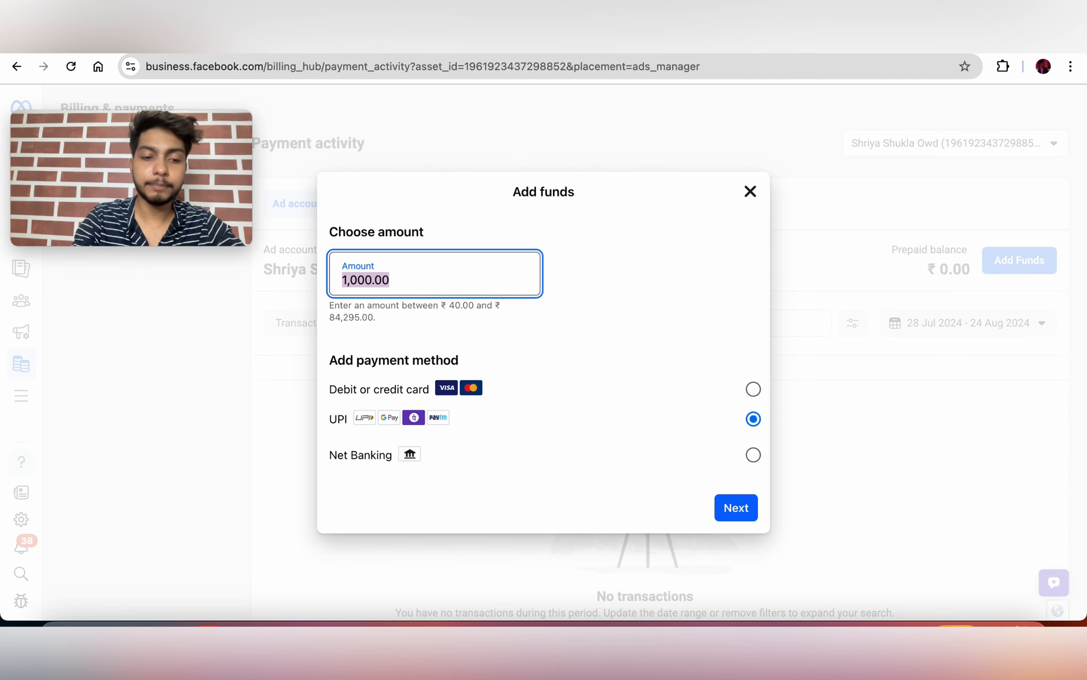
pyautogui.write('100')
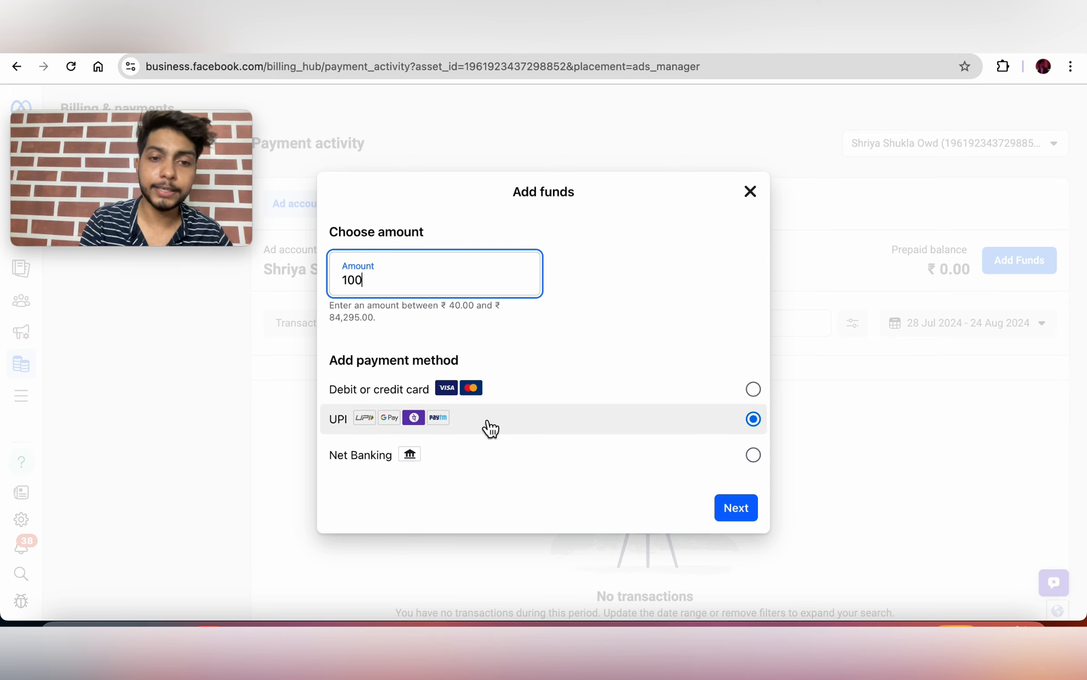
pyautogui.click(727, 511)
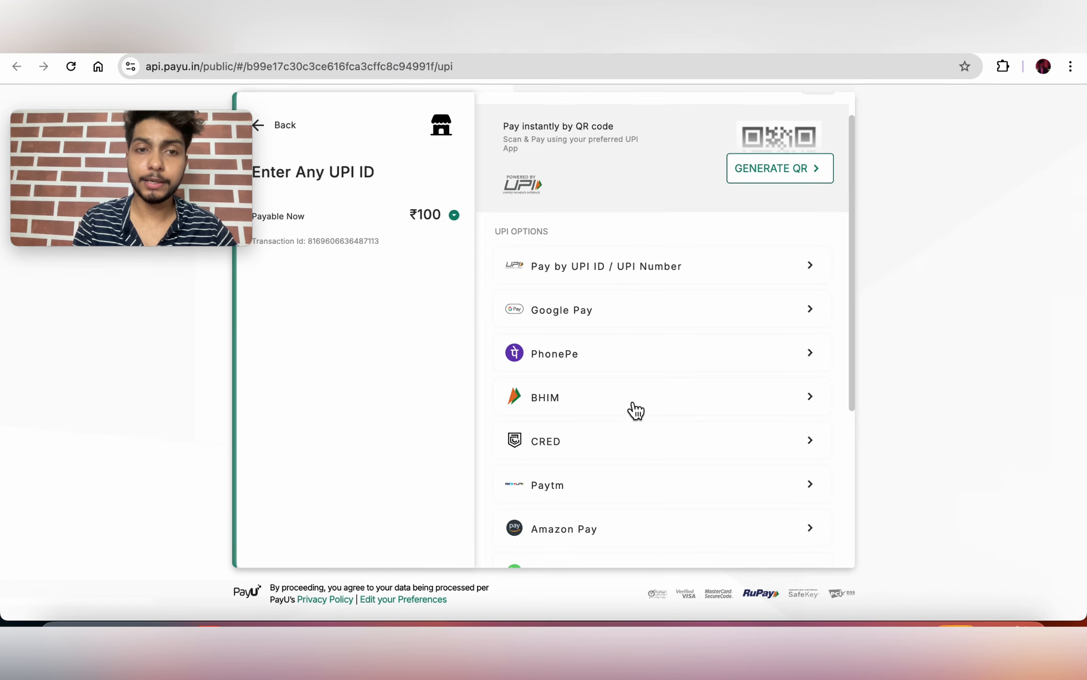
# Step: Generate a UPI QR code on PayU to pay the ₹100 top-up
pyautogui.scroll(-5, 631, 407)
pyautogui.scroll(6, 631, 407)
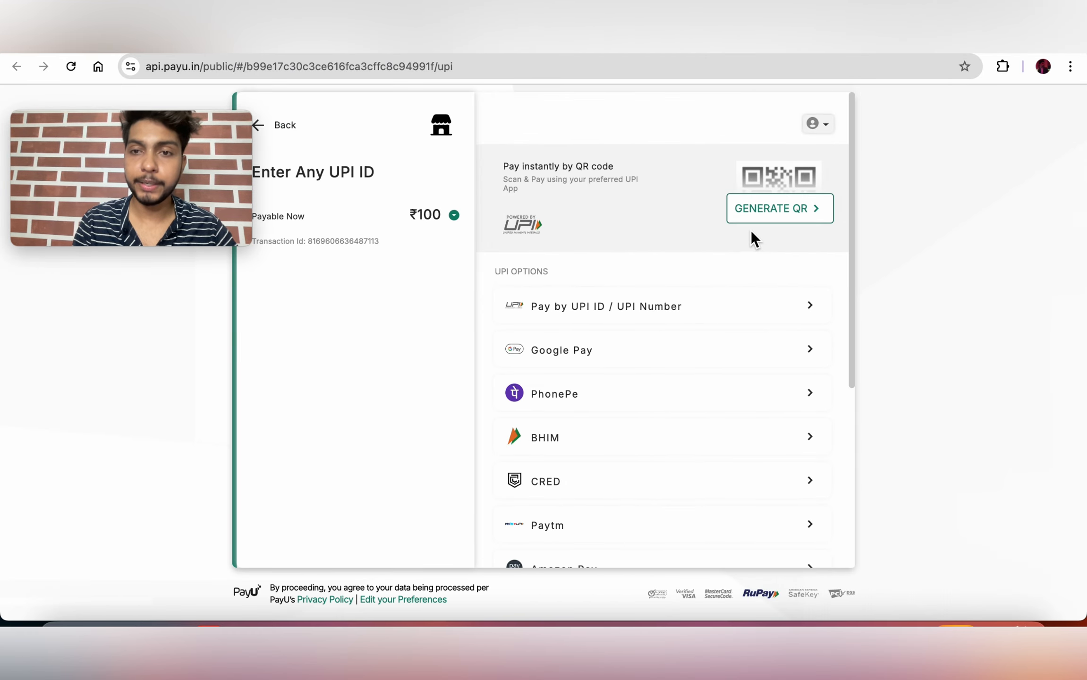
pyautogui.click(773, 216)
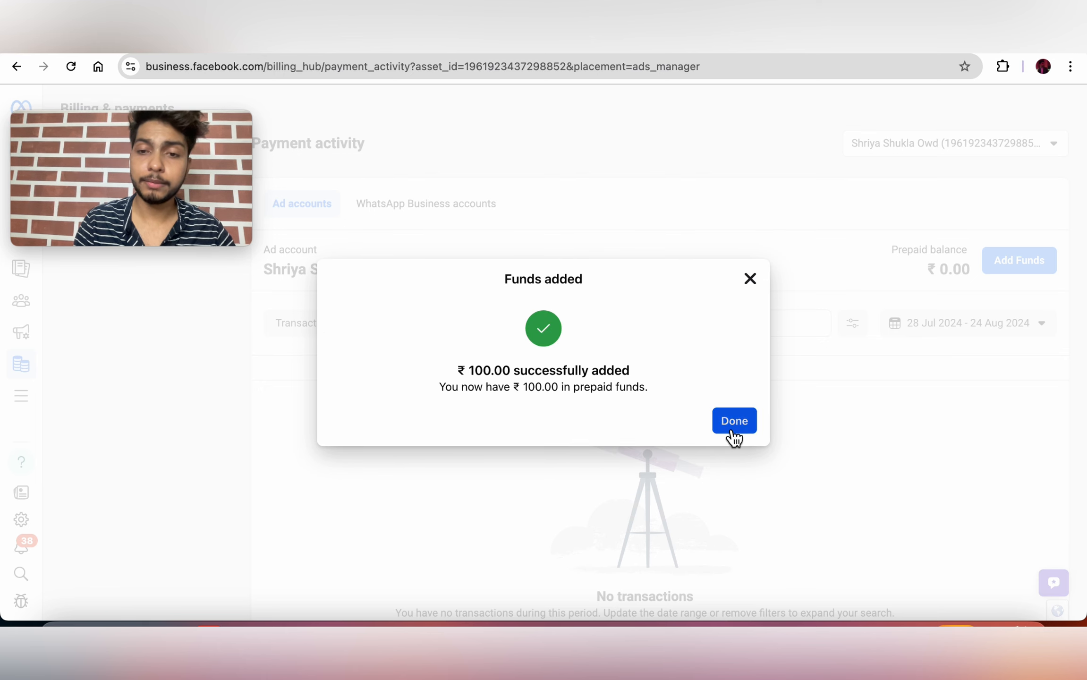
# Step: Close the Funds added confirmation and return to the Ads Manager Campaigns list of 89 campaigns
pyautogui.click(733, 431)
pyautogui.moveTo(141, 135); pyautogui.dragTo(917, 107)
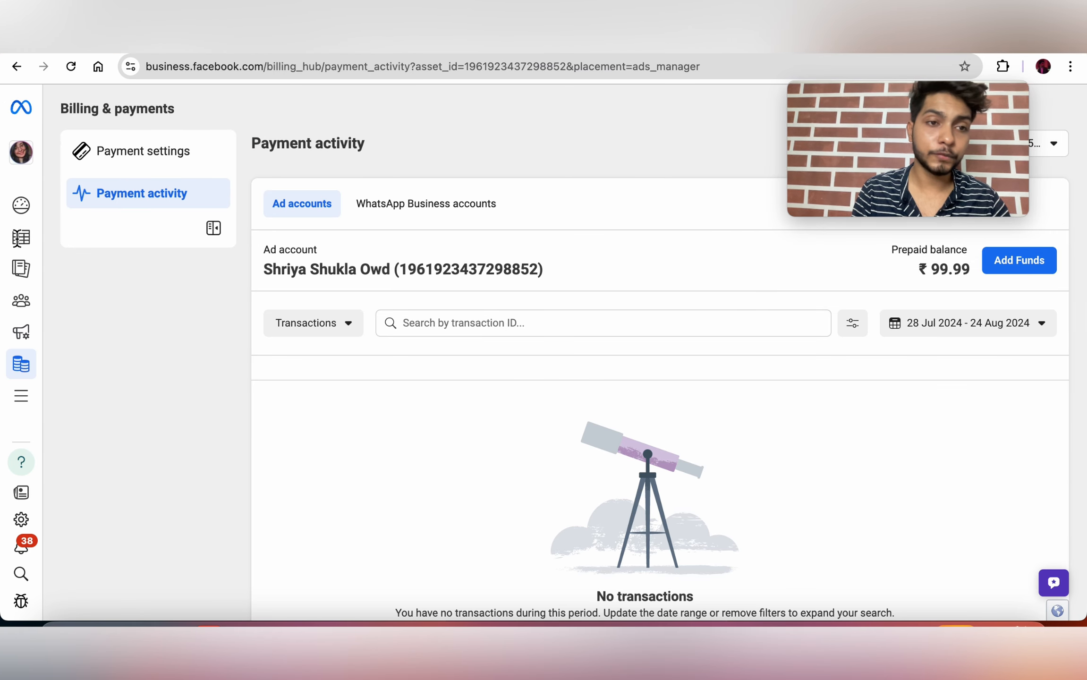
pyautogui.click(32, 249)
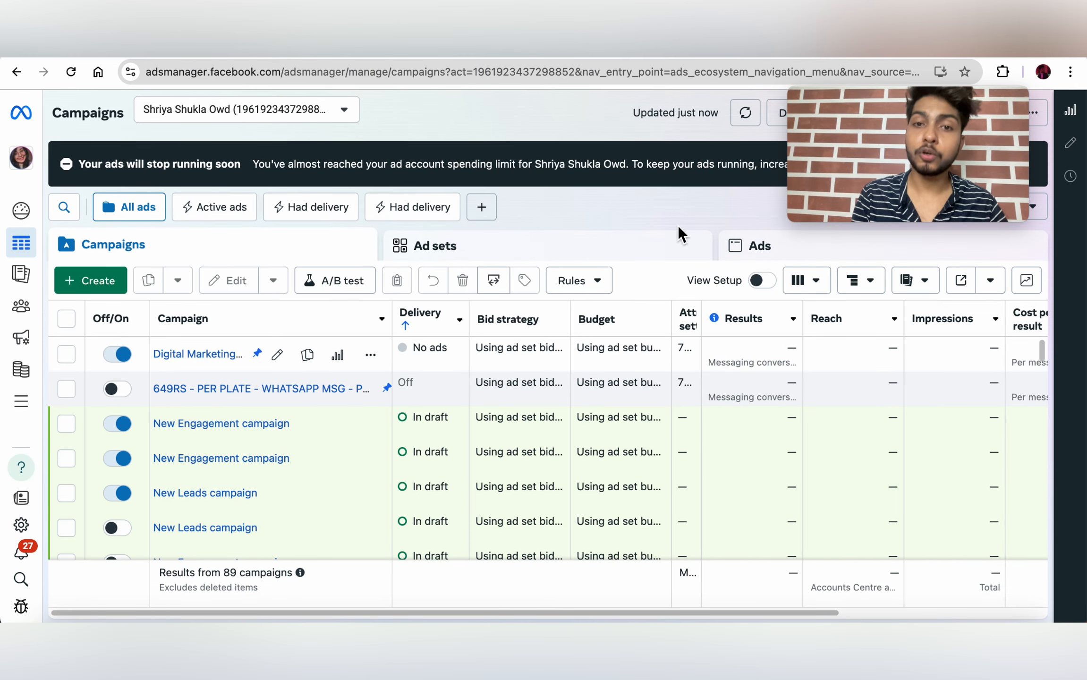
pyautogui.hscroll(3, 662, 362)
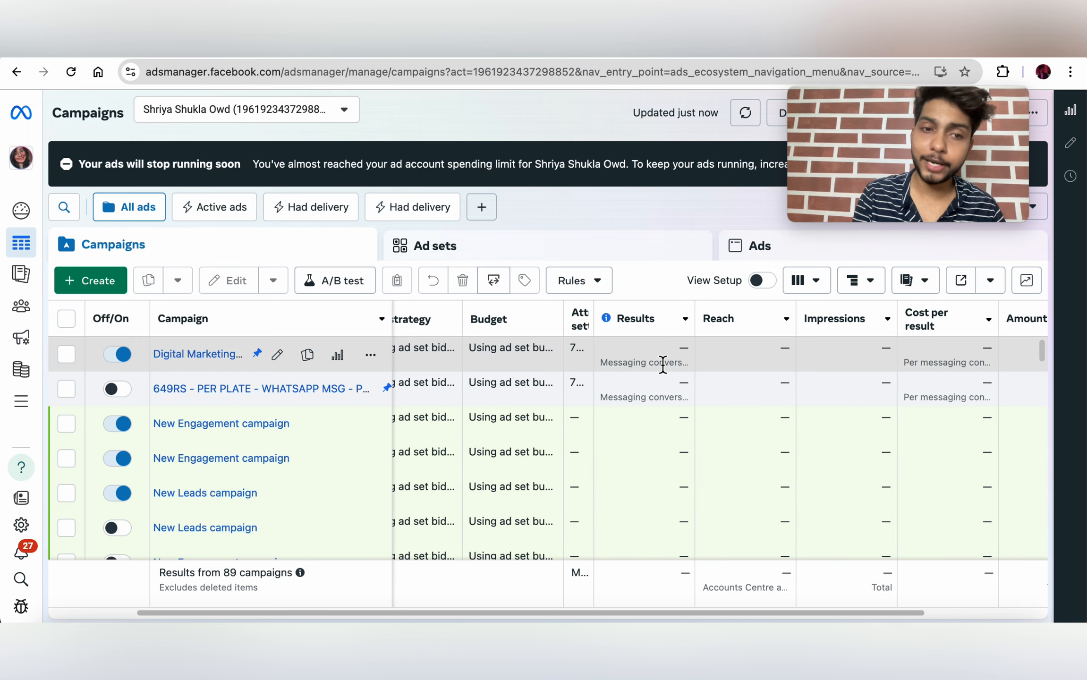
pyautogui.hscroll(5, 663, 364)
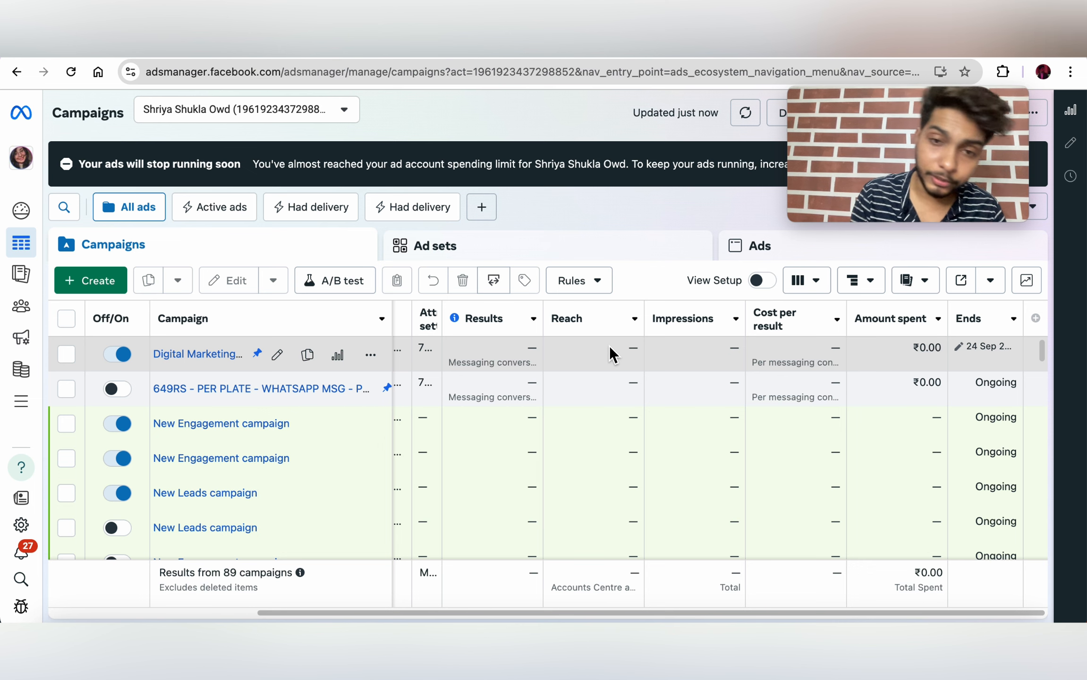
pyautogui.hscroll(-1, 609, 354)
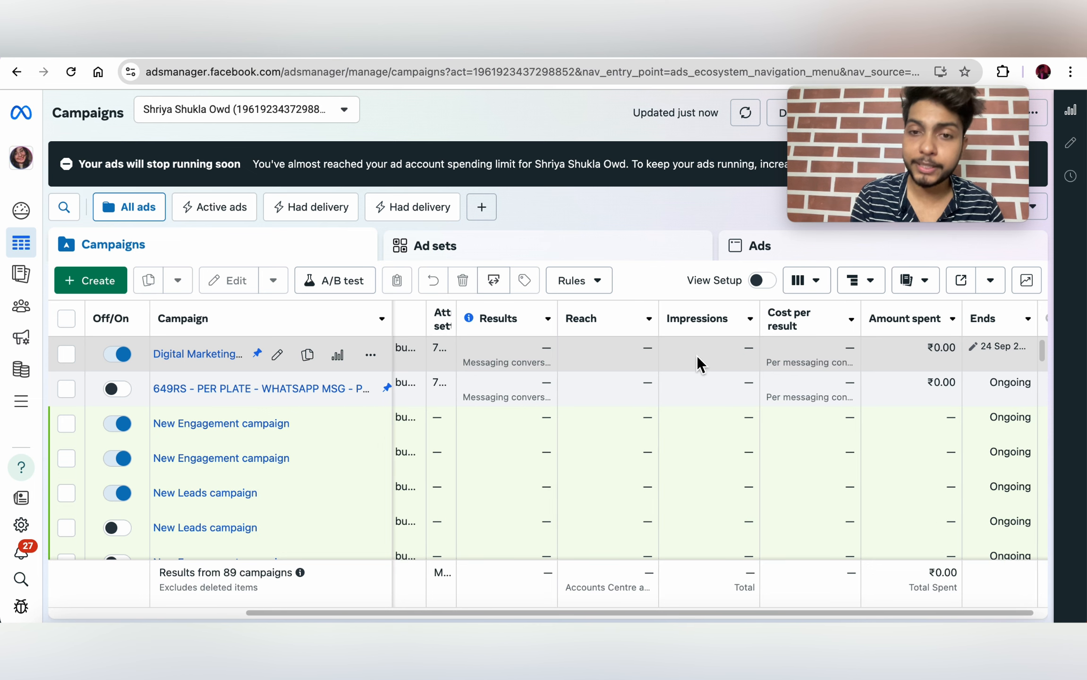
pyautogui.hscroll(-5, 636, 349)
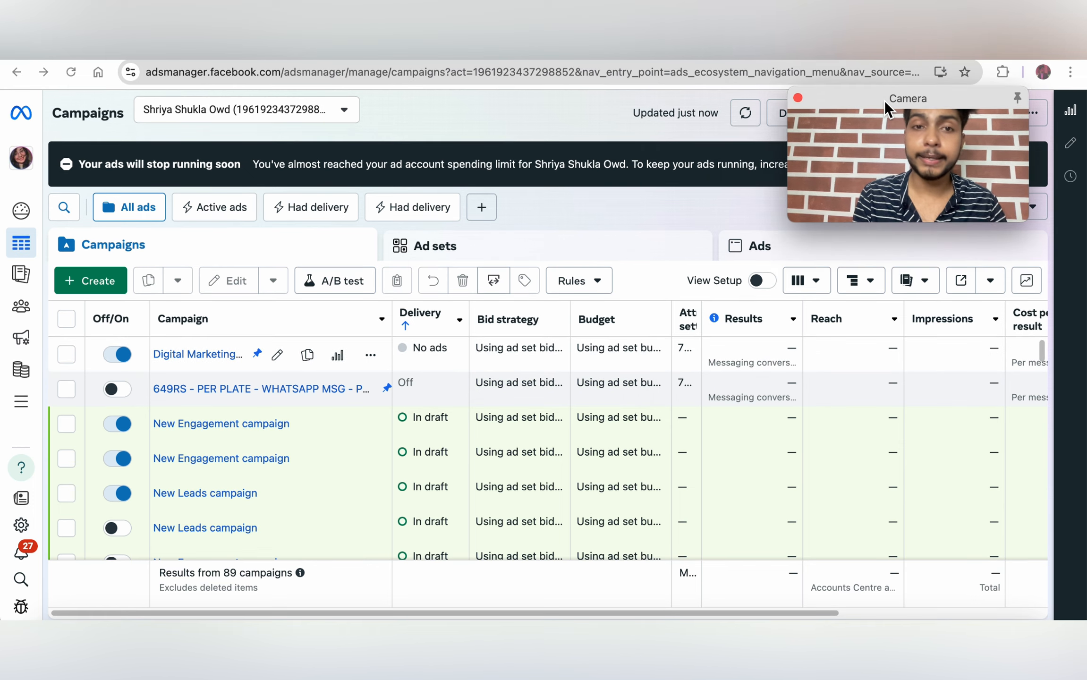
pyautogui.moveTo(886, 109); pyautogui.dragTo(299, 85)
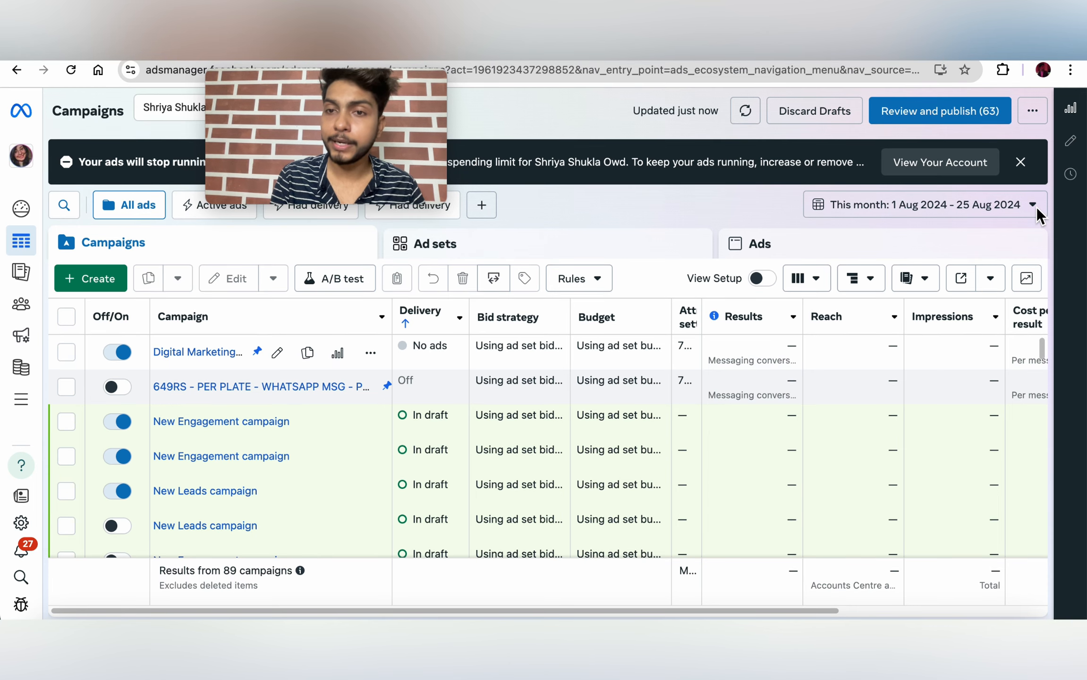
# Step: Switch the campaigns table's reporting date range to Maximum
pyautogui.click(1034, 206)
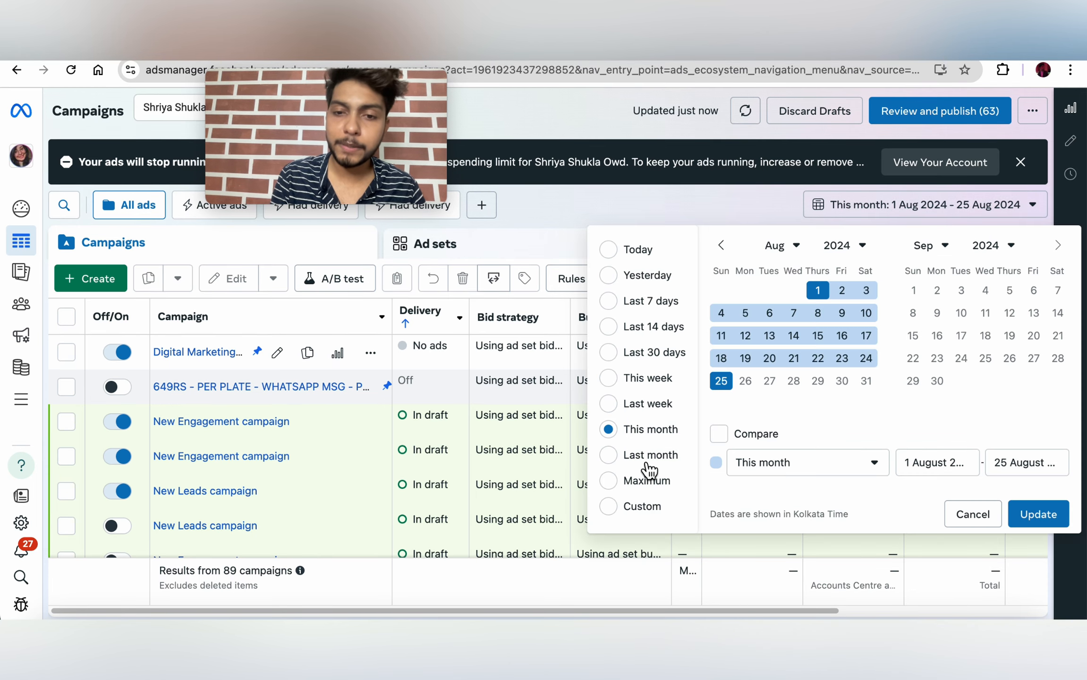
pyautogui.click(638, 480)
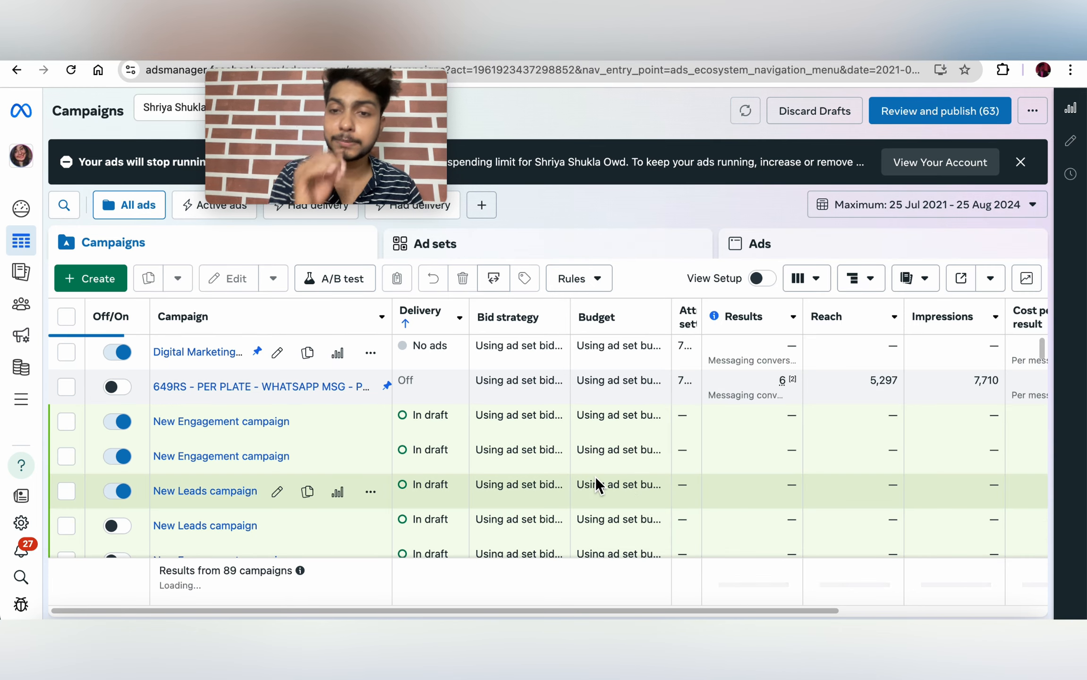
pyautogui.hscroll(1, 761, 418)
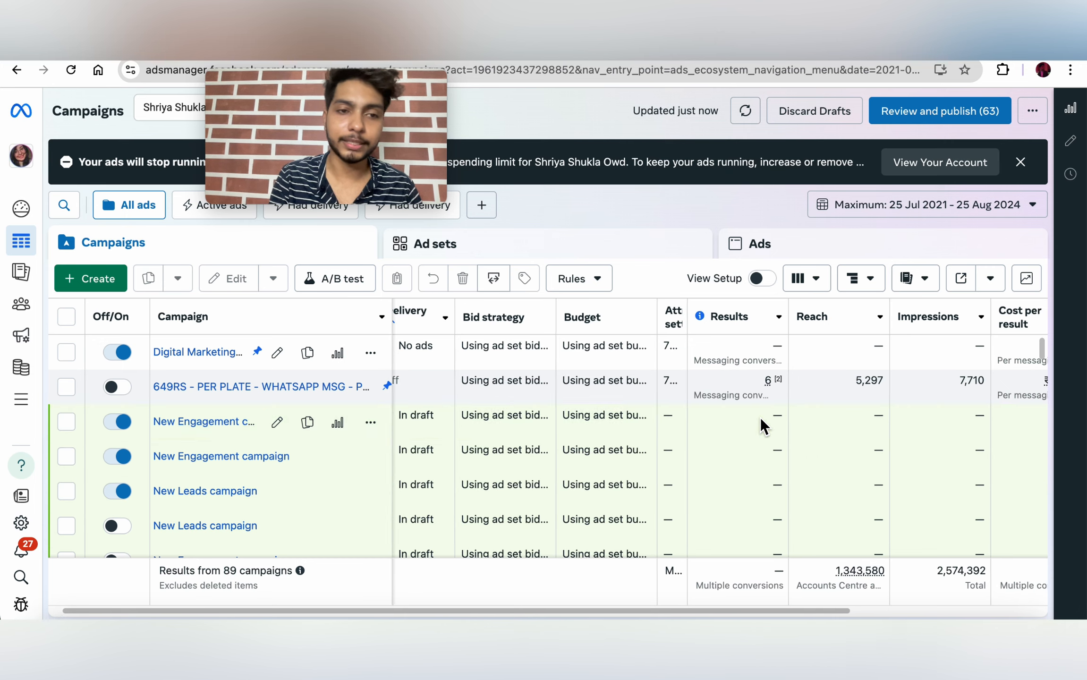
pyautogui.scroll(-10, 531, 423)
pyautogui.hscroll(3, 531, 423)
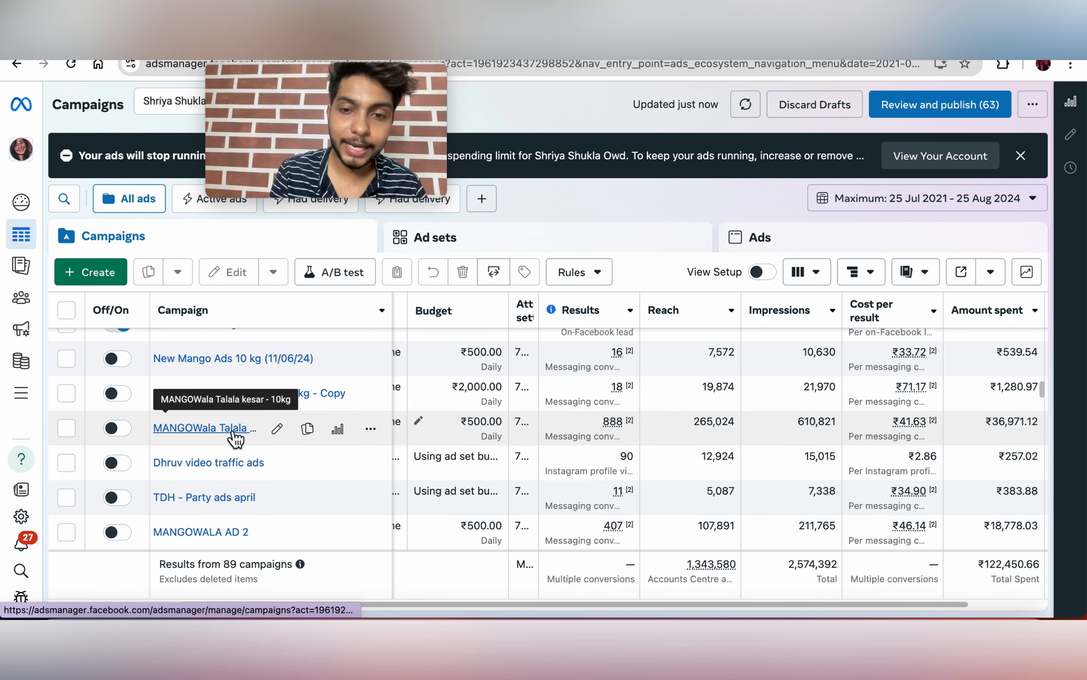
# Step: Check the Results breakdowns across the table, such as 888 messaging conversations started
pyautogui.moveTo(608, 438)
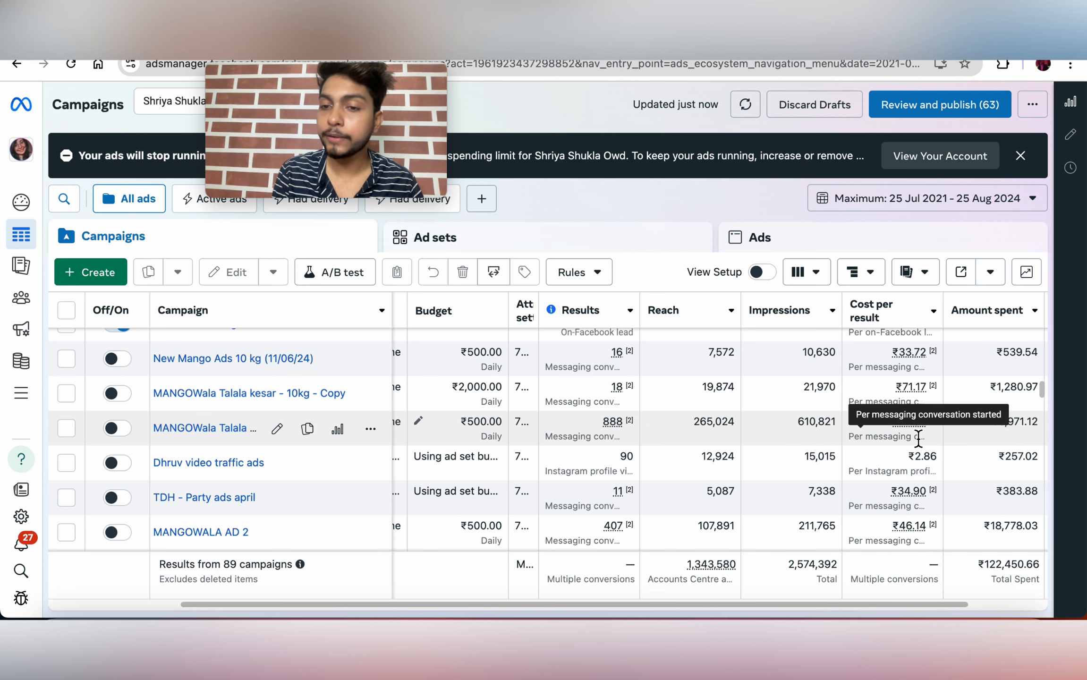
pyautogui.hscroll(2, 916, 439)
pyautogui.moveTo(879, 352)
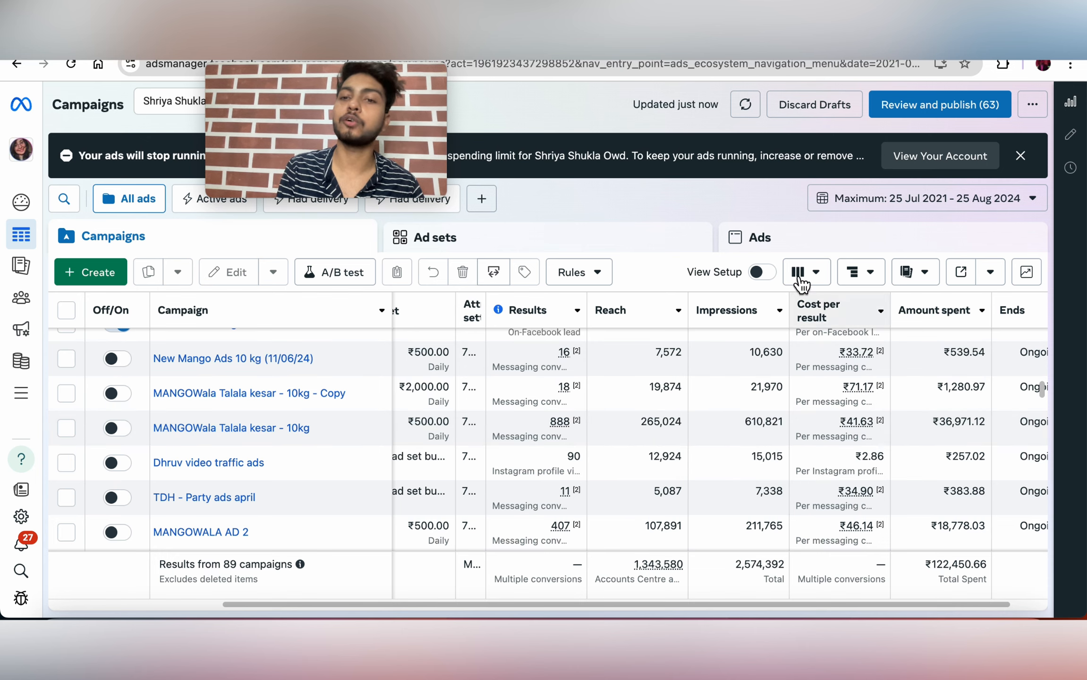
pyautogui.moveTo(875, 424)
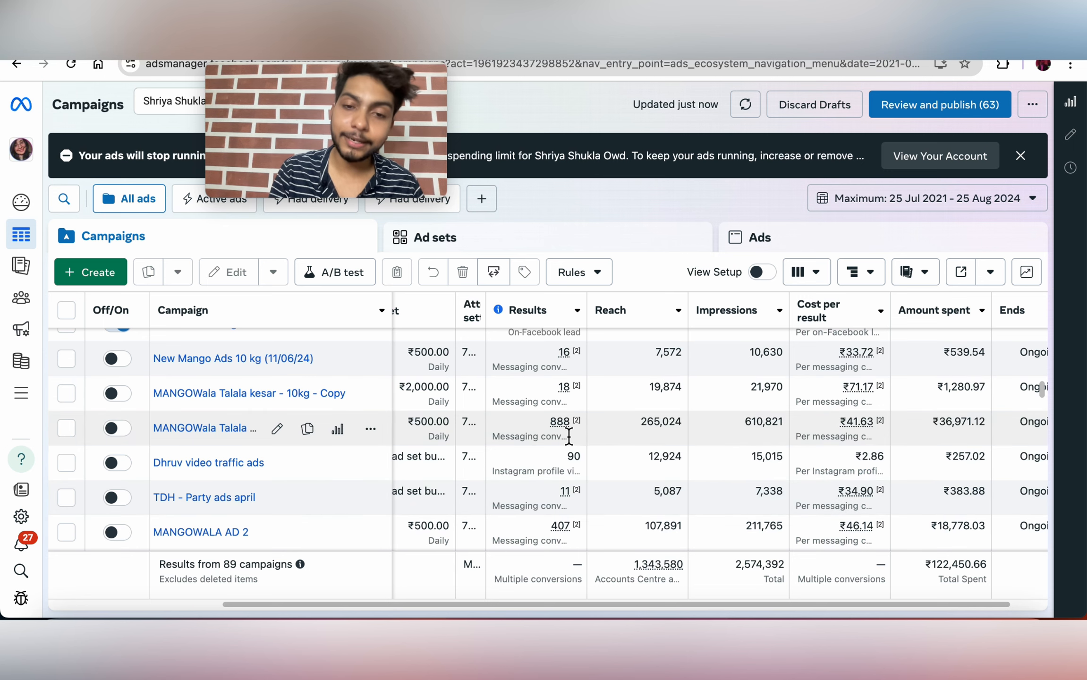
pyautogui.hscroll(2, 932, 472)
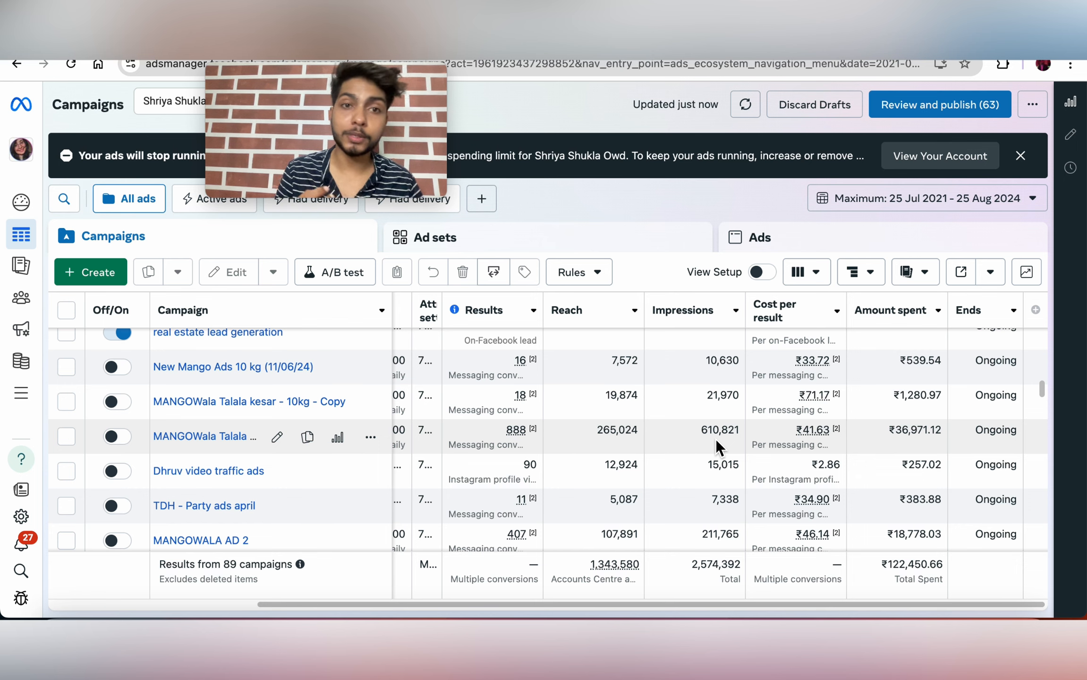
pyautogui.moveTo(801, 436)
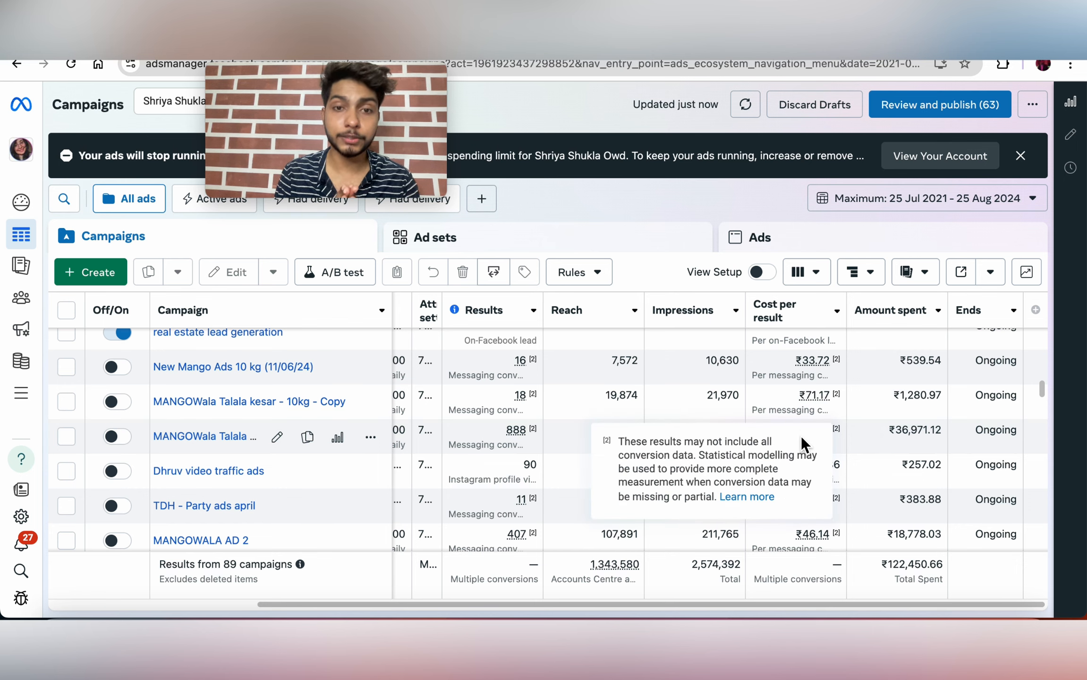
pyautogui.moveTo(518, 435)
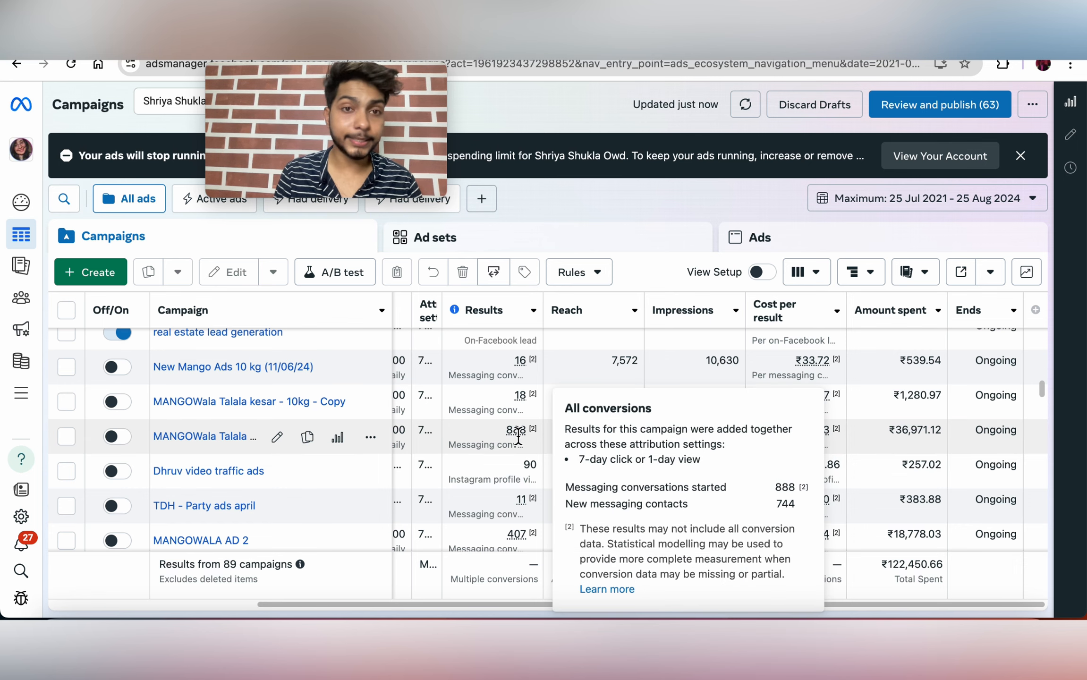